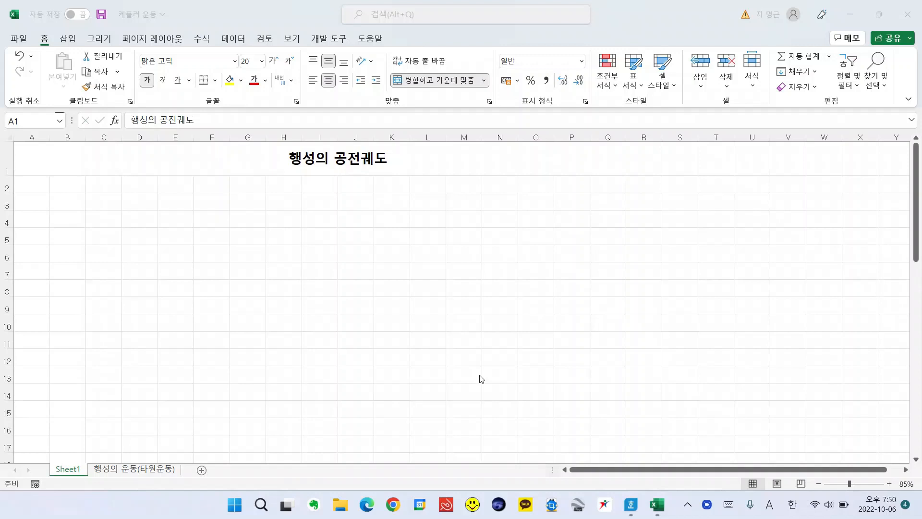
# - Switch to the Hangul document and review the elliptical orbit (타원 궤도 운동) formulas for x and y
pyautogui.click(631, 505)
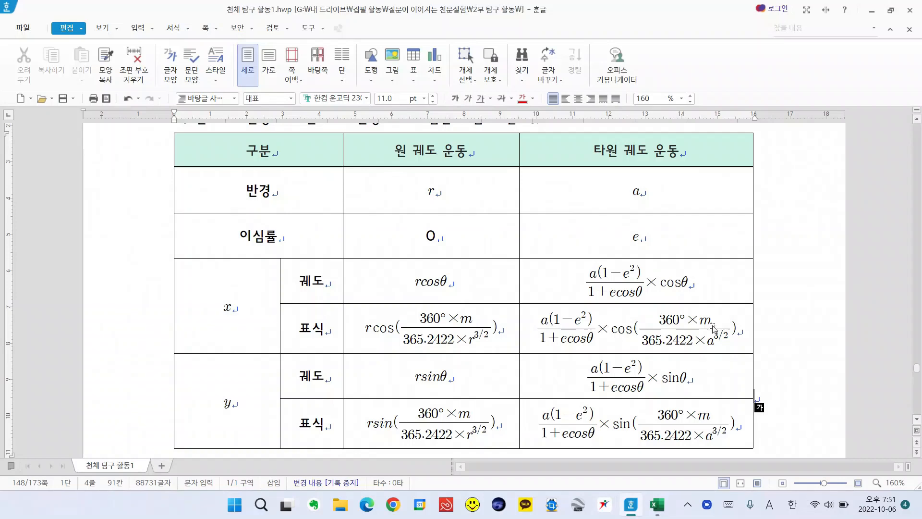
pyautogui.click(574, 287)
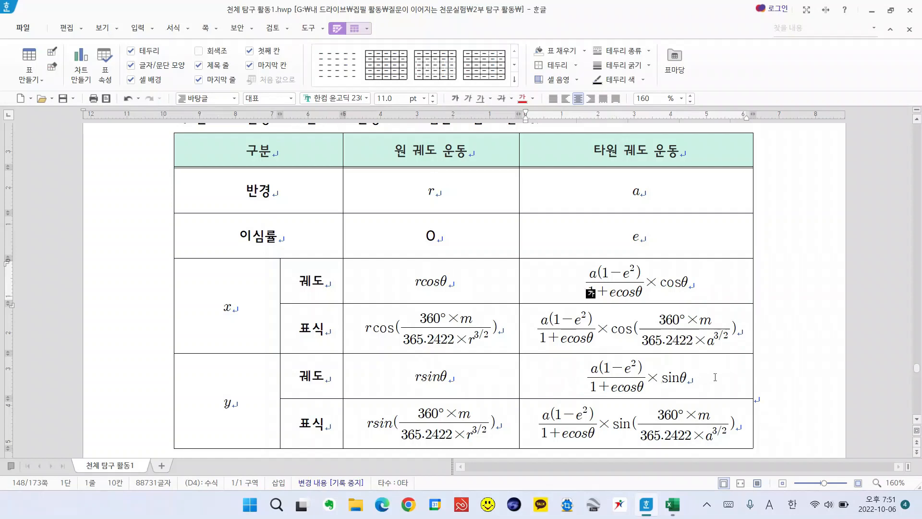
pyautogui.click(715, 377)
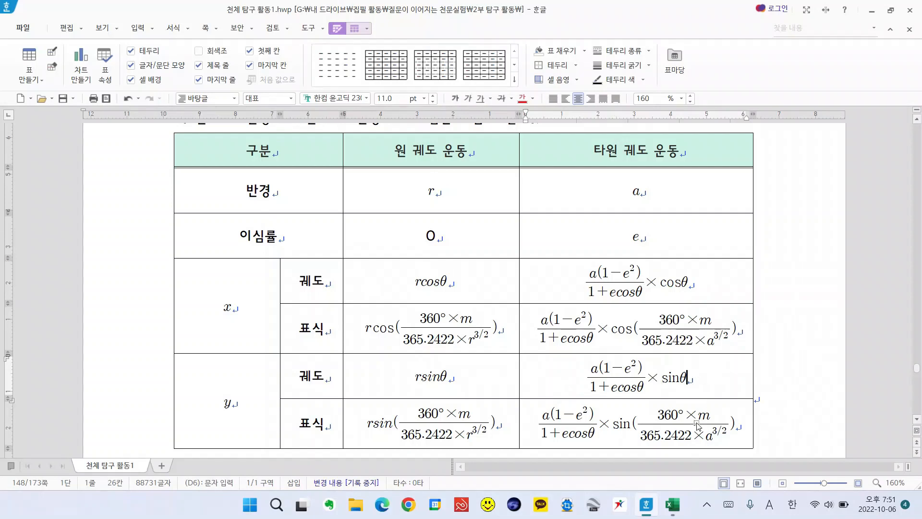
# - Return to the Excel workbook and enter the header 각도 in cell A2
pyautogui.click(672, 503)
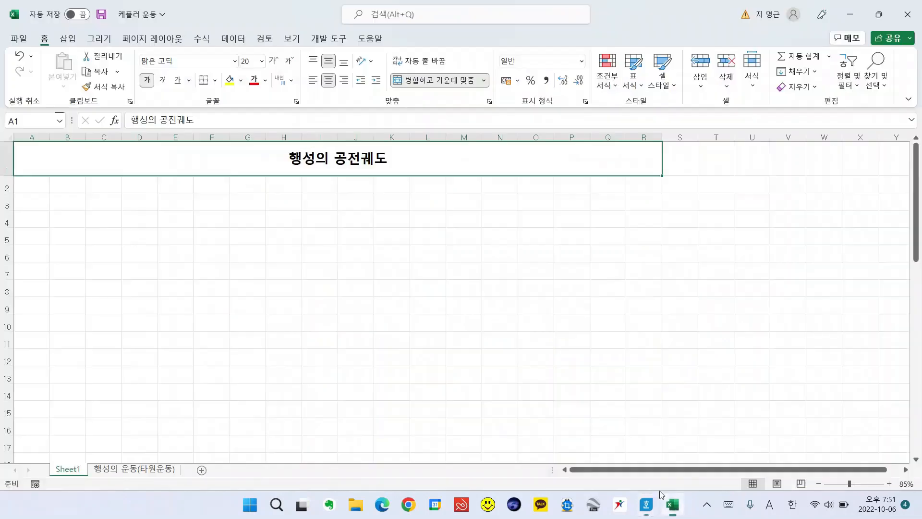
pyautogui.click(34, 182)
pyautogui.write('r')
pyautogui.press('BackSpace')
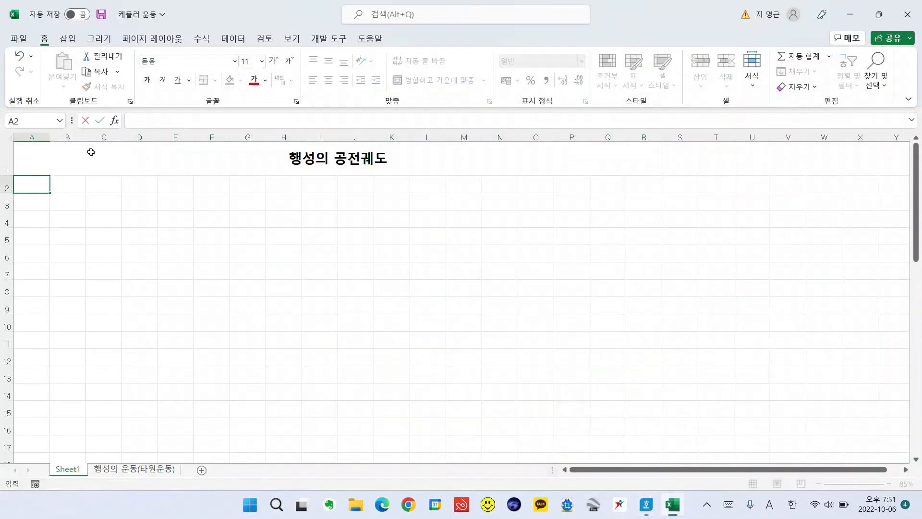
pyautogui.press('Hangul')
pyautogui.write('각도')
pyautogui.press('Return')
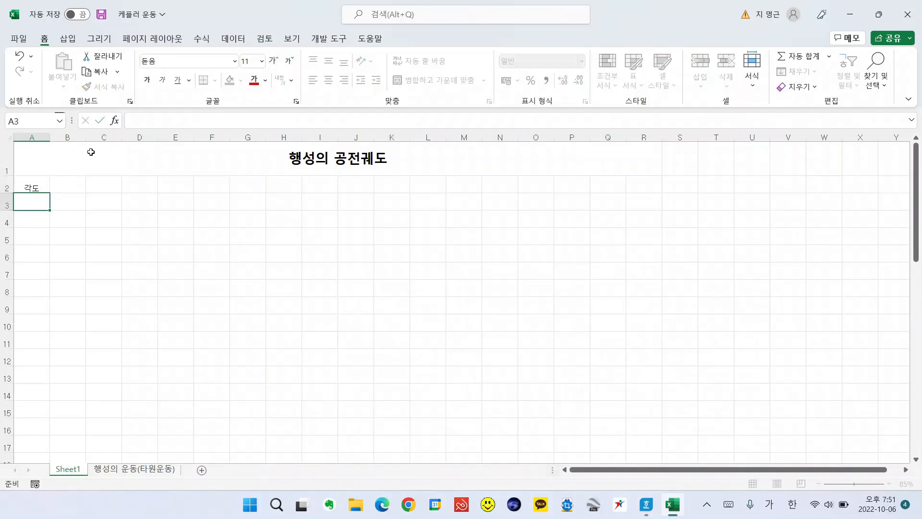
# - Fill column A from A3 to A39 with angles from 0 to 360 in increments of 10
pyautogui.write('0')
pyautogui.press('Return')
pyautogui.write('10')
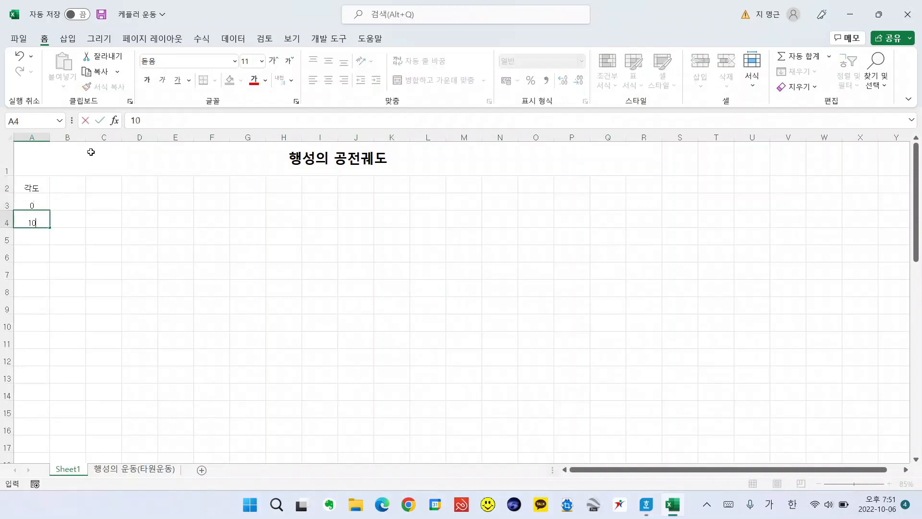
pyautogui.press('Return')
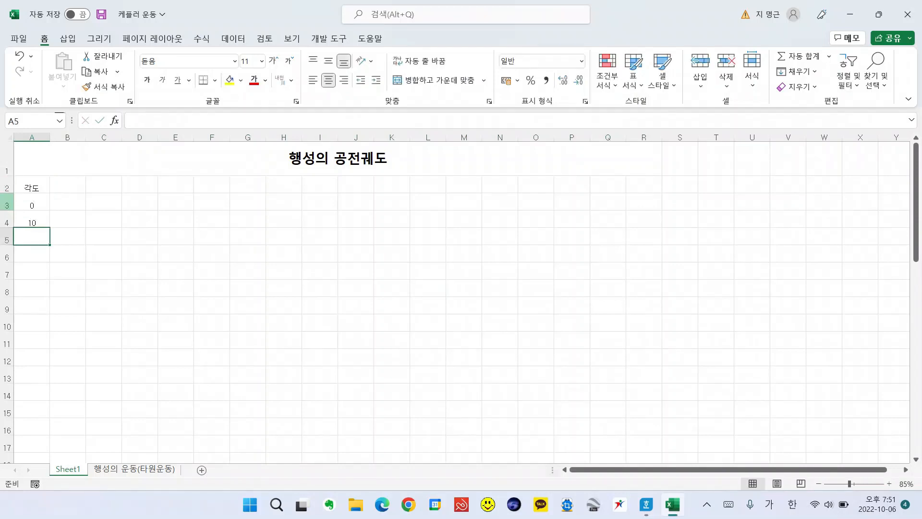
pyautogui.moveTo(35, 207); pyautogui.dragTo(41, 361)
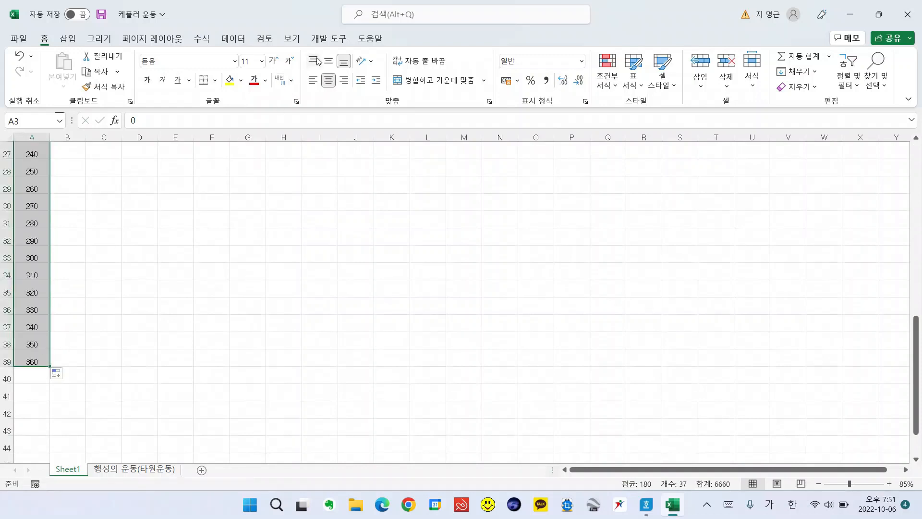
# - Align the contents of all cells in the sheet to the vertical middle
pyautogui.scroll(9, 170, 207)
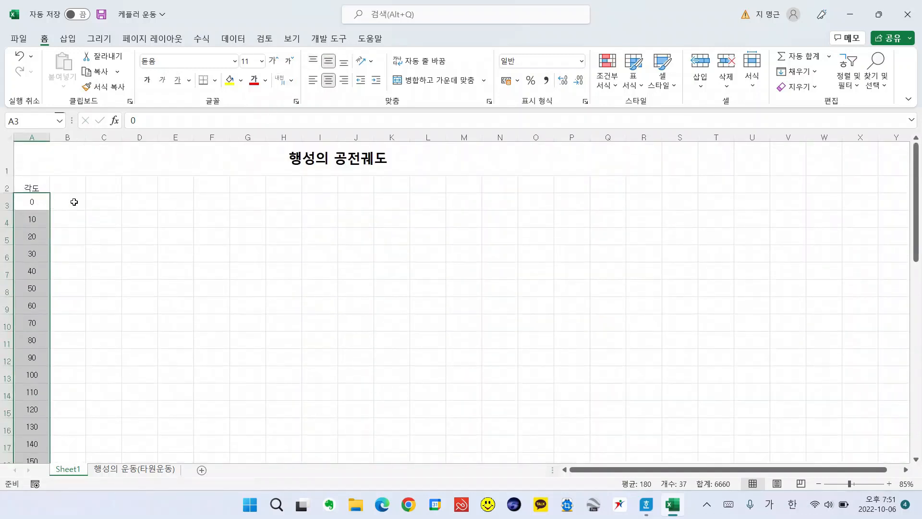
pyautogui.click(70, 198)
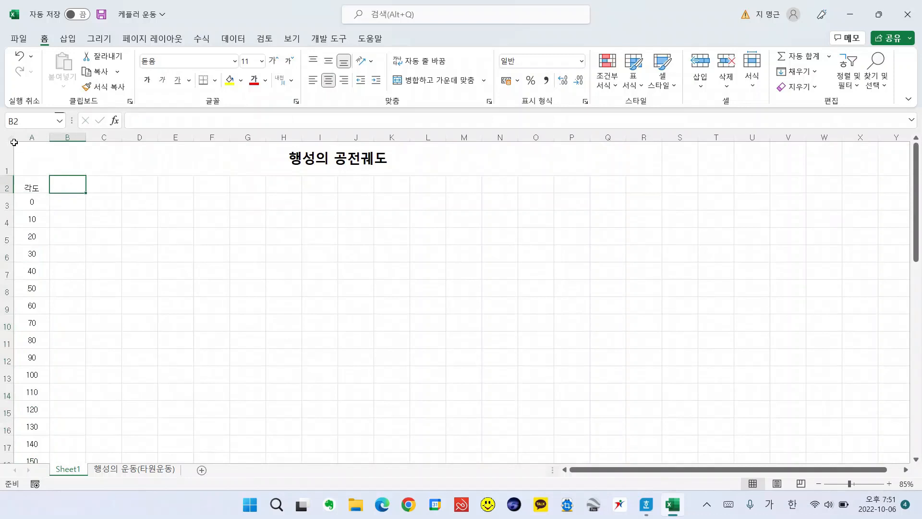
pyautogui.click(11, 139)
pyautogui.click(329, 60)
pyautogui.click(138, 218)
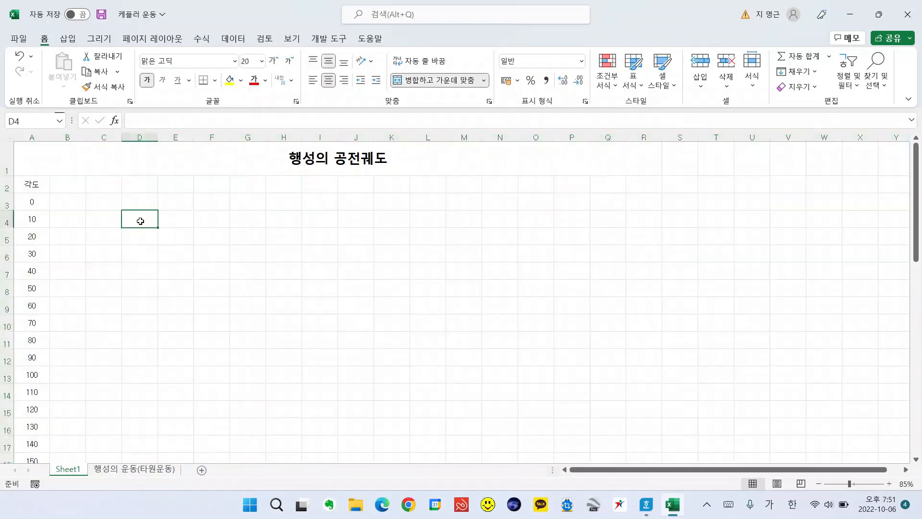
# - Enter the header 라디안 in cell B2
pyautogui.click(75, 185)
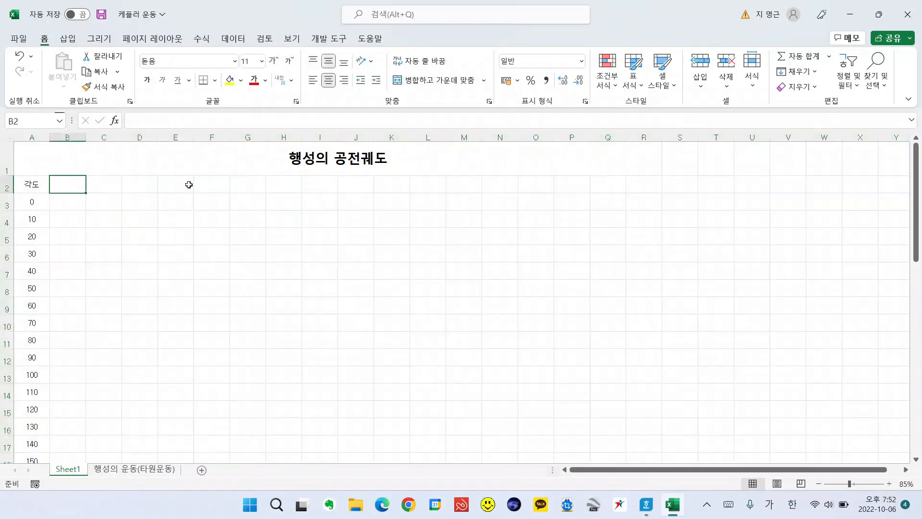
pyautogui.write('라디안')
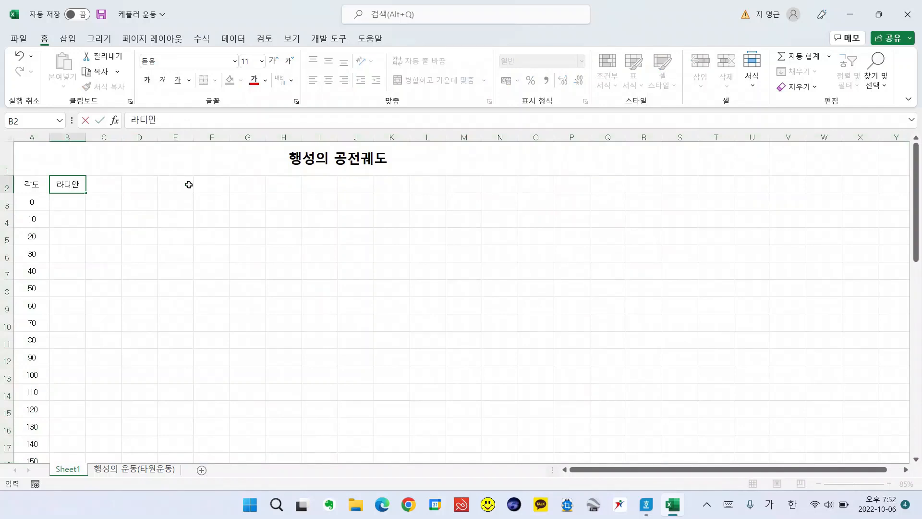
pyautogui.press('Return')
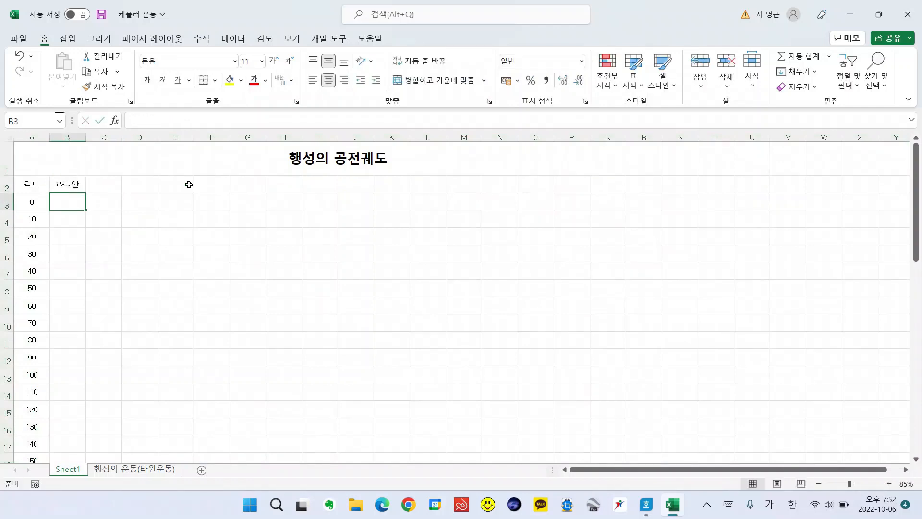
# - Convert the angles to radians with =A3*PI()/180 in B3 and fill the formula down column B
pyautogui.write('=')
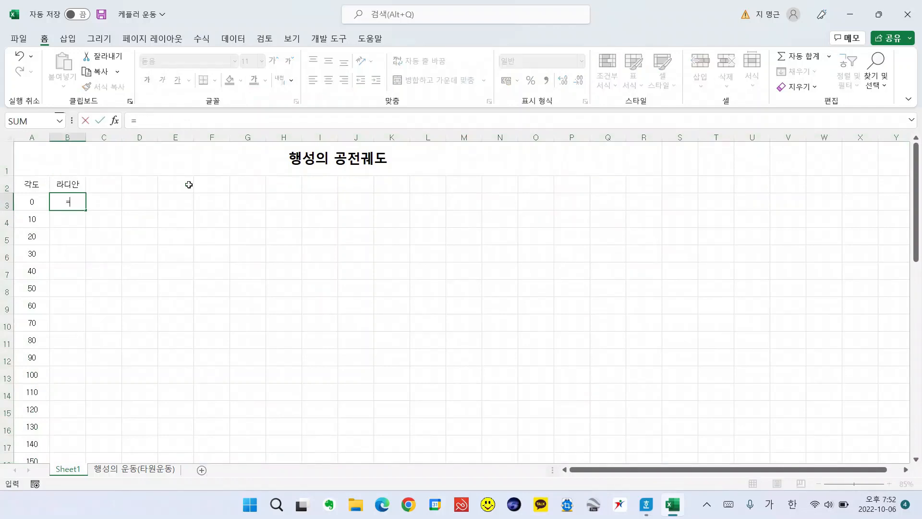
pyautogui.click(35, 207)
pyautogui.write('*')
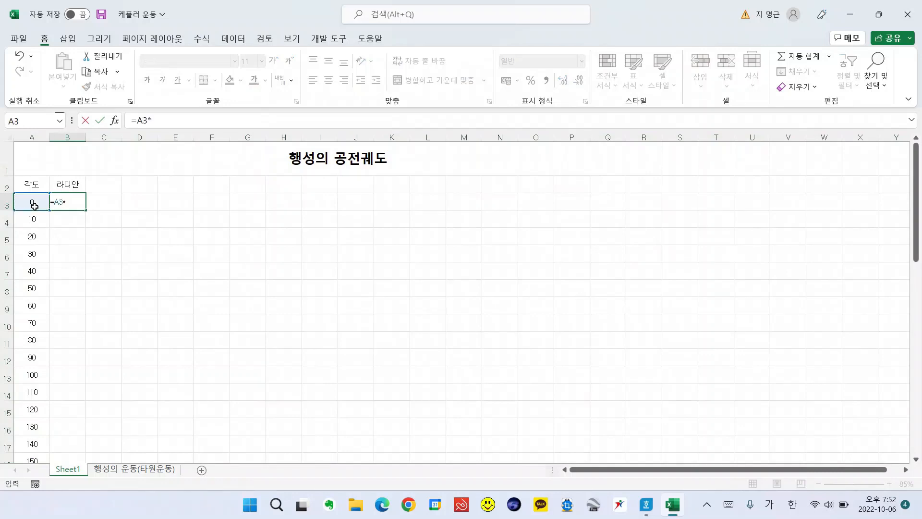
pyautogui.write('pi()/180')
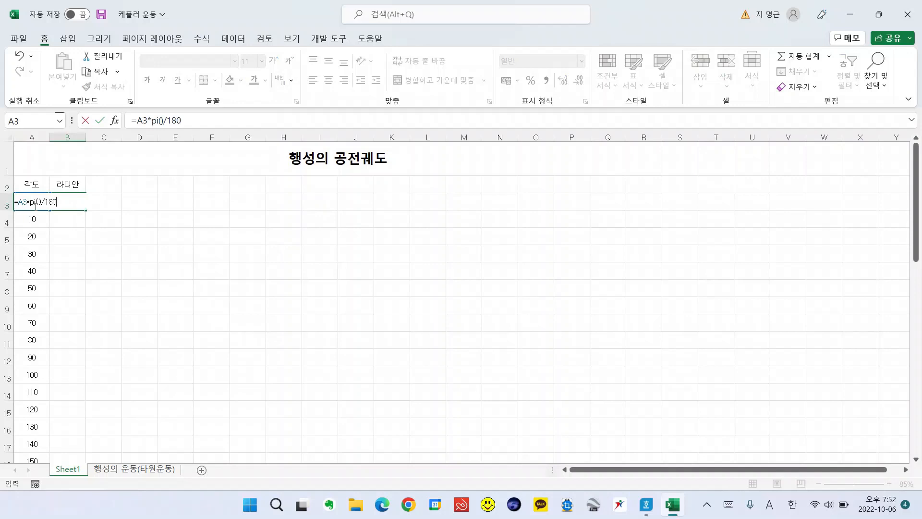
pyautogui.press('Return')
pyautogui.click(71, 208)
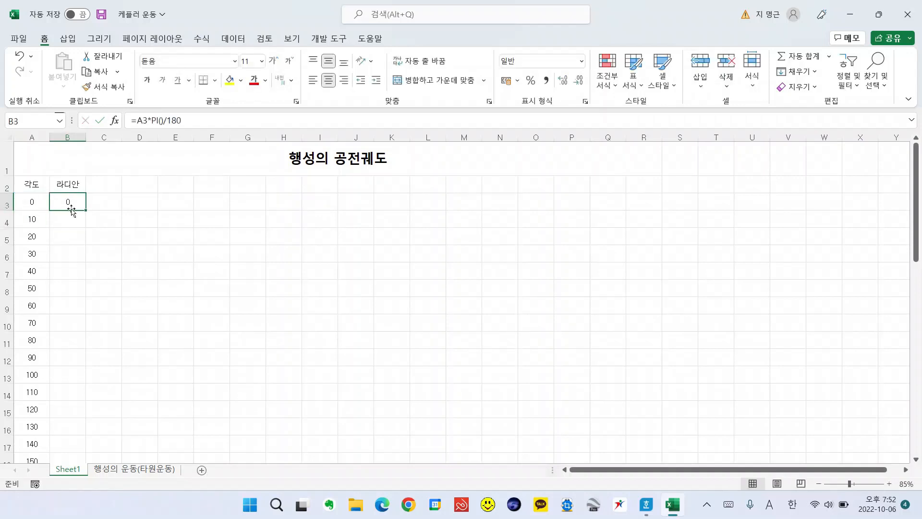
pyautogui.doubleClick(86, 210)
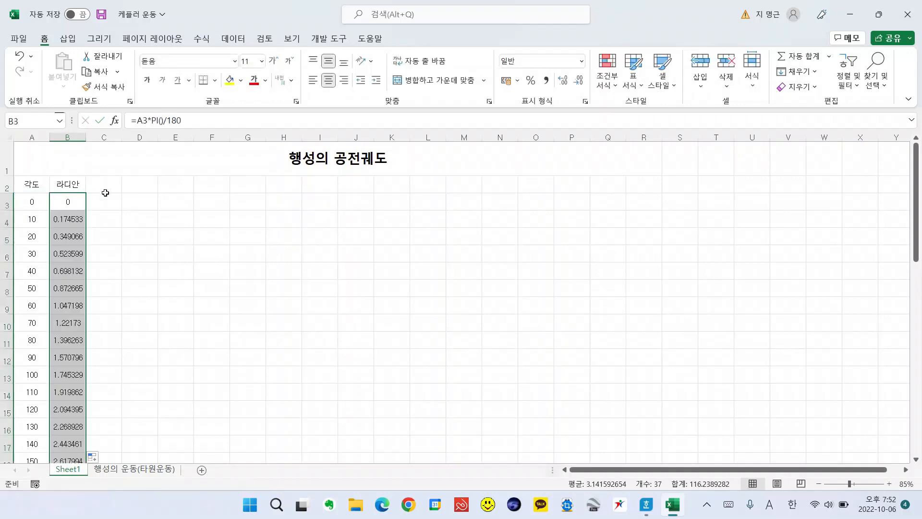
# - Enter the header X(수성) in cell C2
pyautogui.click(105, 192)
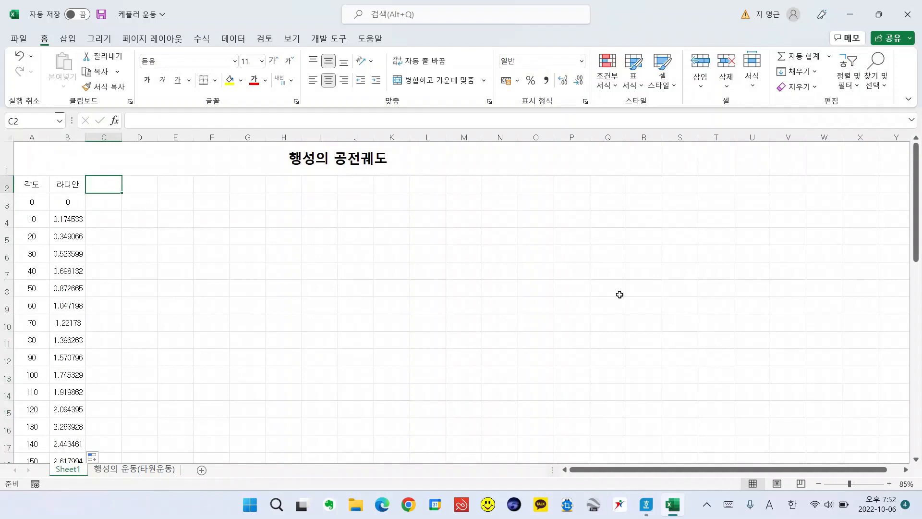
pyautogui.write('X')
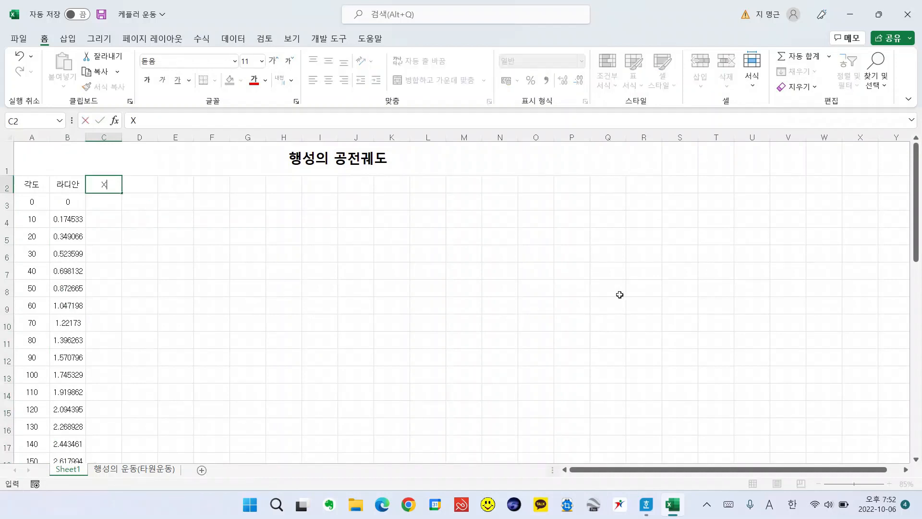
pyautogui.write('(')
pyautogui.press('Hangul')
pyautogui.write('수성)')
pyautogui.press('Tab')
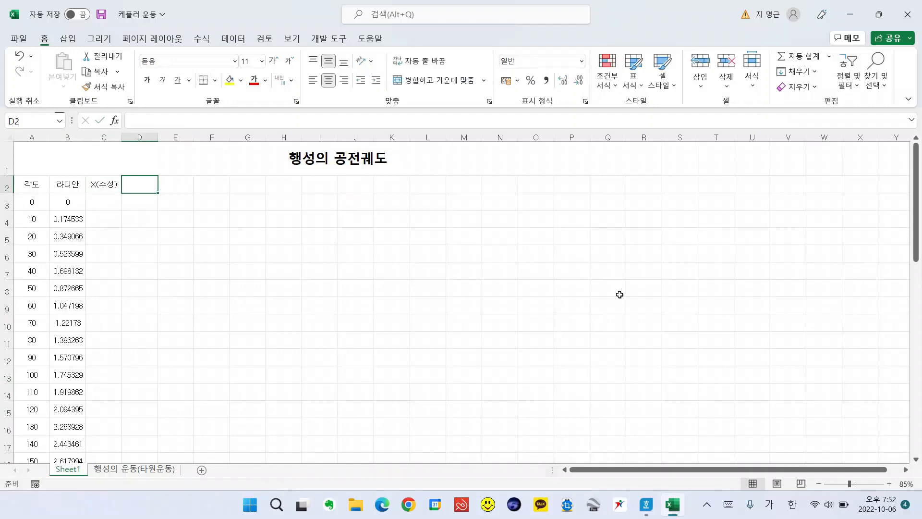
# - Enter the header Y(수성) in cell D2
pyautogui.press('Hangul')
pyautogui.write('Y')
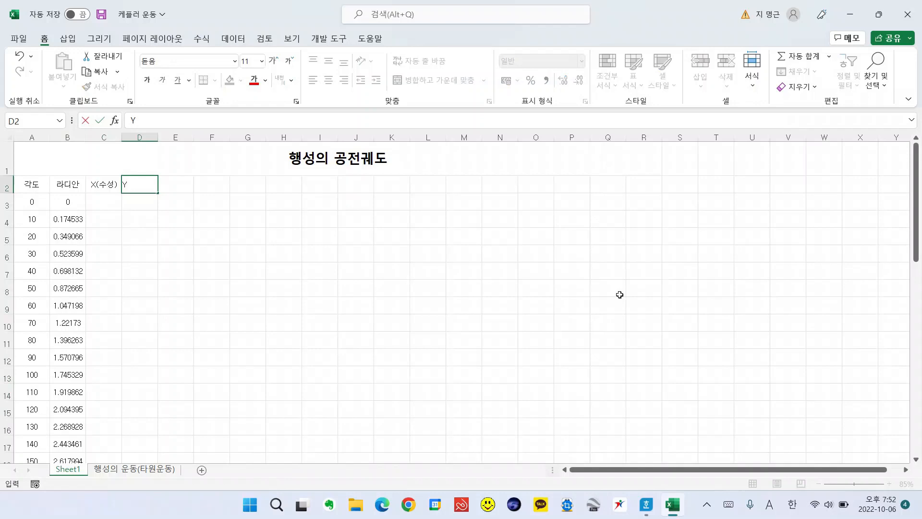
pyautogui.write('(')
pyautogui.press('Hangul')
pyautogui.write('수성)')
pyautogui.press('Return')
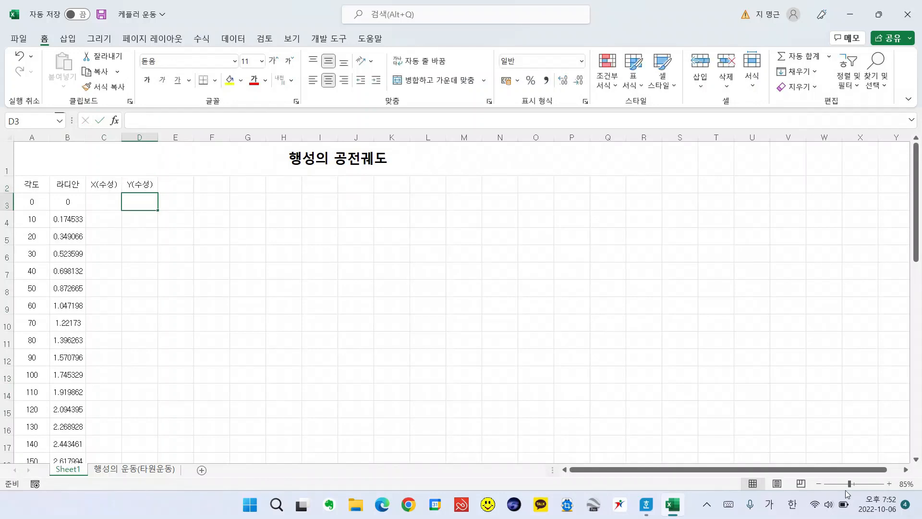
pyautogui.click(648, 502)
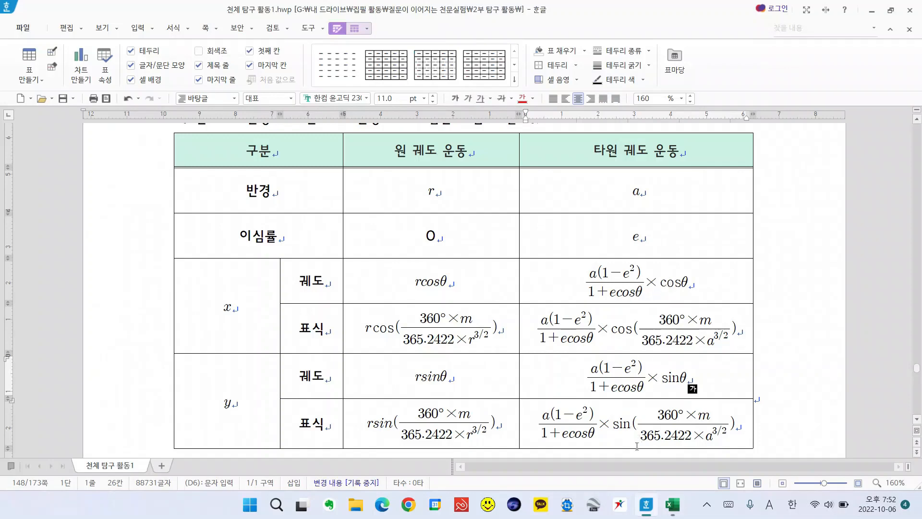
pyautogui.click(672, 504)
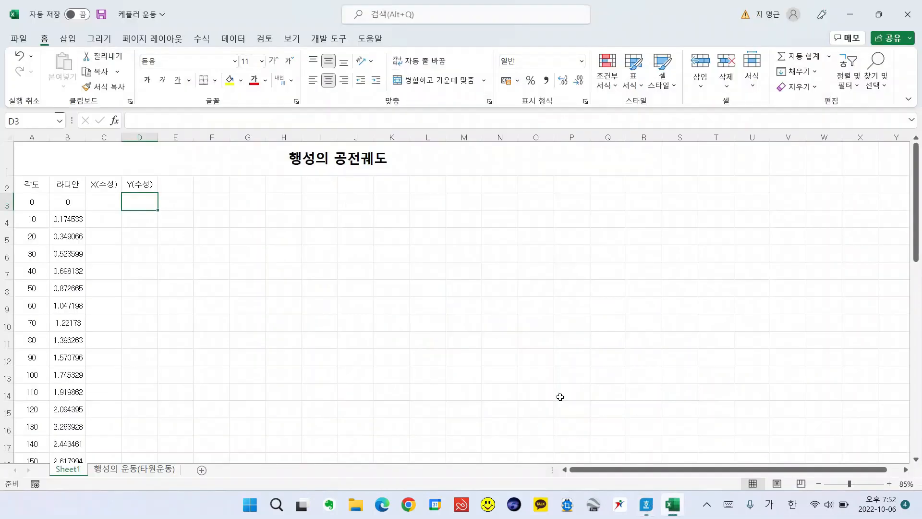
pyautogui.press('Left')
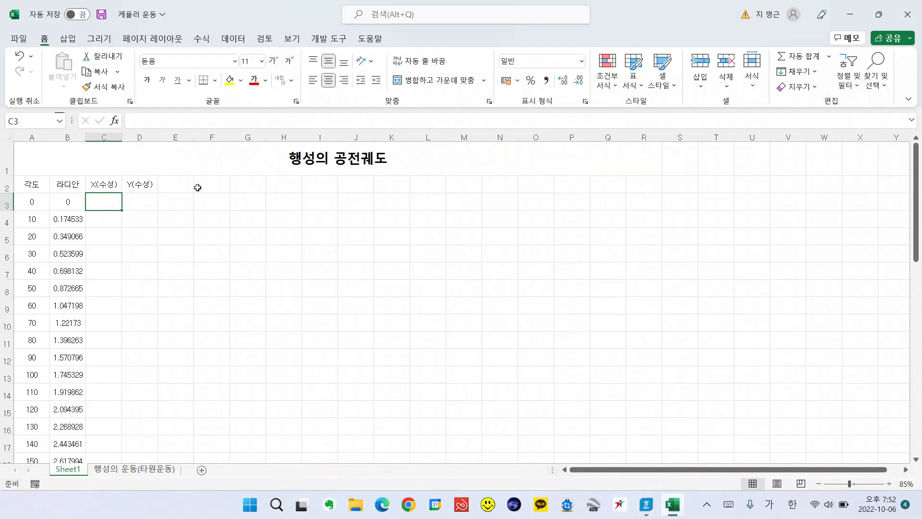
pyautogui.write('=')
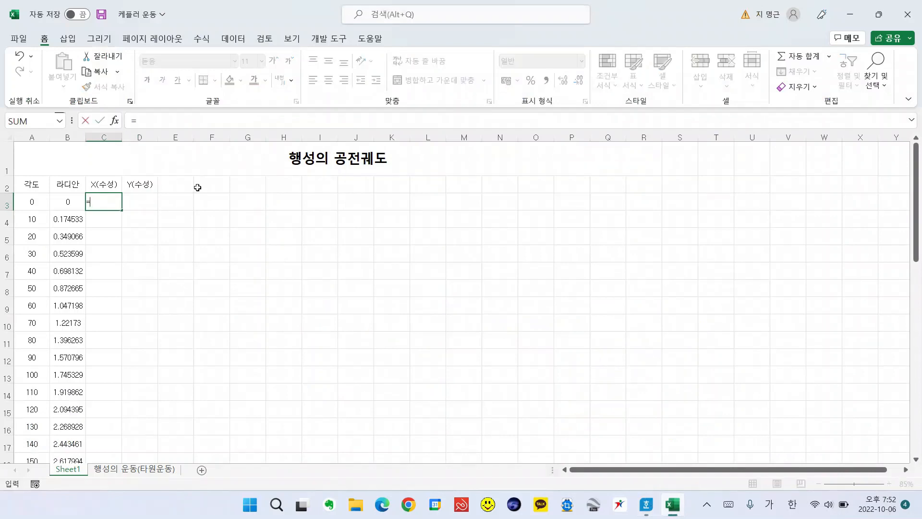
pyautogui.press('Escape')
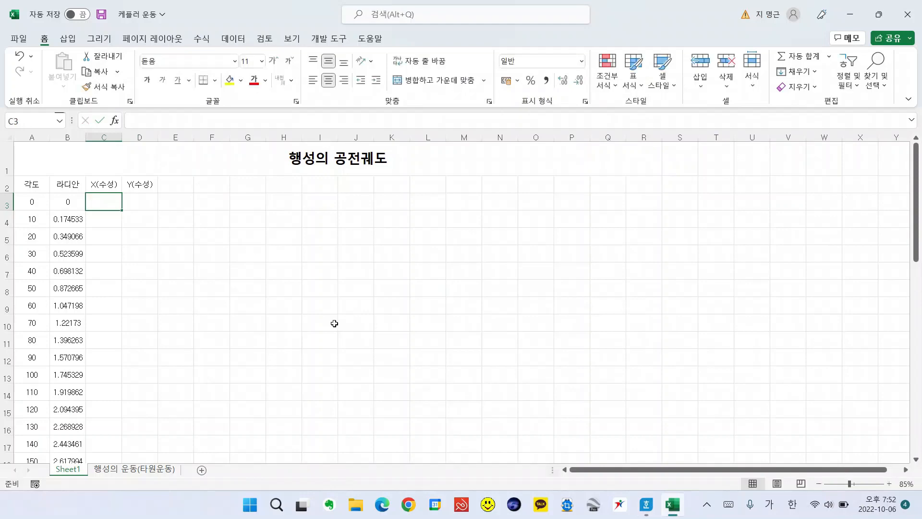
# - Switch to the 한글 document and copy the whole planet table with the columns 행성, 장반경 and 이심률
pyautogui.click(646, 503)
pyautogui.scroll(10, 624, 308)
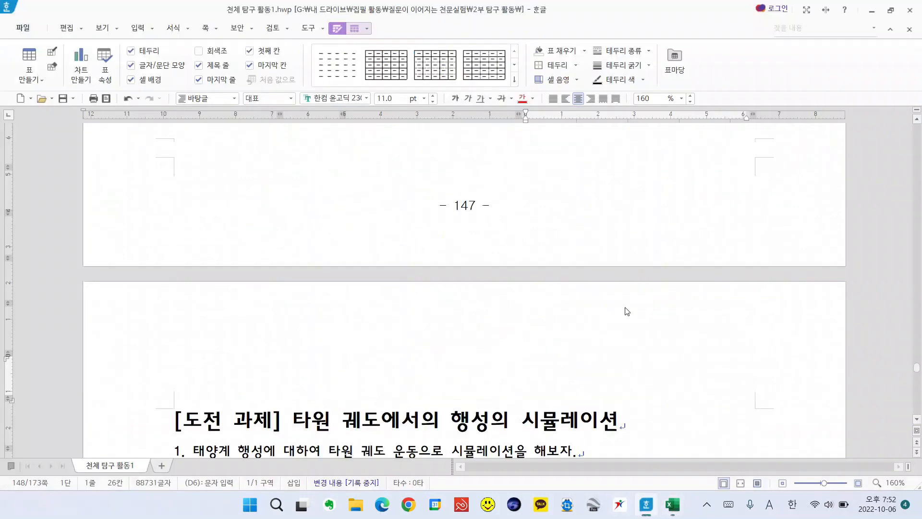
pyautogui.scroll(15, 623, 303)
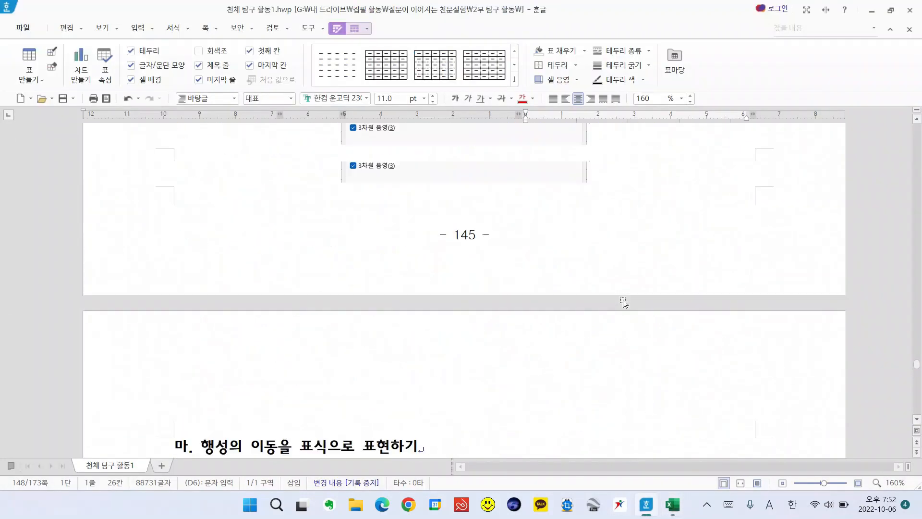
pyautogui.scroll(15, 623, 303)
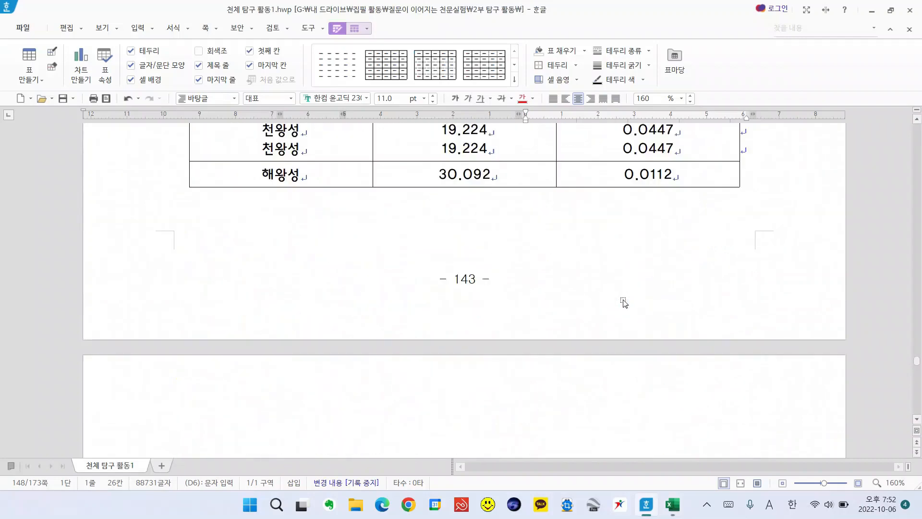
pyautogui.moveTo(353, 178); pyautogui.dragTo(749, 395)
pyautogui.hotkey('ctrl', 'c')
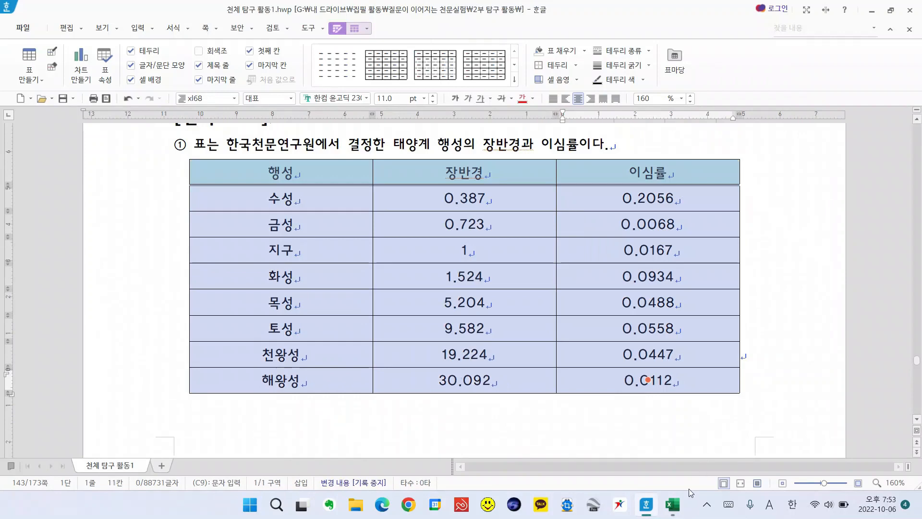
# - Switch back to Excel and paste the copied planet table into Sheet1 starting at cell T2
pyautogui.click(674, 505)
pyautogui.click(728, 185)
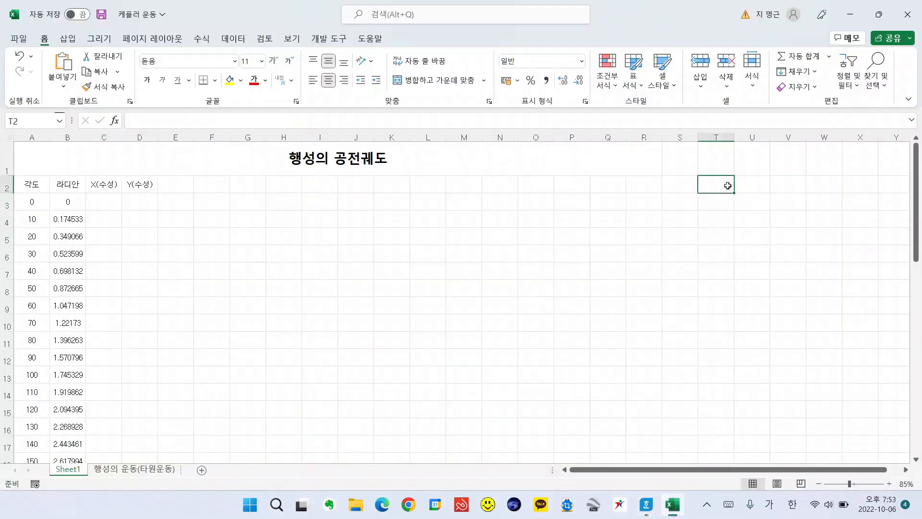
pyautogui.hotkey('ctrl', 'v')
# - Copy the formatting of header cell T2 onto the header row A2:R2 with Format Painter
pyautogui.click(725, 184)
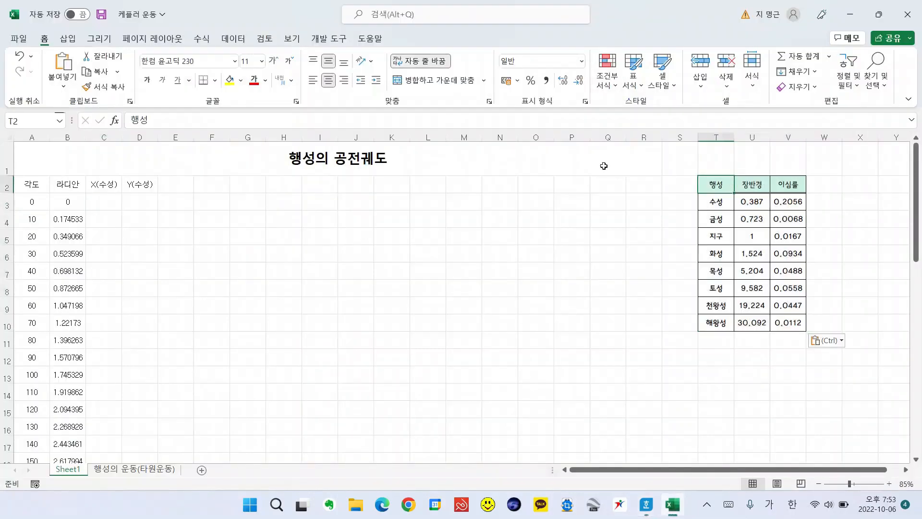
pyautogui.click(120, 89)
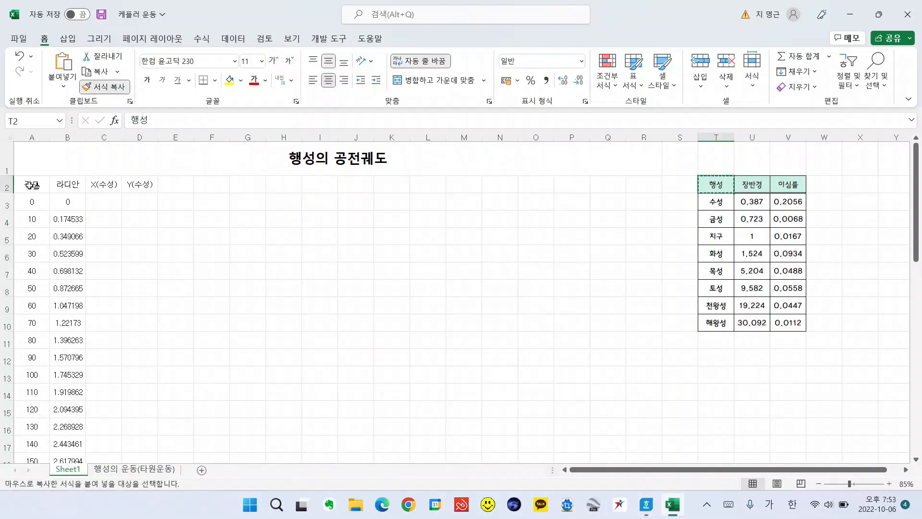
pyautogui.moveTo(29, 185)
pyautogui.mouseDown()
pyautogui.moveTo(607, 205)
pyautogui.moveTo(639, 191)
pyautogui.mouseUp()
pyautogui.click(103, 201)
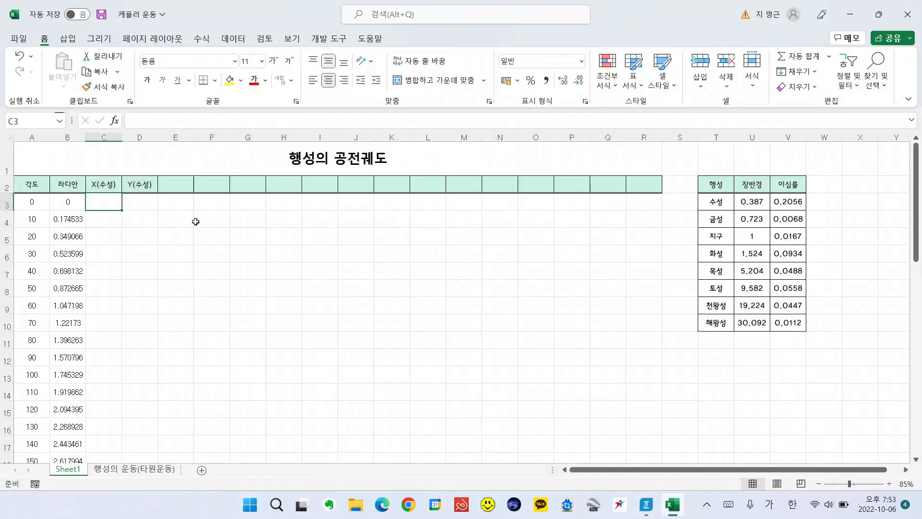
pyautogui.click(834, 327)
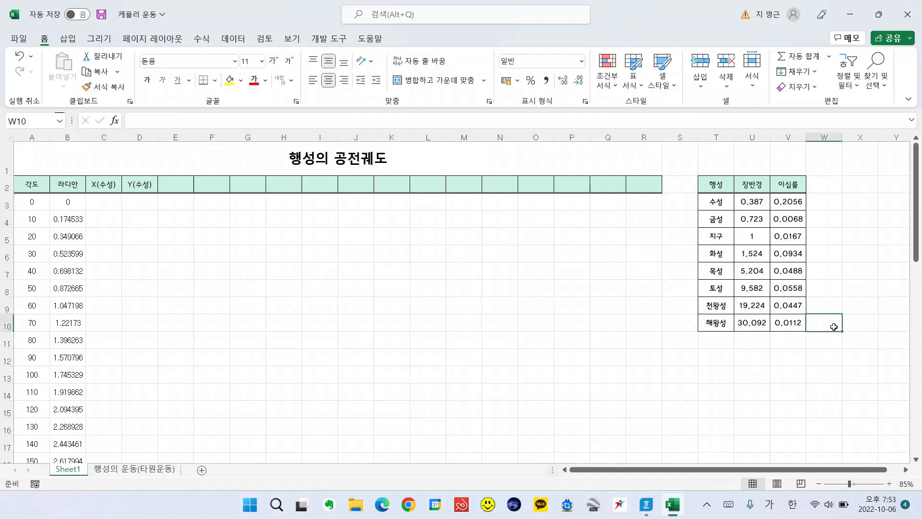
# - Enter the formula =U3*(1-V3^2)/(1+V3*COS(B3)) in cell C3
pyautogui.click(102, 199)
pyautogui.write('=')
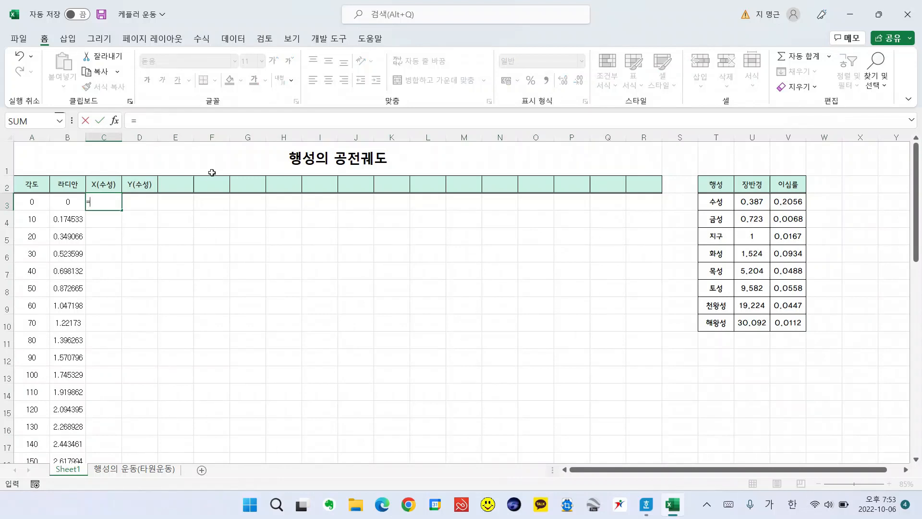
pyautogui.click(758, 201)
pyautogui.click(758, 201)
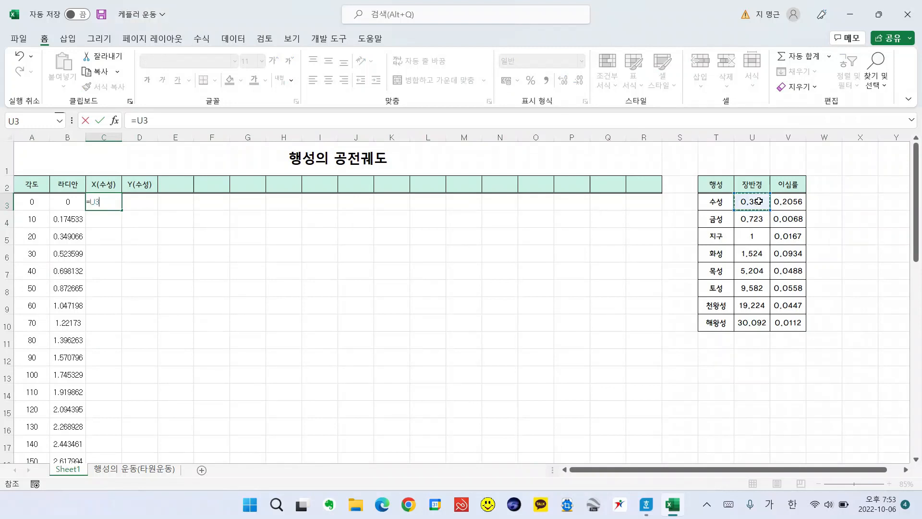
pyautogui.write('*(1-')
pyautogui.click(784, 203)
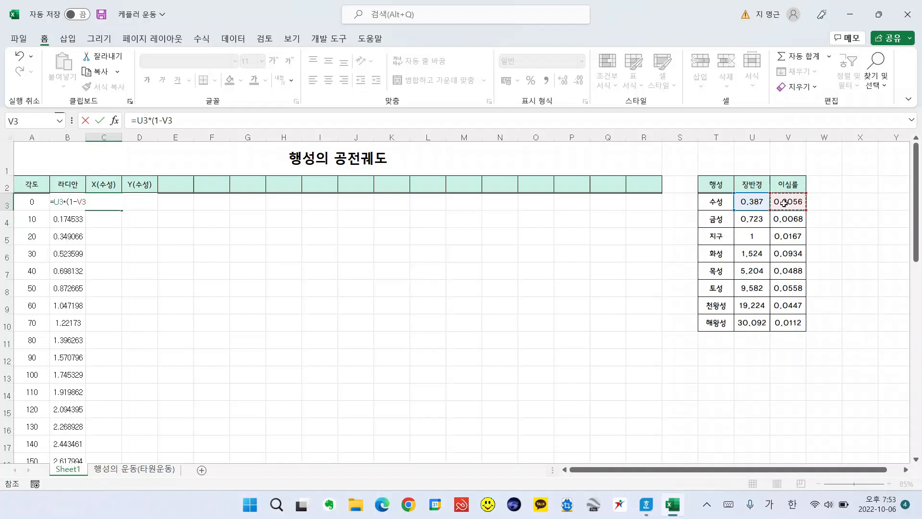
pyautogui.write('^2')
pyautogui.write('/(1+')
pyautogui.click(784, 202)
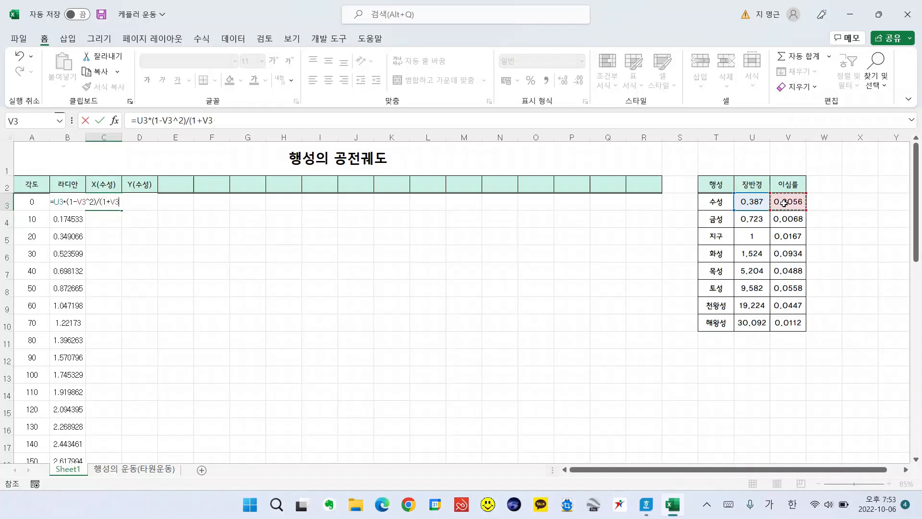
pyautogui.write('*')
pyautogui.press('Hangul')
pyautogui.write('c')
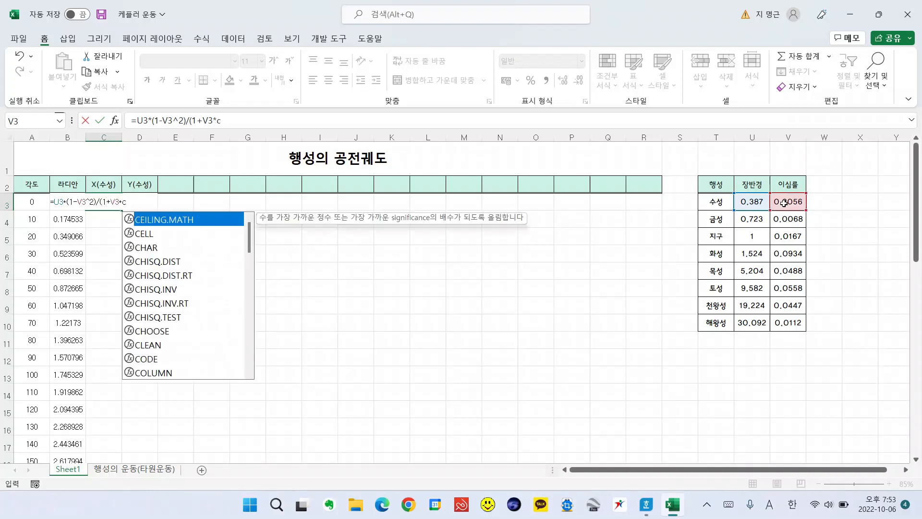
pyautogui.write('os(')
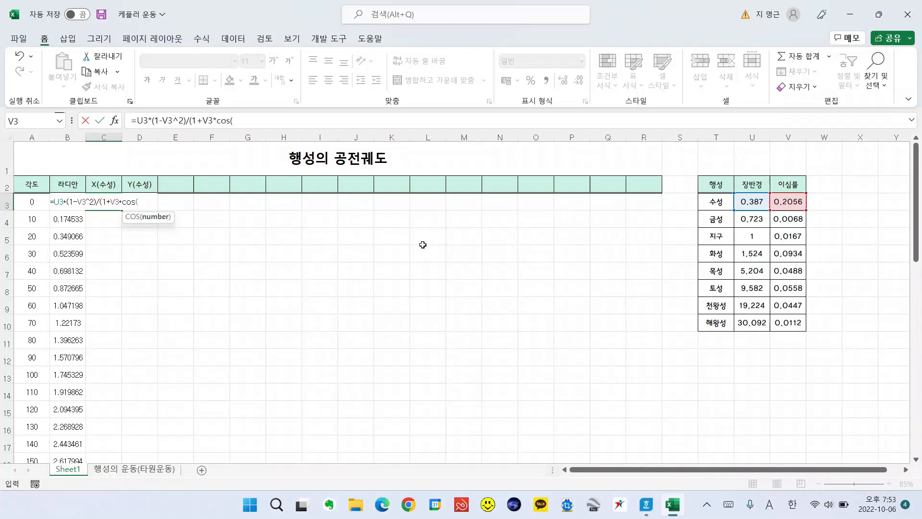
pyautogui.write('b3)')
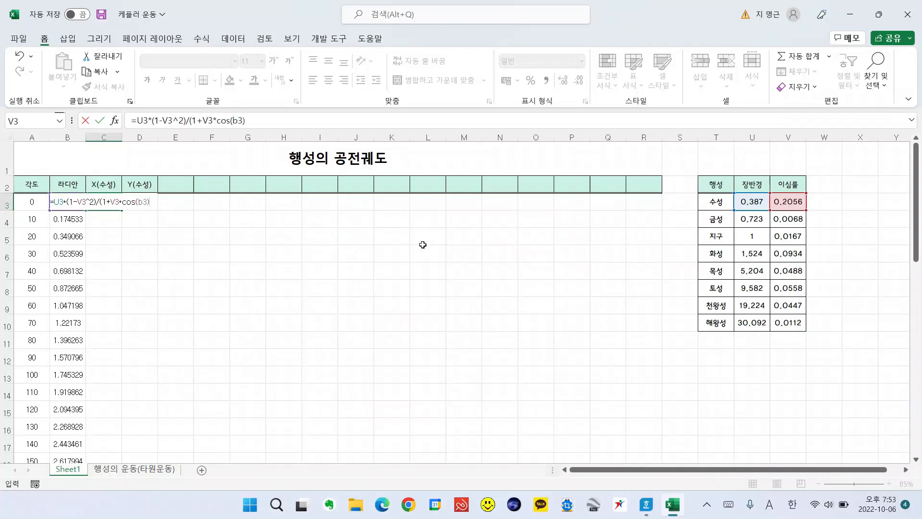
pyautogui.write(')')
pyautogui.press('Return')
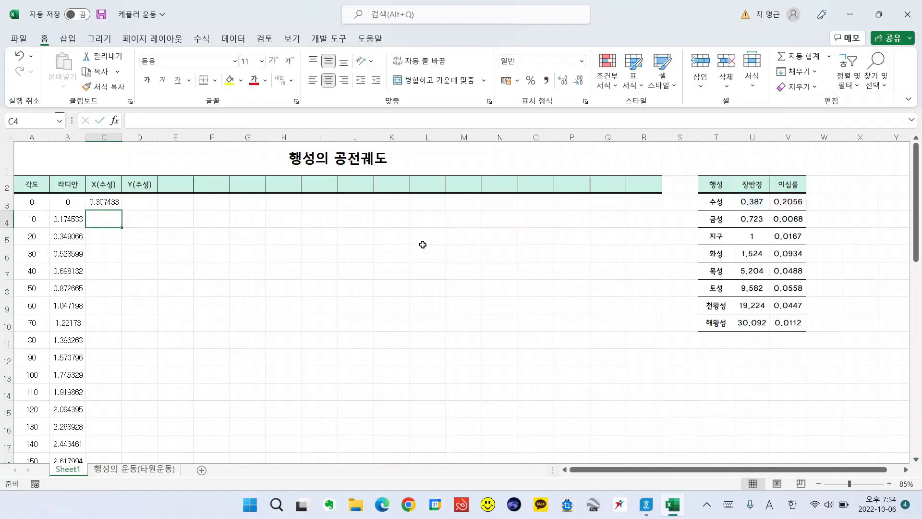
# - Make the U3 reference and both V3 references in the C3 formula absolute, as $U$3 and $V$3, leaving B3 relative
pyautogui.press('Up')
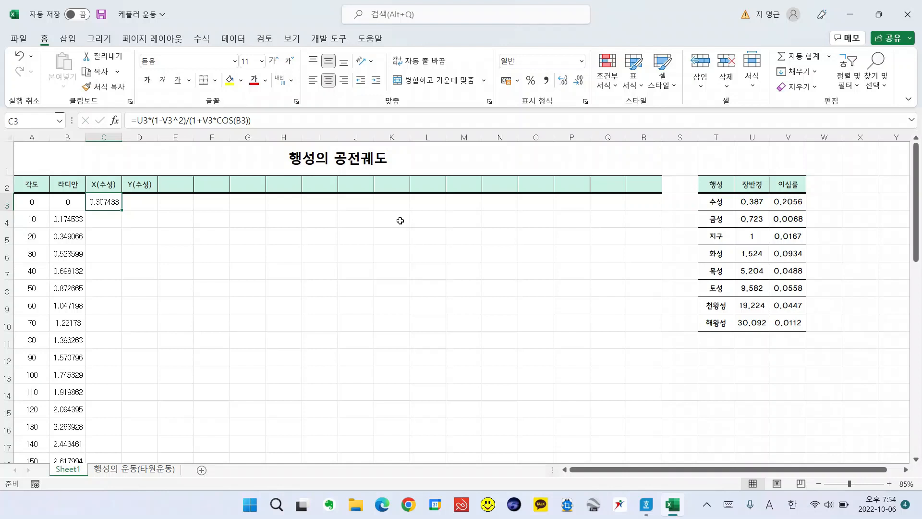
pyautogui.click(136, 121)
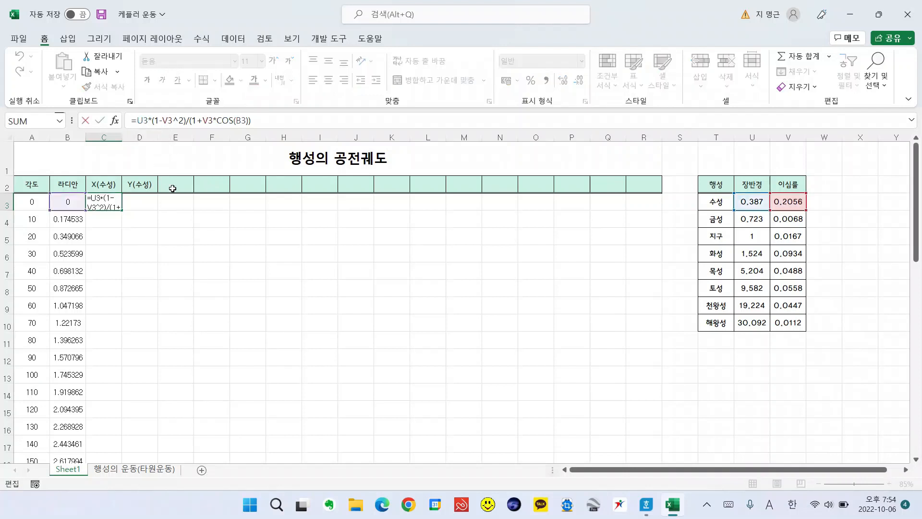
pyautogui.press('F4')
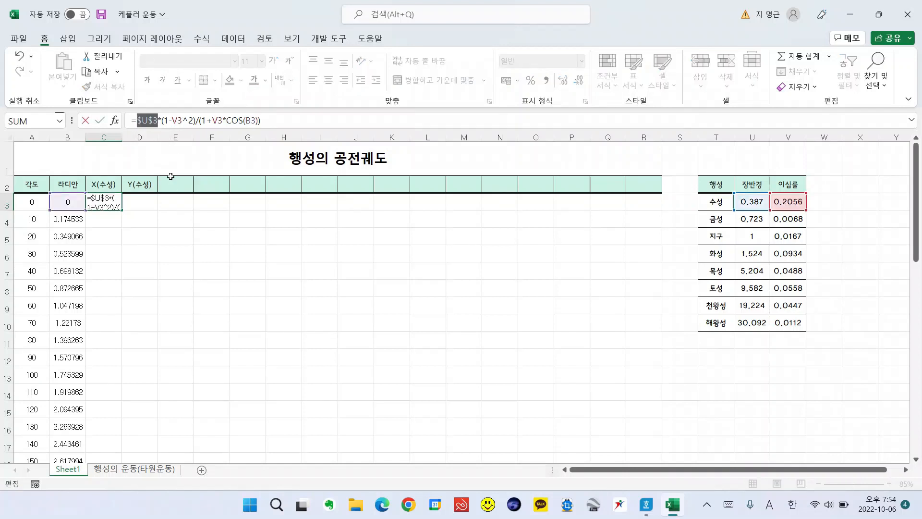
pyautogui.click(175, 120)
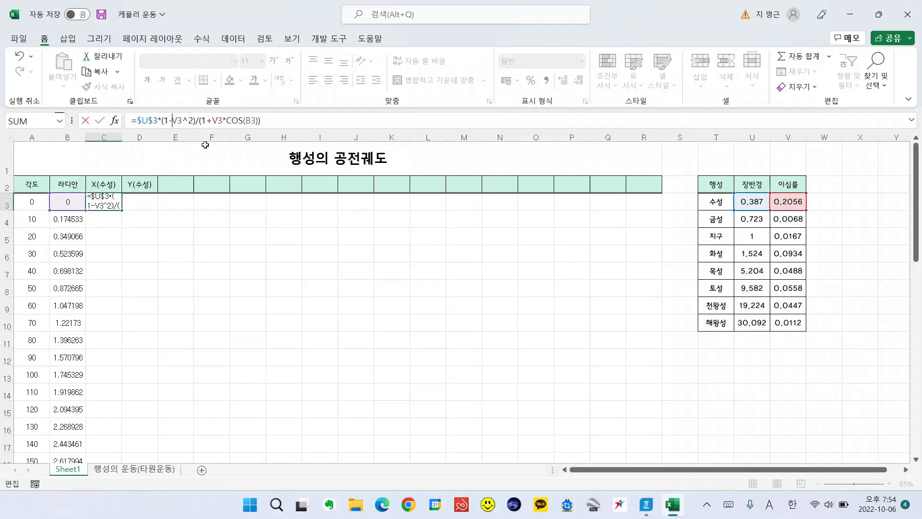
pyautogui.press('F4')
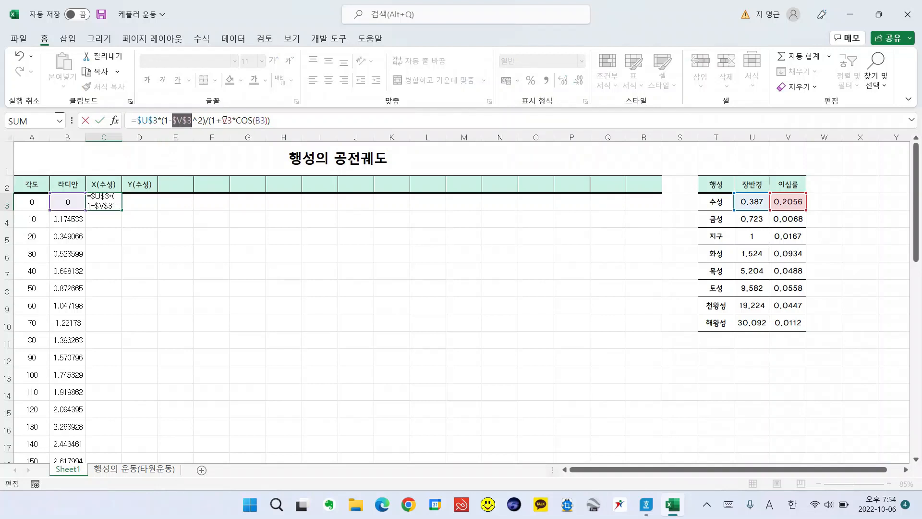
pyautogui.click(222, 121)
pyautogui.press('F4')
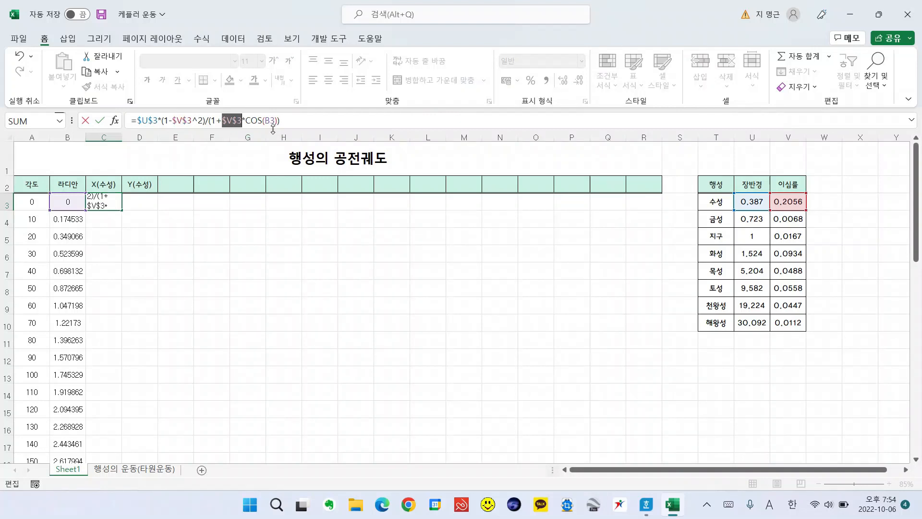
pyautogui.press('Return')
pyautogui.press('Up')
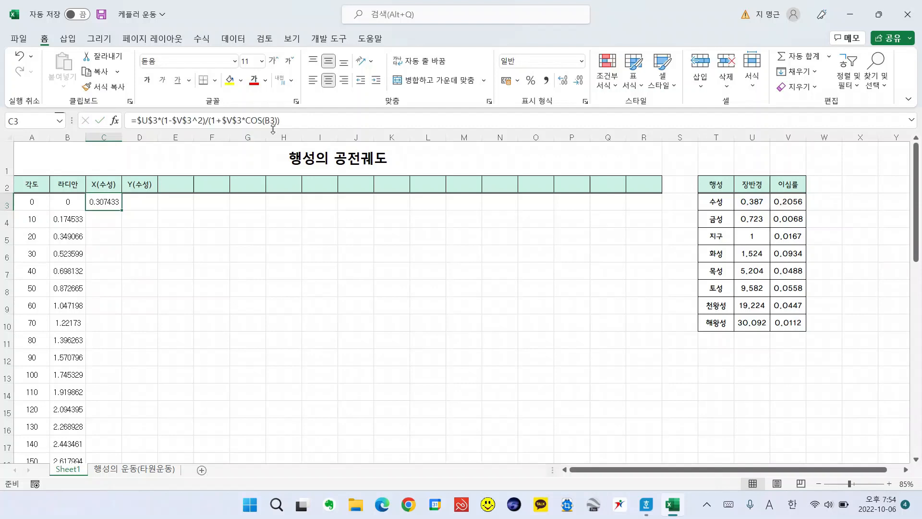
# - Copy the C3 formula into D3 and set its COS argument to B3
pyautogui.hotkey('ctrl', 'c')
pyautogui.press('Right')
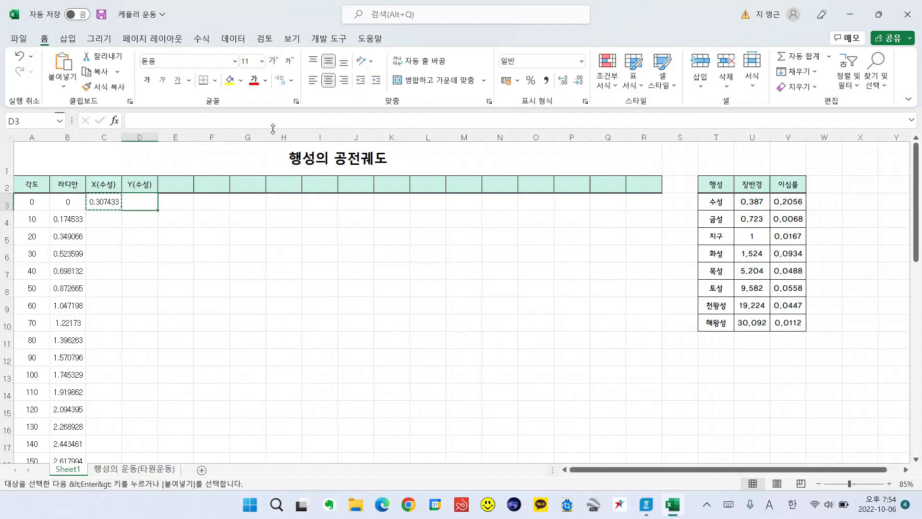
pyautogui.hotkey('ctrl', 'v')
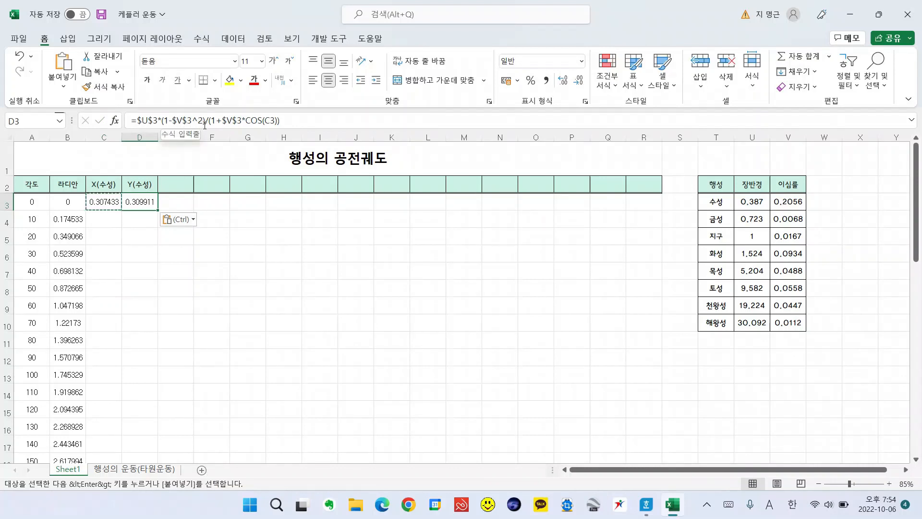
pyautogui.click(273, 122)
pyautogui.press('BackSpace')
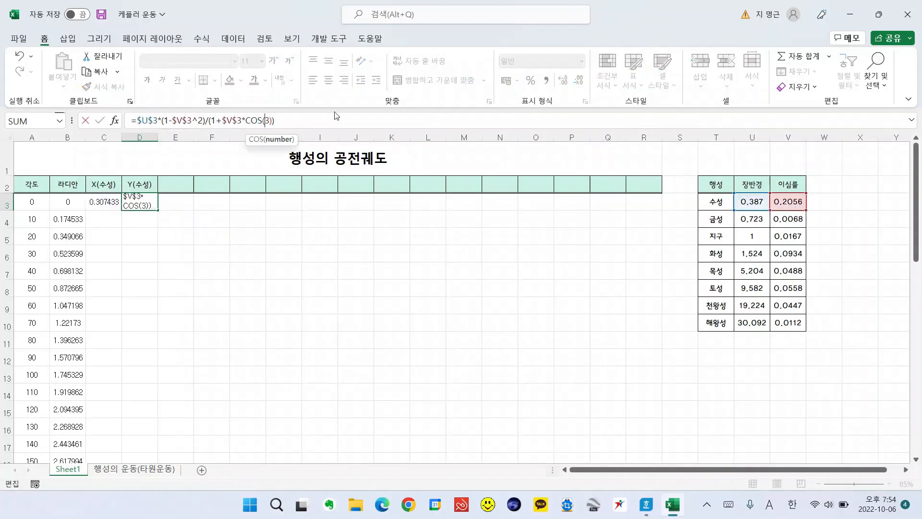
pyautogui.write('b')
pyautogui.press('Return')
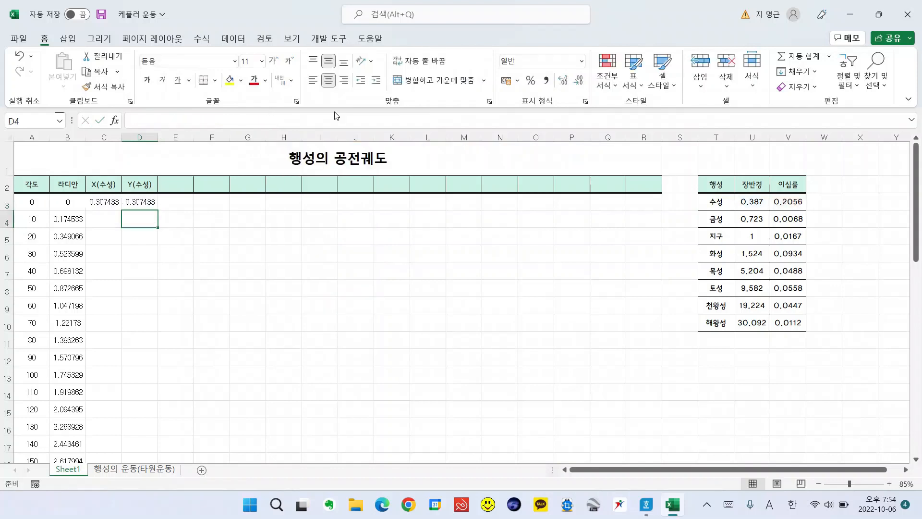
# - Append *SIN(B3) to the formula in D3 to complete Mercury's Y coordinate
pyautogui.press('Up')
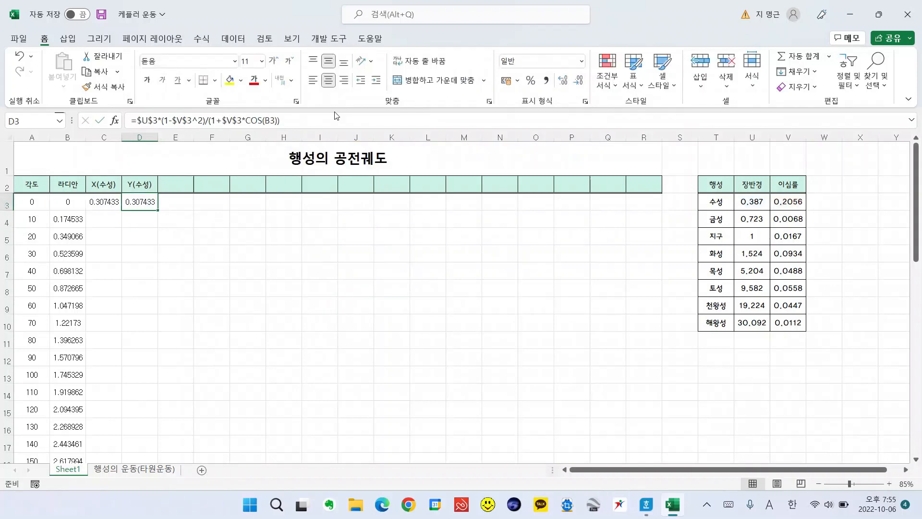
pyautogui.click(322, 119)
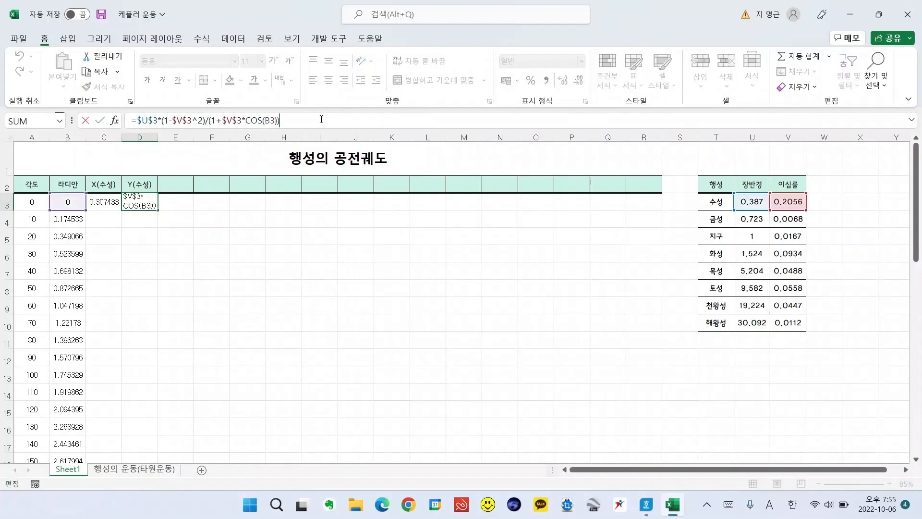
pyautogui.write('*sin(')
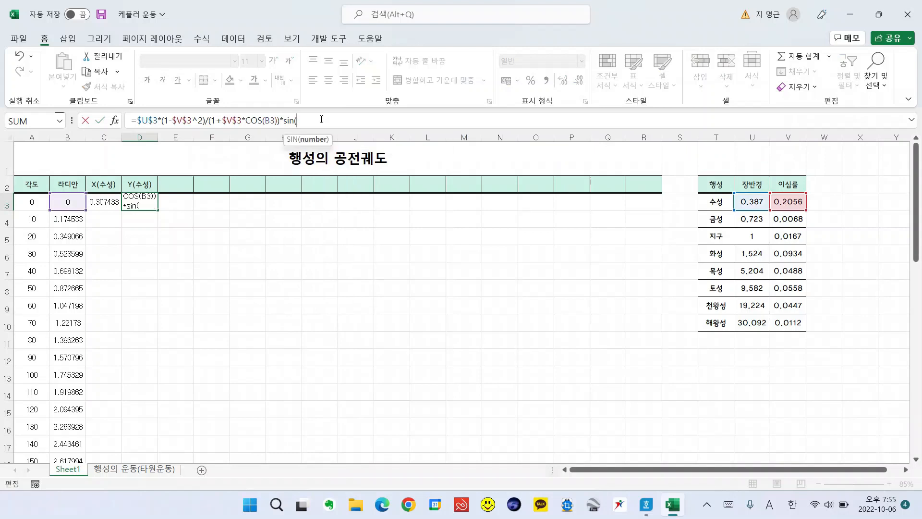
pyautogui.click(69, 203)
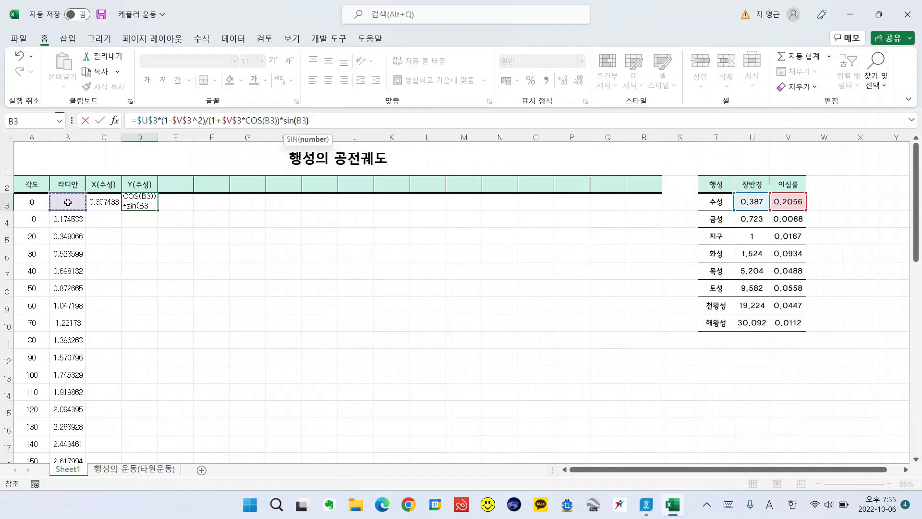
pyautogui.write(')')
pyautogui.press('Return')
pyautogui.press('Up')
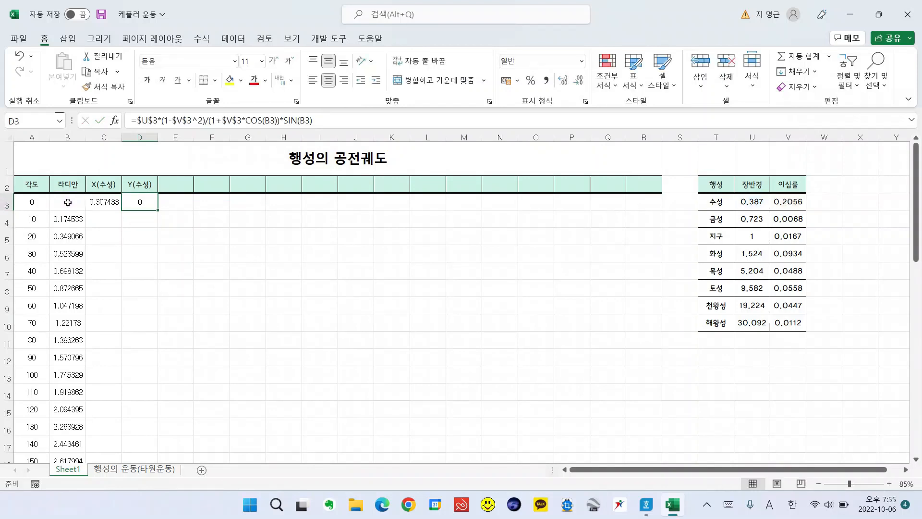
# - Append *COS(B3) to the formula in C3 to complete Mercury's X coordinate
pyautogui.press('Left')
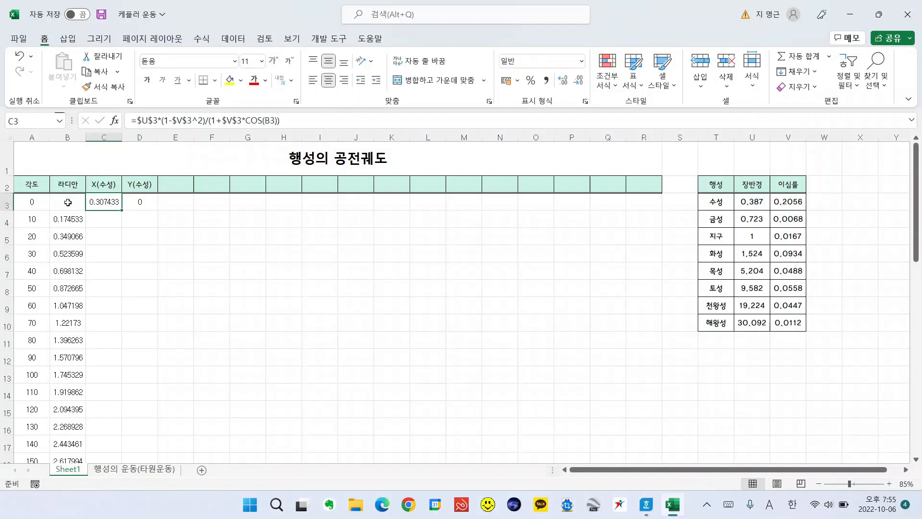
pyautogui.click(313, 121)
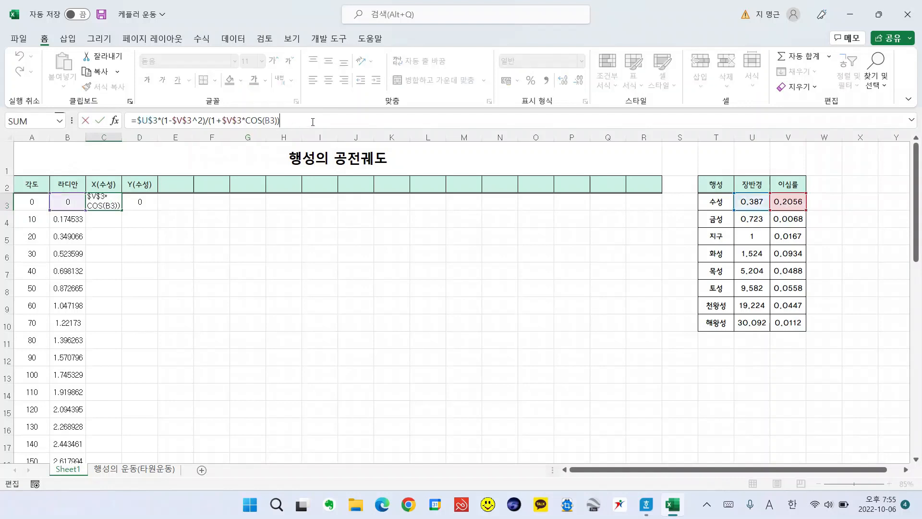
pyautogui.write('*cos')
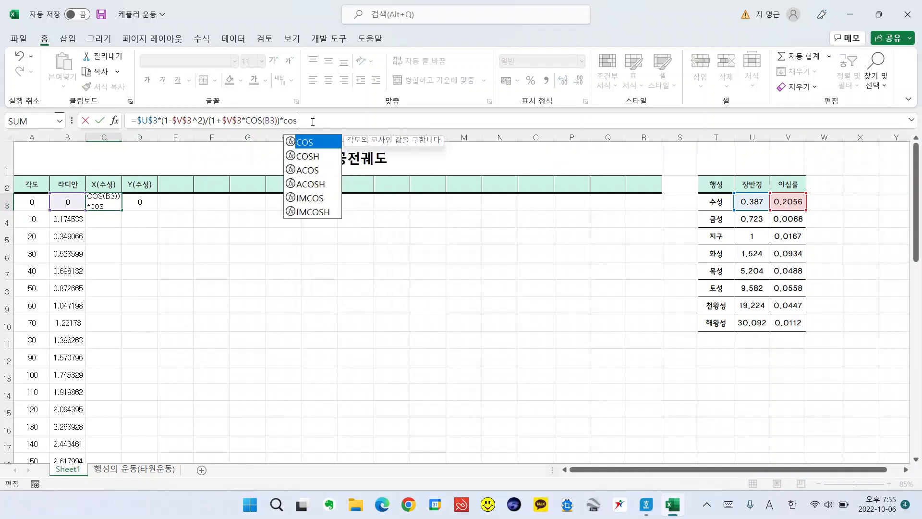
pyautogui.write('(')
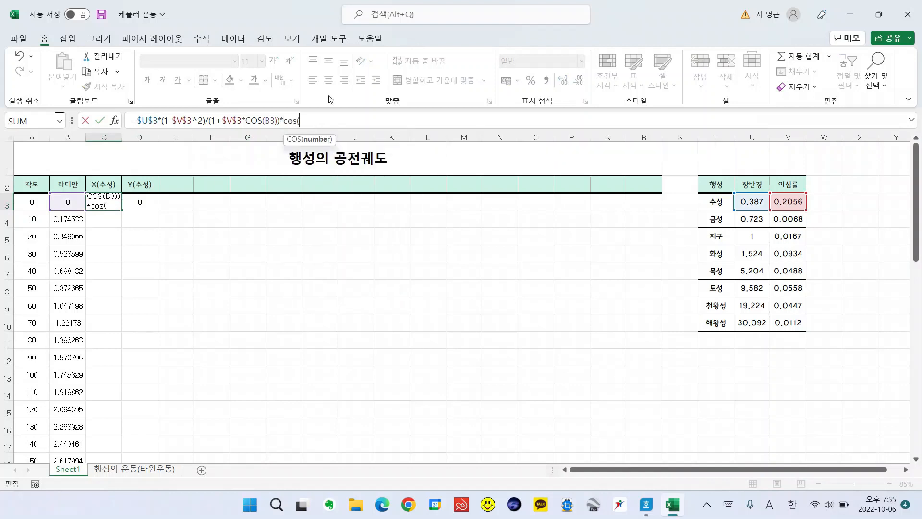
pyautogui.click(59, 198)
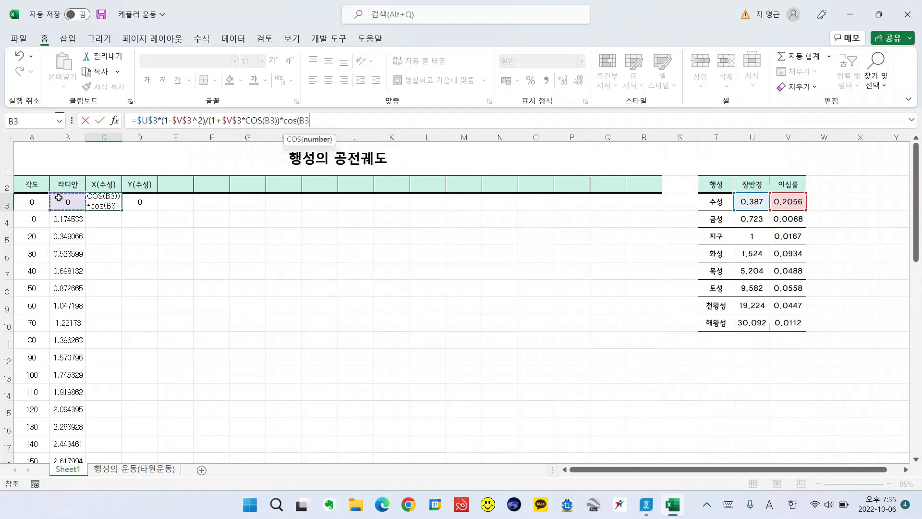
pyautogui.write(')')
pyautogui.hotkey('ctrl', 'Return')
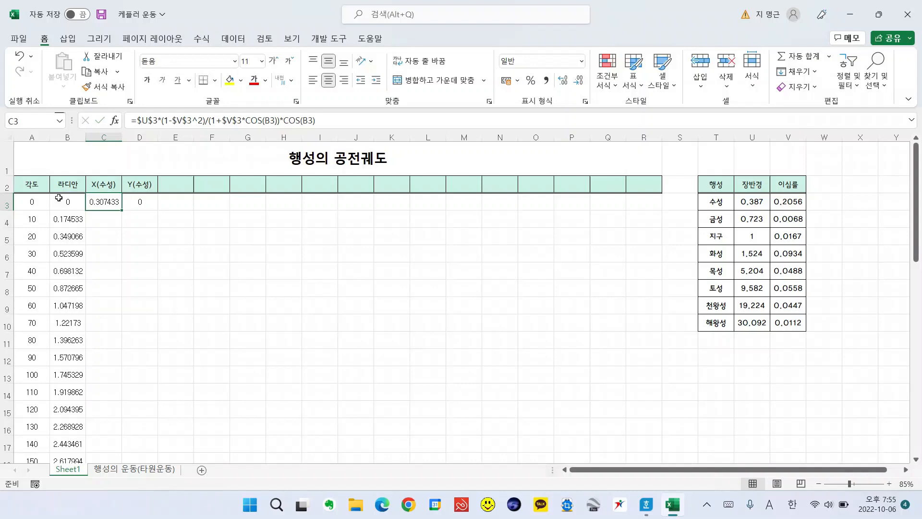
# - Fill the Mercury X and Y formulas in C3:D3 down through all angle rows
pyautogui.press('Right')
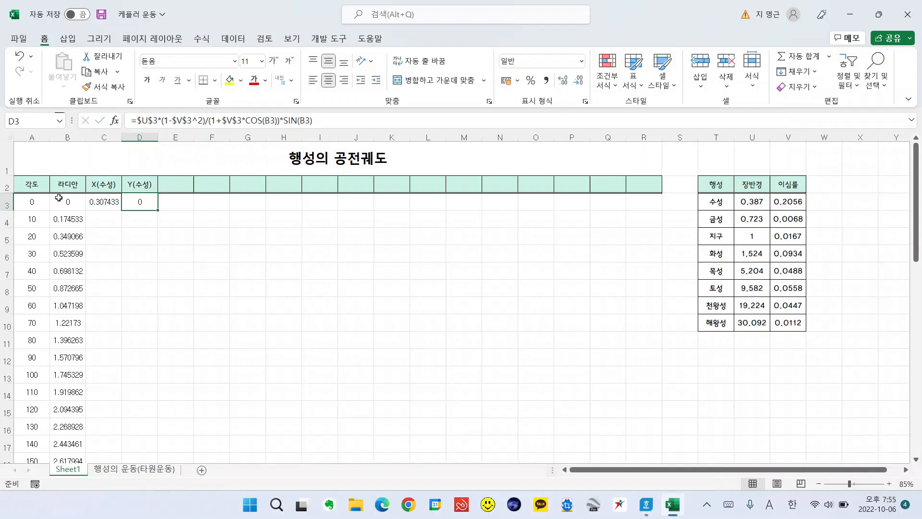
pyautogui.click(103, 202)
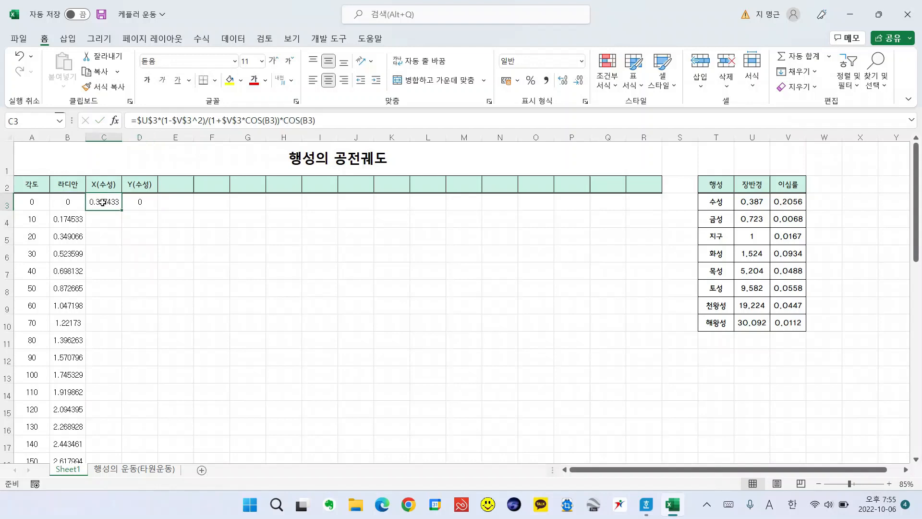
pyautogui.moveTo(103, 202); pyautogui.dragTo(131, 204)
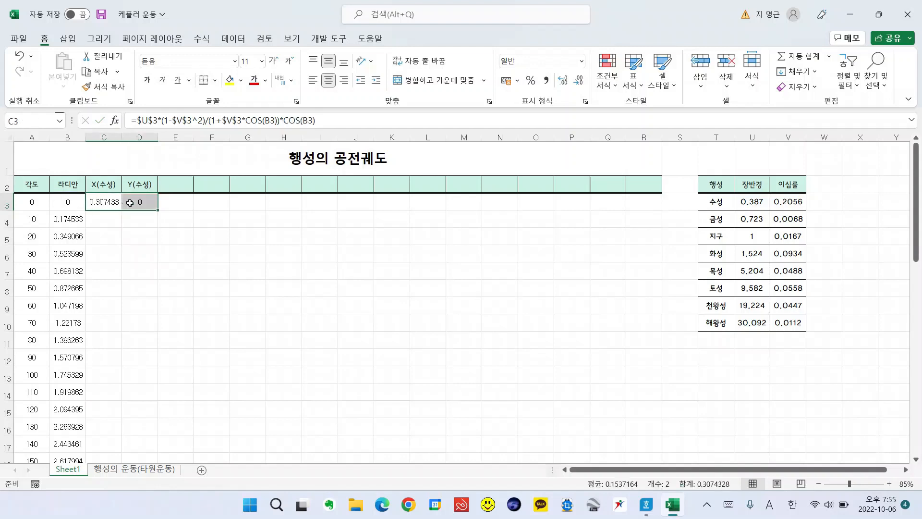
pyautogui.doubleClick(159, 210)
pyautogui.click(185, 204)
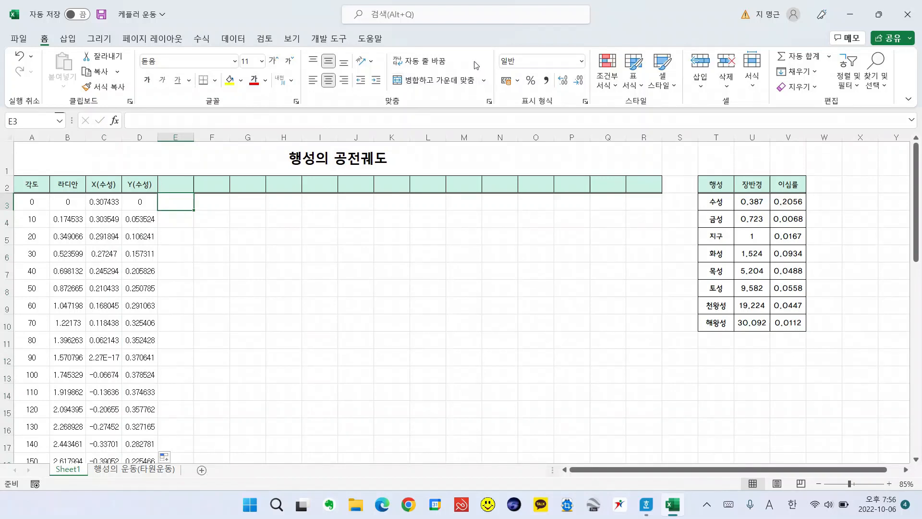
pyautogui.click(427, 18)
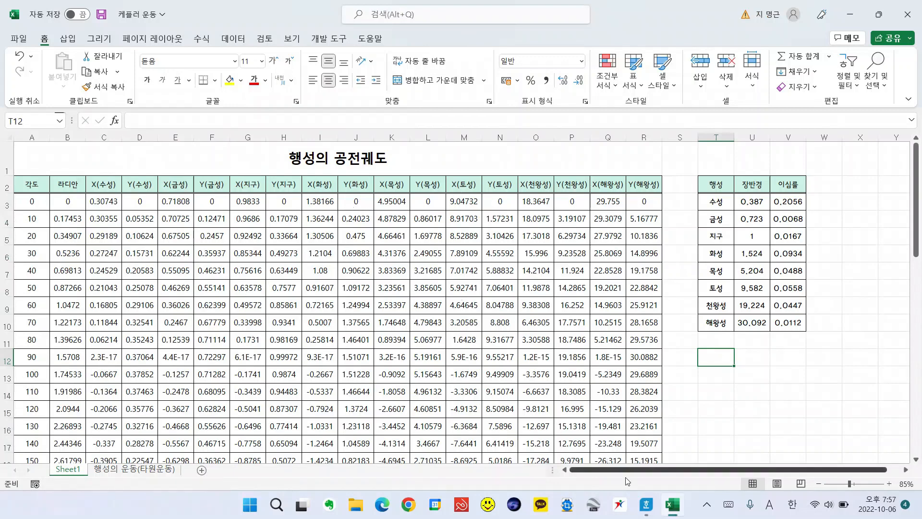
# - Switch to the Hangul (한글) document and examine the table comparing circular and elliptical orbit formulas
pyautogui.click(646, 505)
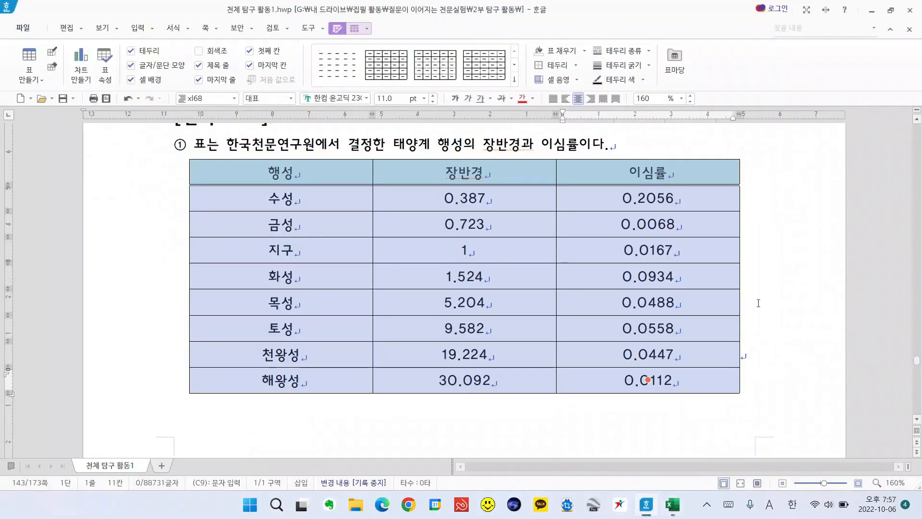
pyautogui.scroll(-10, 739, 360)
pyautogui.scroll(-20, 739, 359)
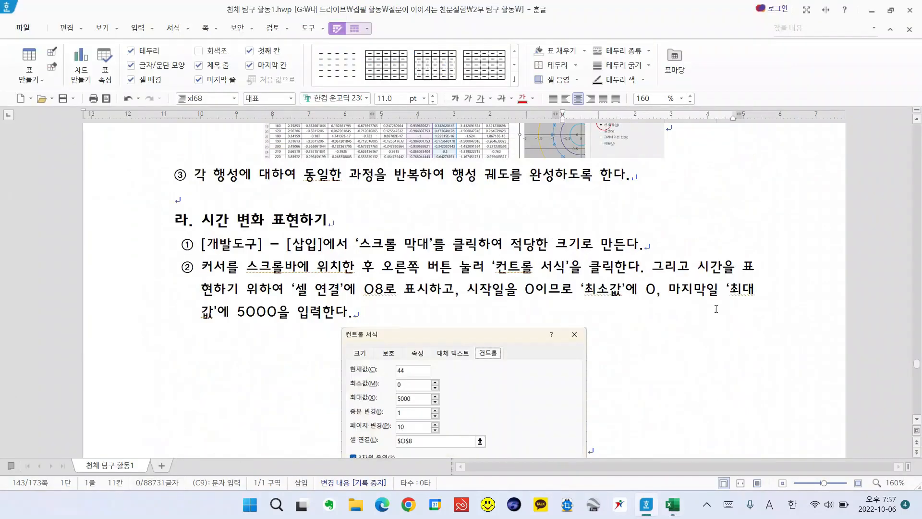
pyautogui.scroll(-20, 711, 327)
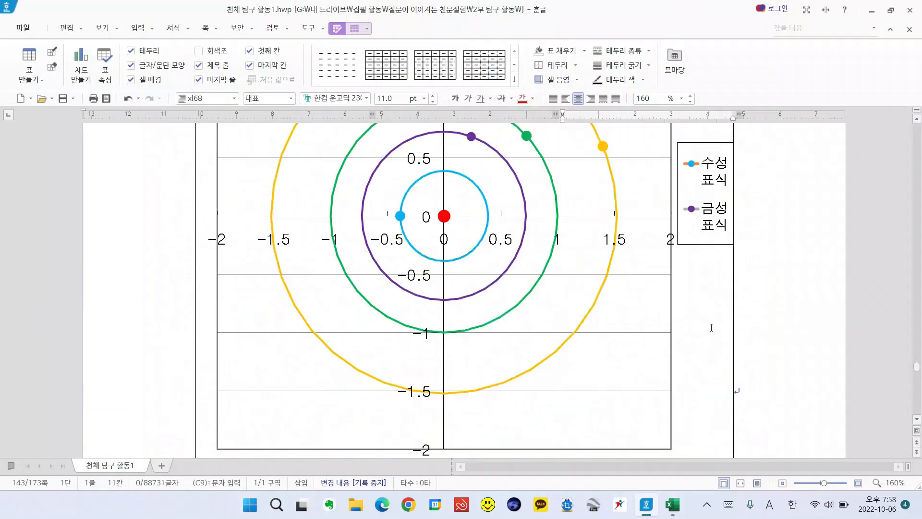
pyautogui.scroll(-1, 711, 327)
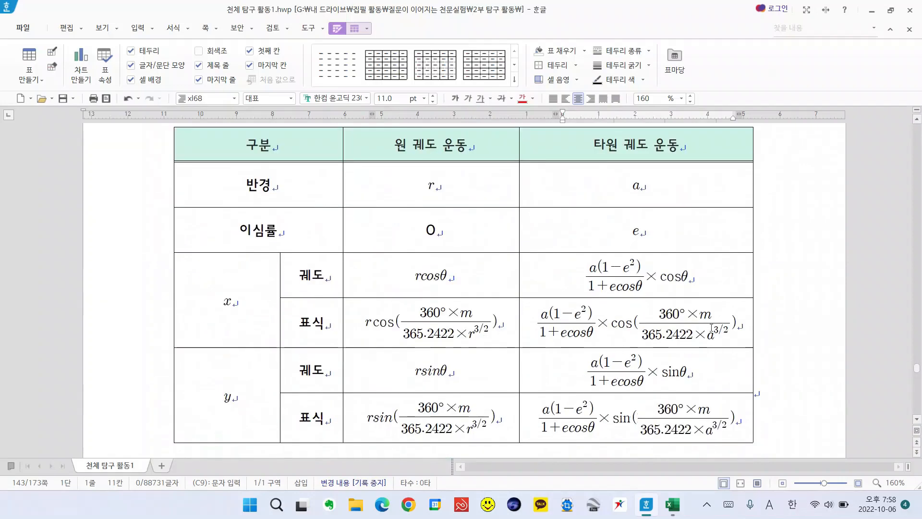
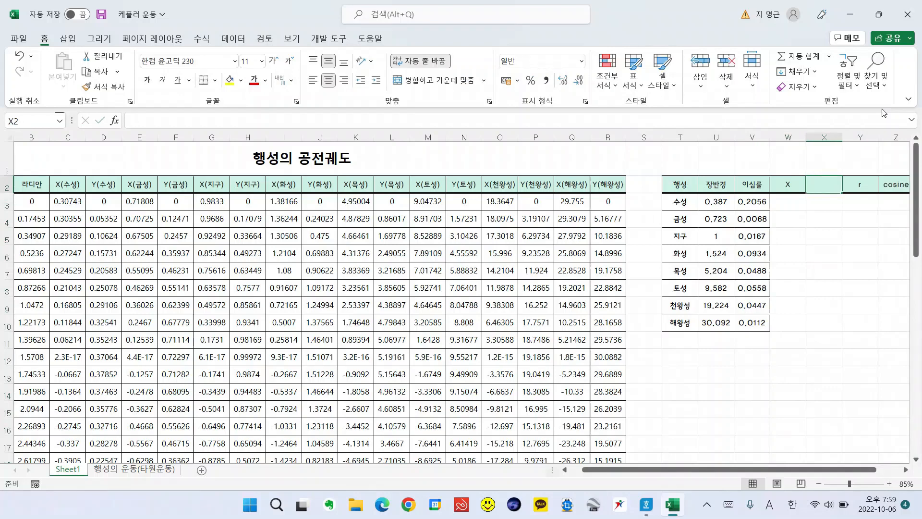
# - Enter the header Y in cell X2 of the planet table
pyautogui.write('Y')
pyautogui.press('Return')
pyautogui.press('Right')
pyautogui.press('Right')
pyautogui.press('Right')
pyautogui.press('Right')
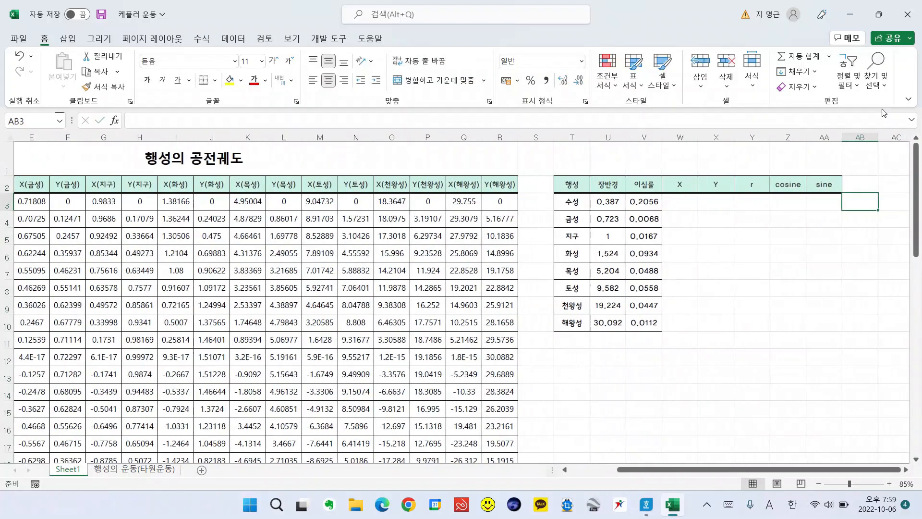
# - Enter the formula =Y3*Z3 in W3 for Mercury's marker X position
pyautogui.press('Left')
pyautogui.press('Left')
pyautogui.press('Left')
pyautogui.press('Left')
pyautogui.press('Left')
pyautogui.press('Left')
pyautogui.press('Right')
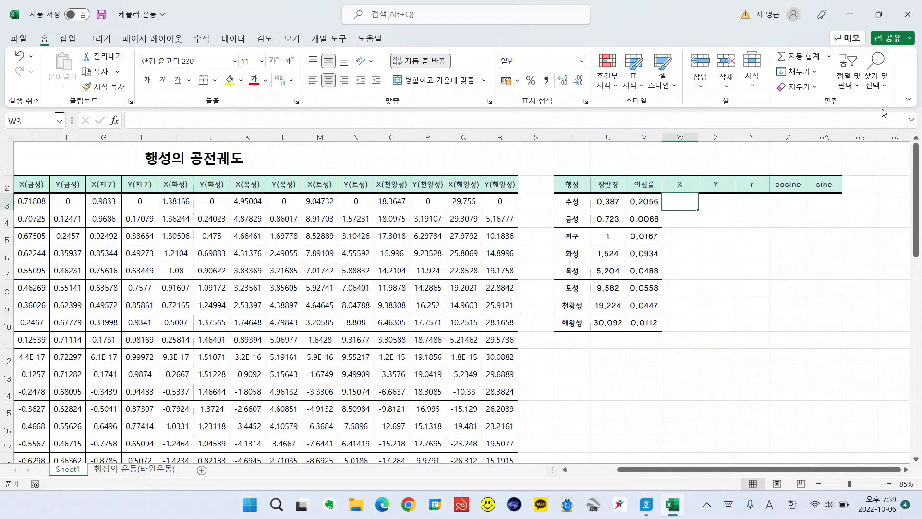
pyautogui.write('=')
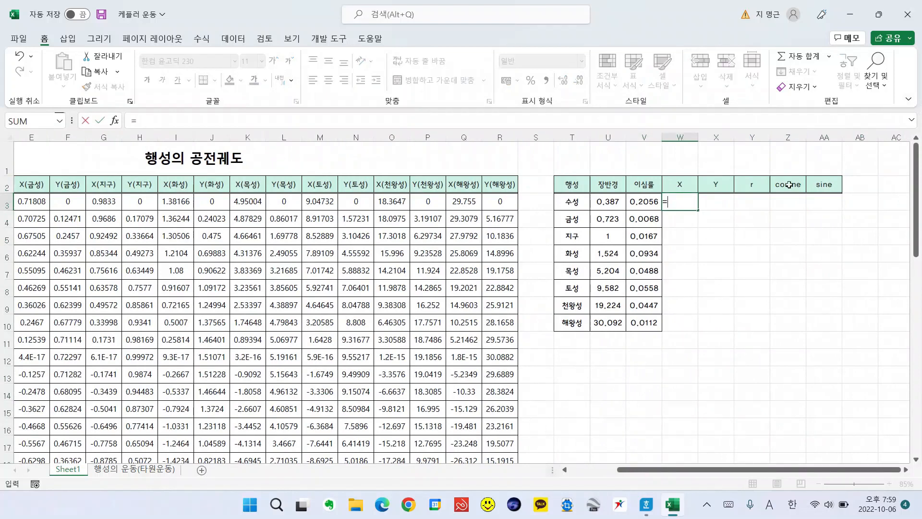
pyautogui.click(762, 201)
pyautogui.write('*')
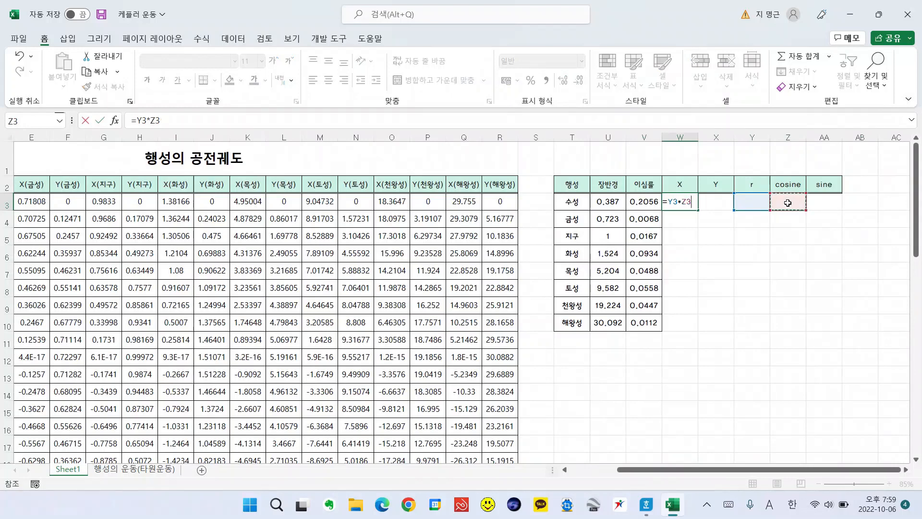
pyautogui.press('Escape')
pyautogui.press('Right')
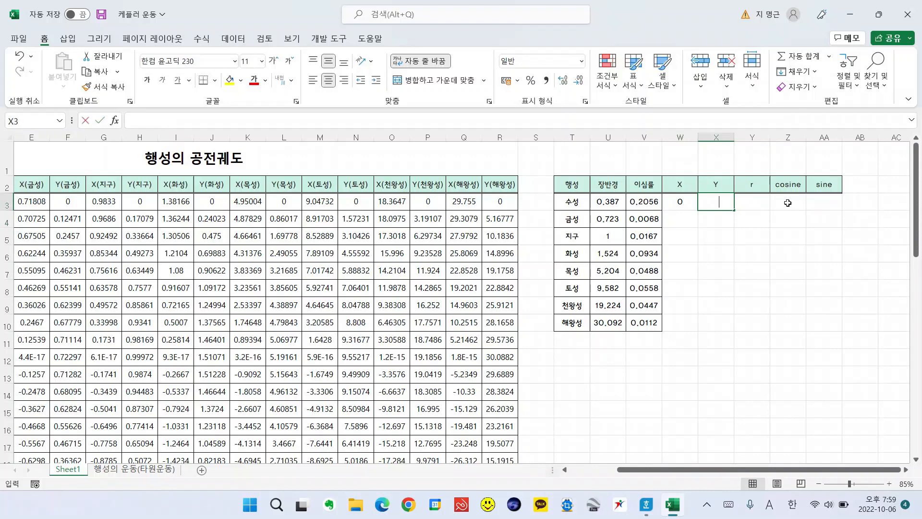
# - Enter the formula =Y3*AA3 in X3 for Mercury's marker Y position
pyautogui.write('=')
pyautogui.click(751, 198)
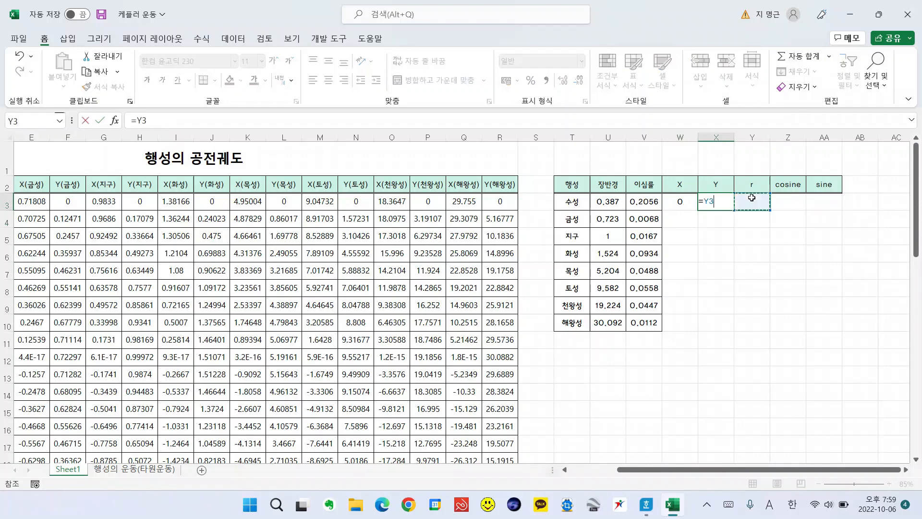
pyautogui.write('*')
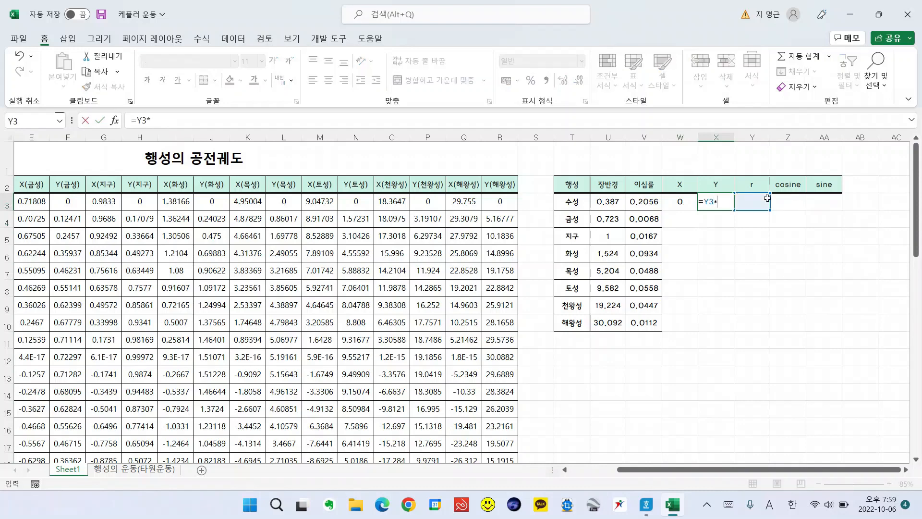
pyautogui.click(832, 199)
pyautogui.press('Return')
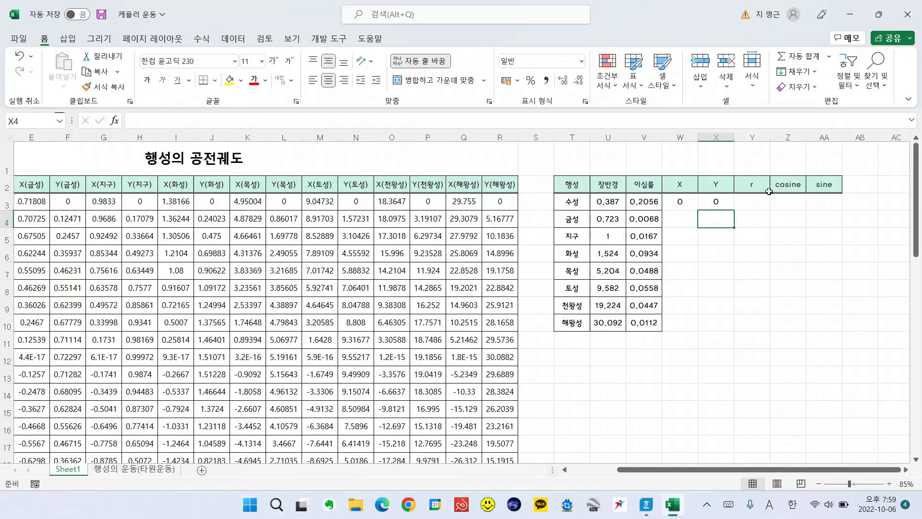
pyautogui.click(756, 185)
pyautogui.click(779, 185)
pyautogui.click(825, 184)
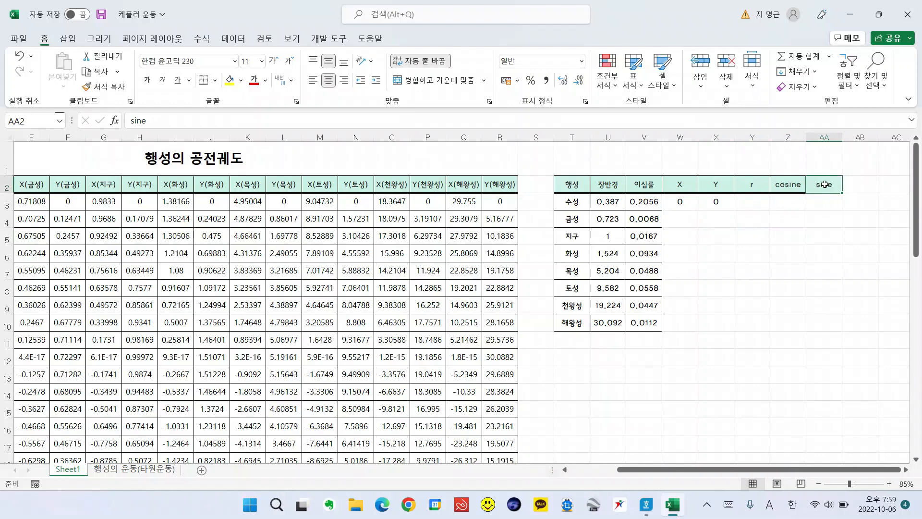
# - Enter the label 시간(일) in cell T12 below the planet table
pyautogui.click(569, 357)
pyautogui.write('=Y3*AA3tl')
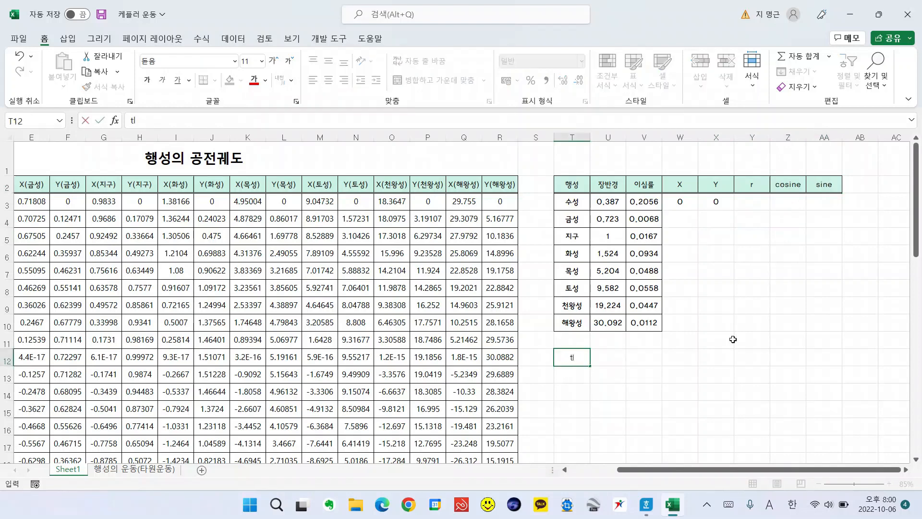
pyautogui.press('BackSpace')
pyautogui.press('BackSpace')
pyautogui.press('Hangul')
pyautogui.write('시간(')
pyautogui.press('Hangul')
pyautogui.write('dlf')
pyautogui.press('BackSpace')
pyautogui.press('BackSpace')
pyautogui.press('BackSpace')
pyautogui.press('Hangul')
pyautogui.write('이ㄹ)')
pyautogui.press('Return')
pyautogui.click(576, 358)
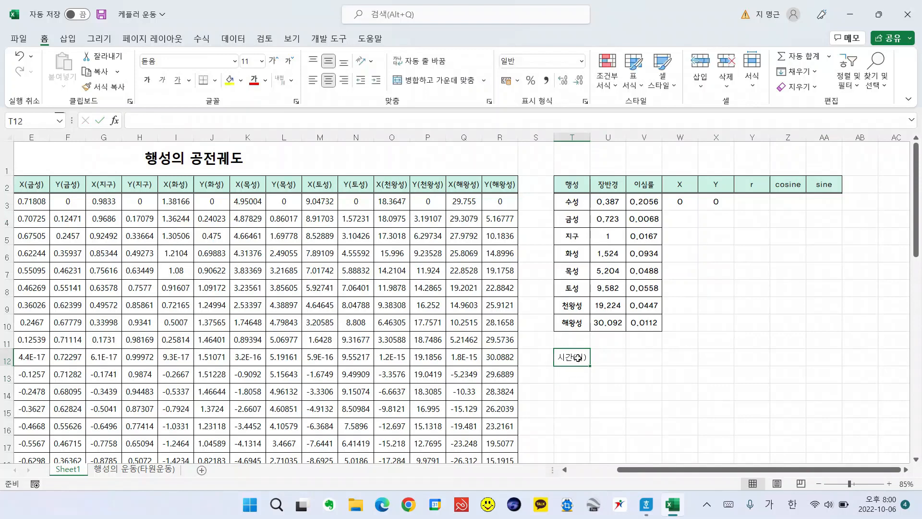
# - Insert a form-control scroll bar over cell U12, beside the 시간(일) label
pyautogui.click(315, 38)
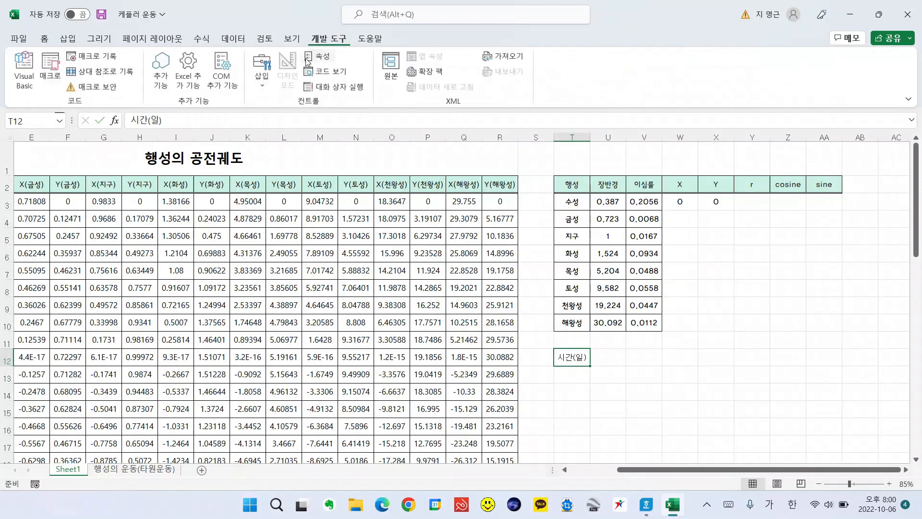
pyautogui.click(260, 82)
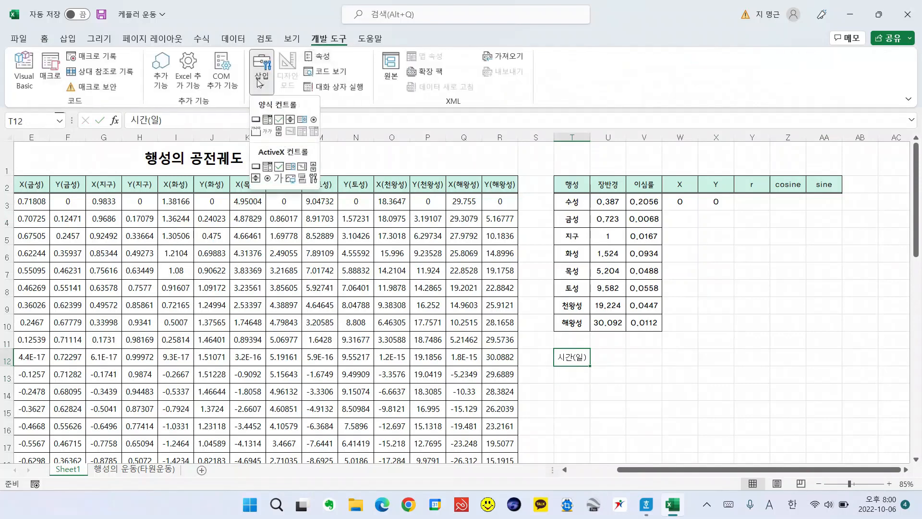
pyautogui.click(278, 131)
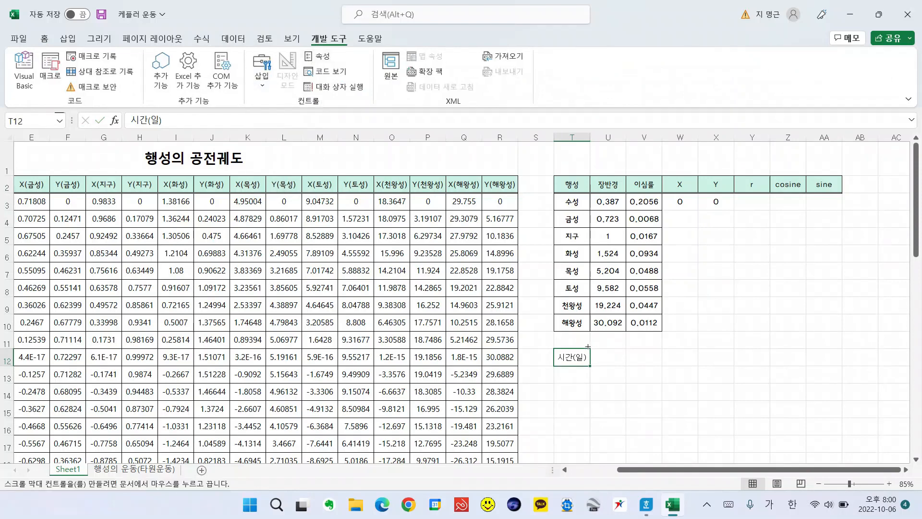
pyautogui.moveTo(591, 349); pyautogui.dragTo(625, 364)
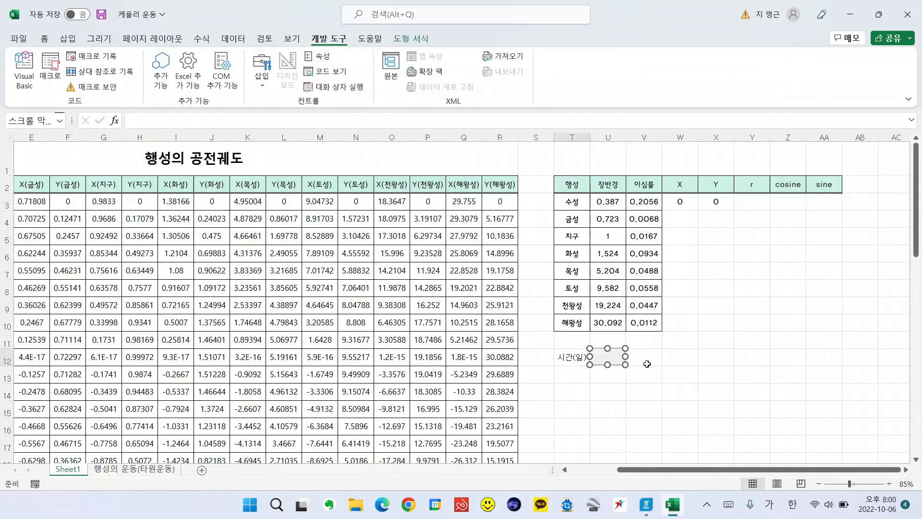
pyautogui.click(647, 364)
# - Set the time scroll bar's maximum value to 3000 and link it to cell V12
pyautogui.rightClick(610, 358)
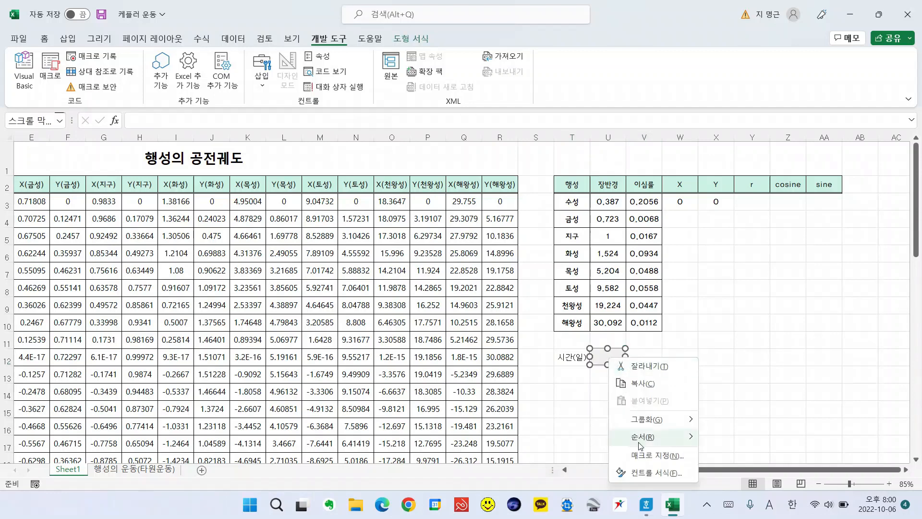
pyautogui.click(644, 472)
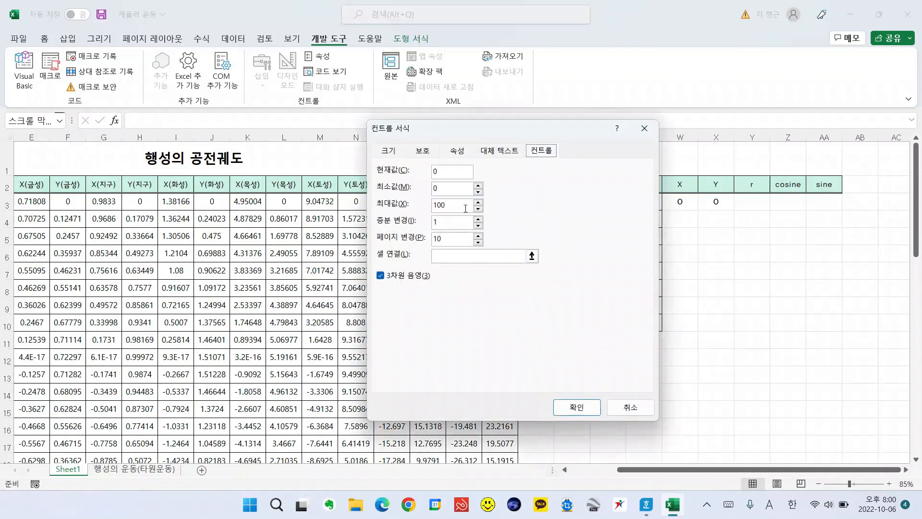
pyautogui.doubleClick(435, 206)
pyautogui.write('3000')
pyautogui.click(532, 255)
pyautogui.click(641, 356)
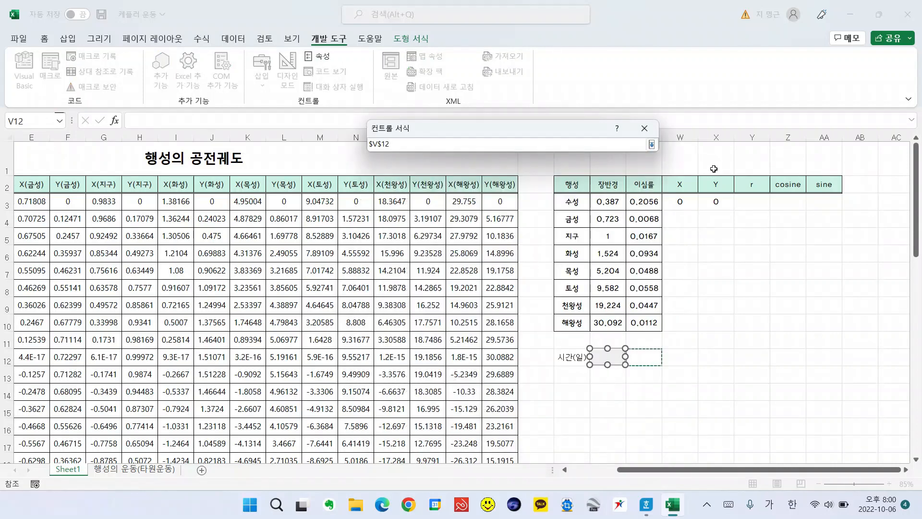
pyautogui.click(652, 144)
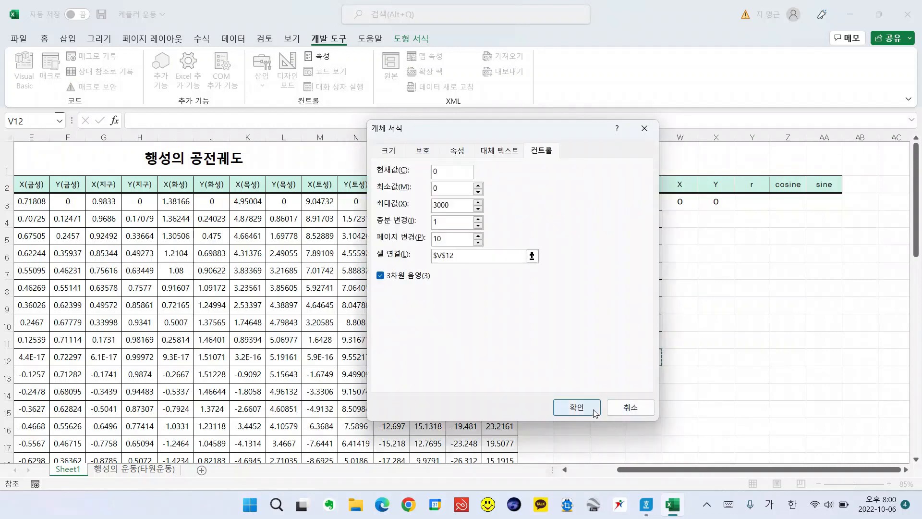
pyautogui.click(578, 409)
pyautogui.click(726, 357)
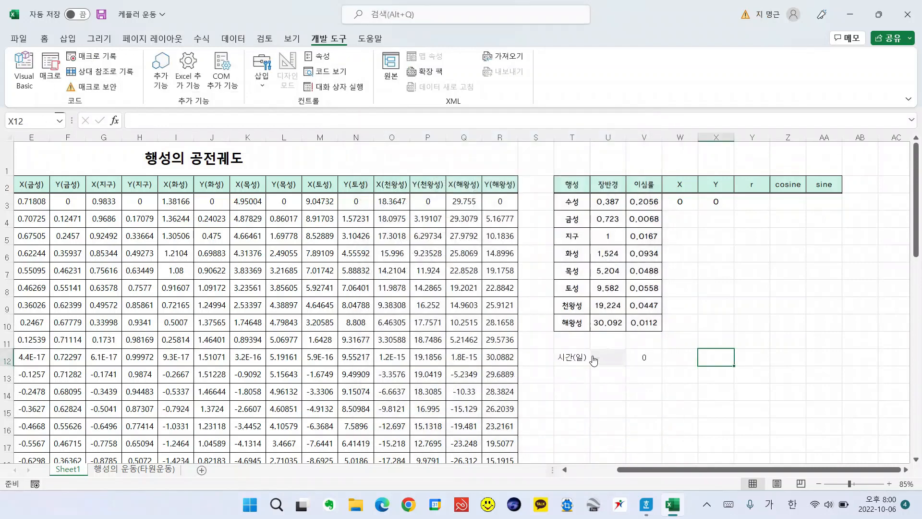
pyautogui.click(803, 336)
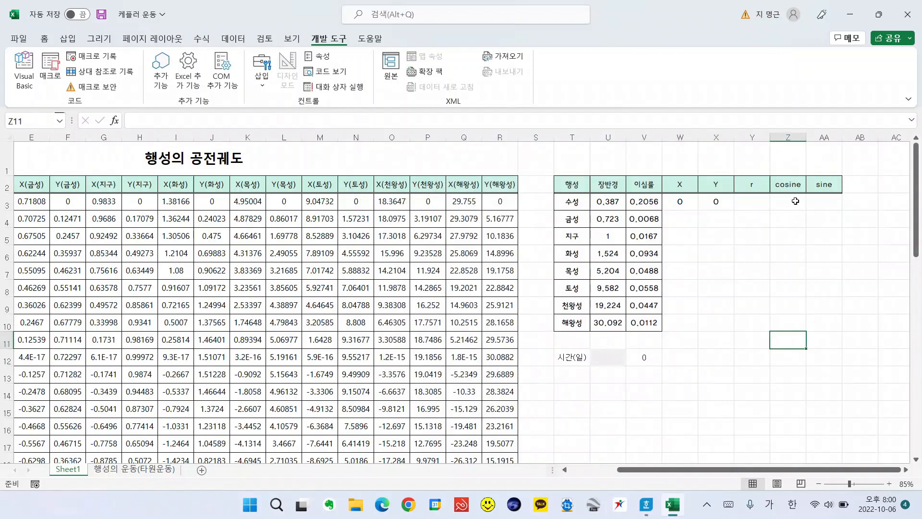
# - Enter =COS(360*V12/365.2422/U3^1.5) in Z3 for Mercury's cosine, consulting the elliptical marker formula in the Hangul document
pyautogui.click(795, 201)
pyautogui.write('=')
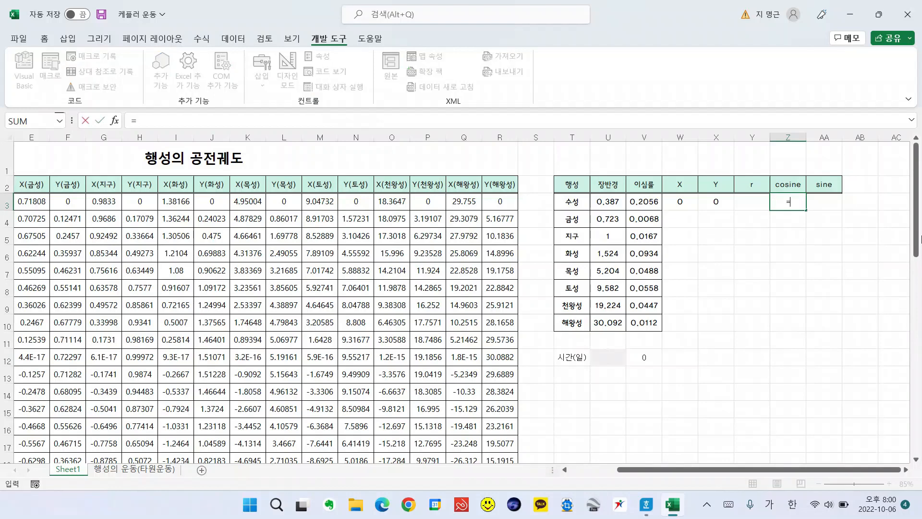
pyautogui.write('cos')
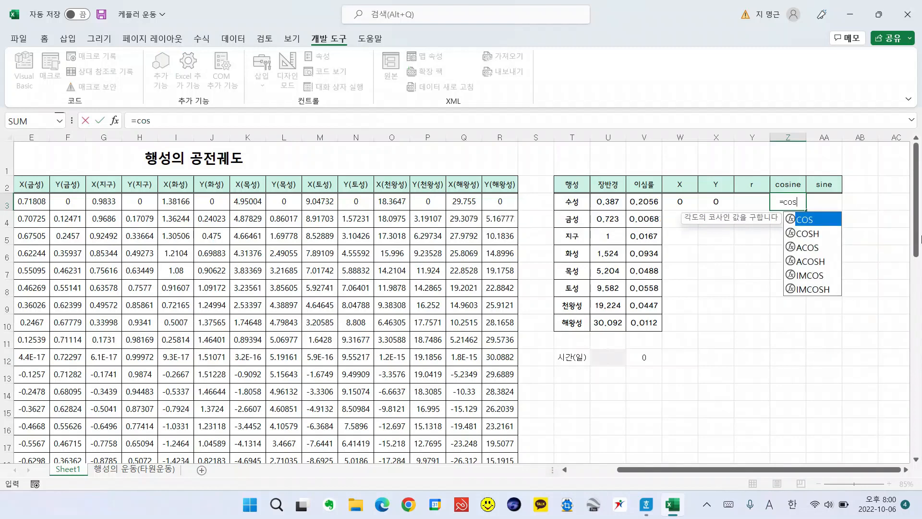
pyautogui.click(650, 505)
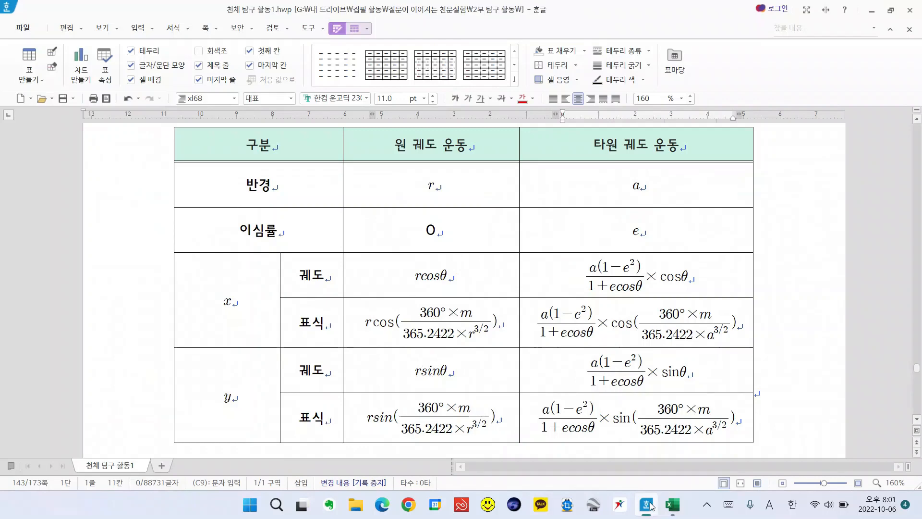
pyautogui.click(673, 504)
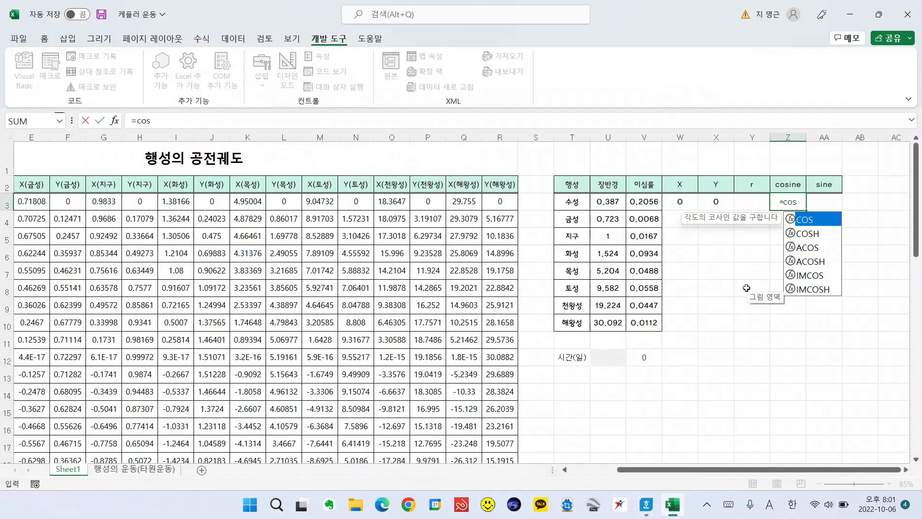
pyautogui.write('(3')
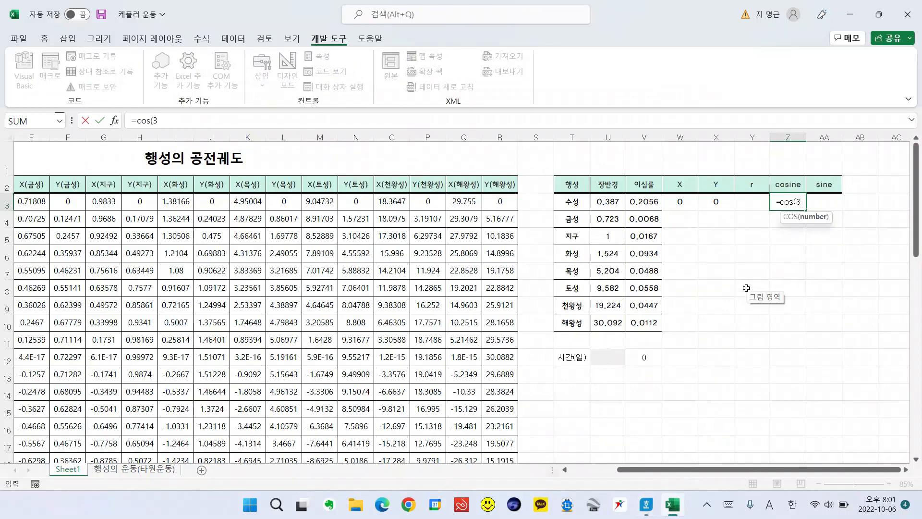
pyautogui.write('60*')
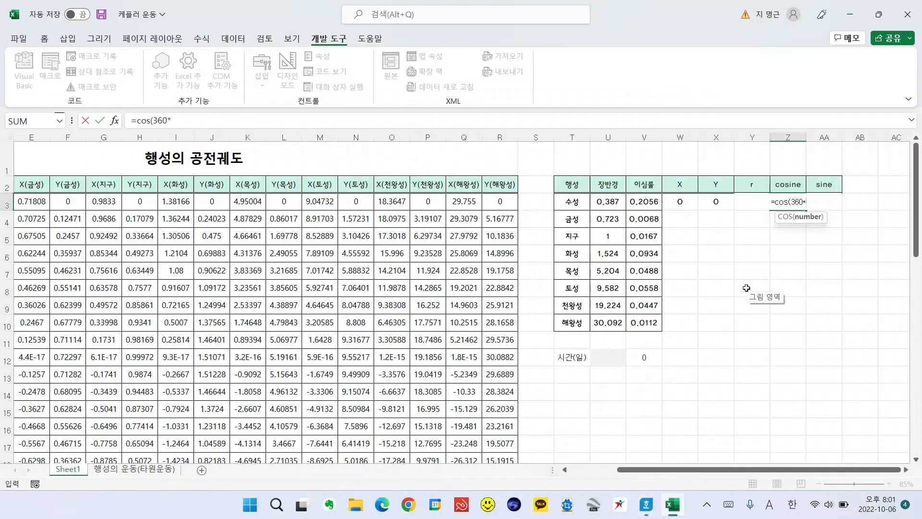
pyautogui.click(646, 356)
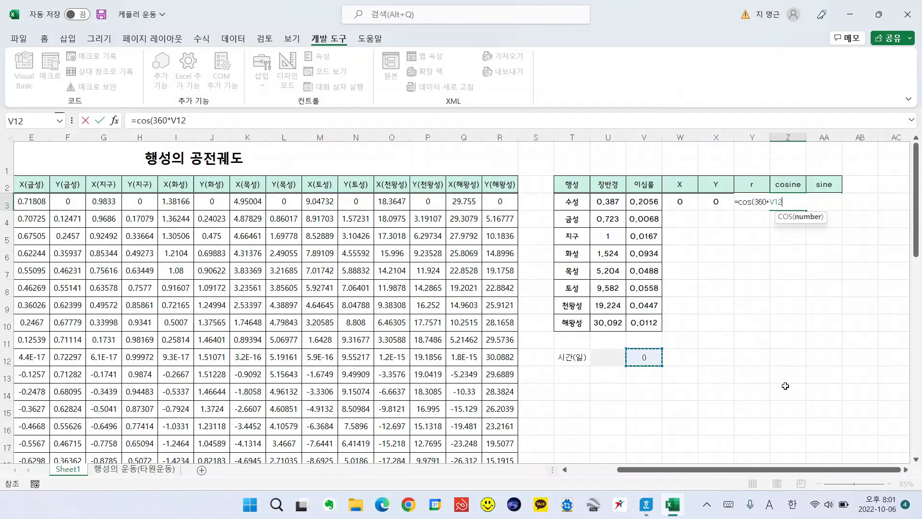
pyautogui.write('/')
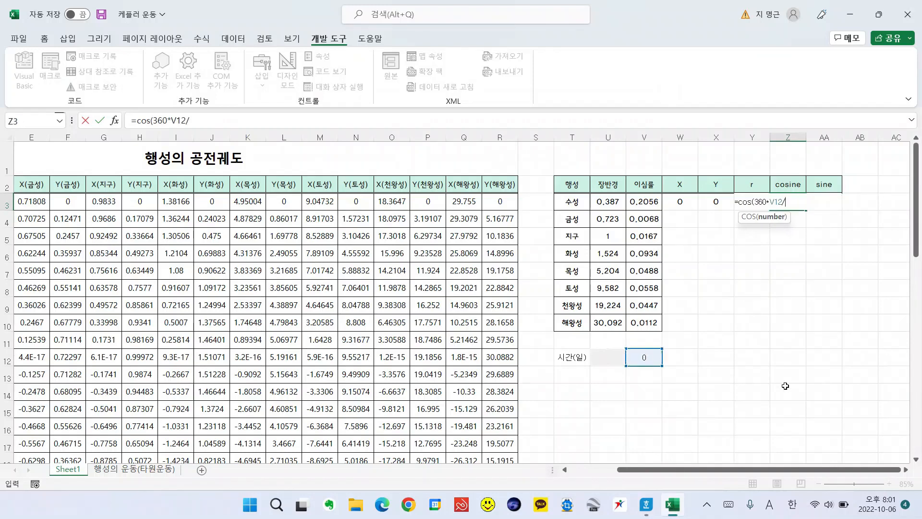
pyautogui.write('365.2422/')
pyautogui.click(611, 203)
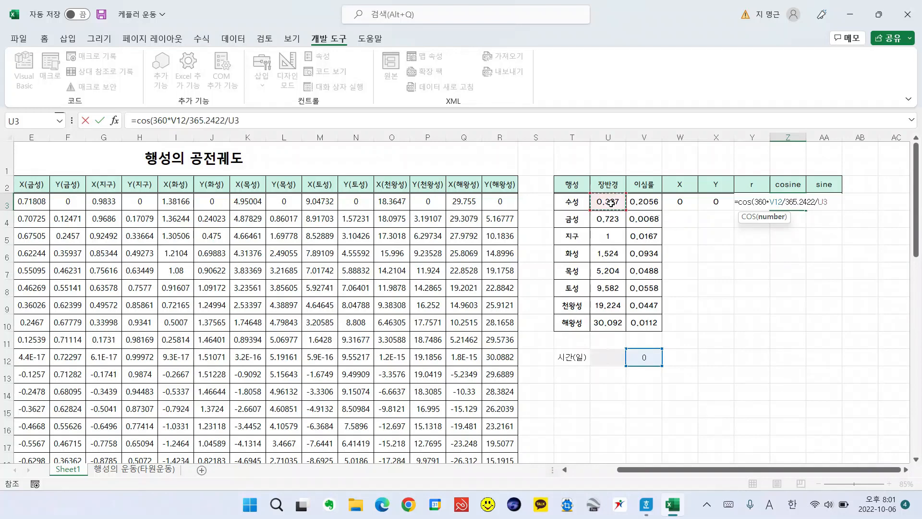
pyautogui.write('^1.5)')
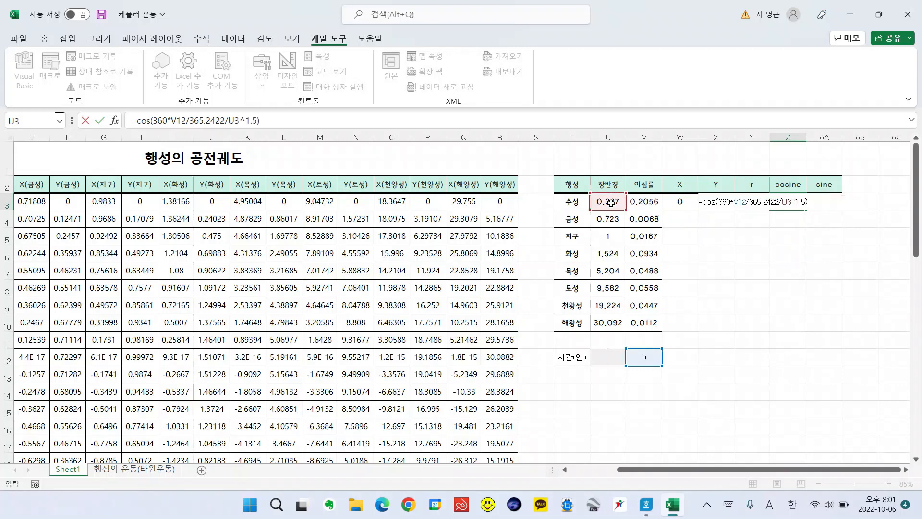
pyautogui.press('Return')
pyautogui.press('Up')
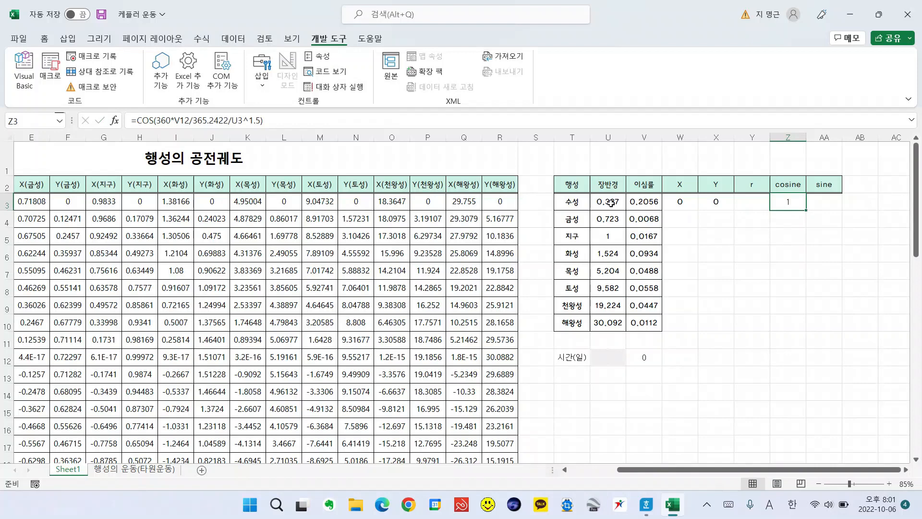
# - Convert the angle in Z3's cosine formula to radians by appending *PI()/180 inside the parentheses
pyautogui.click(259, 122)
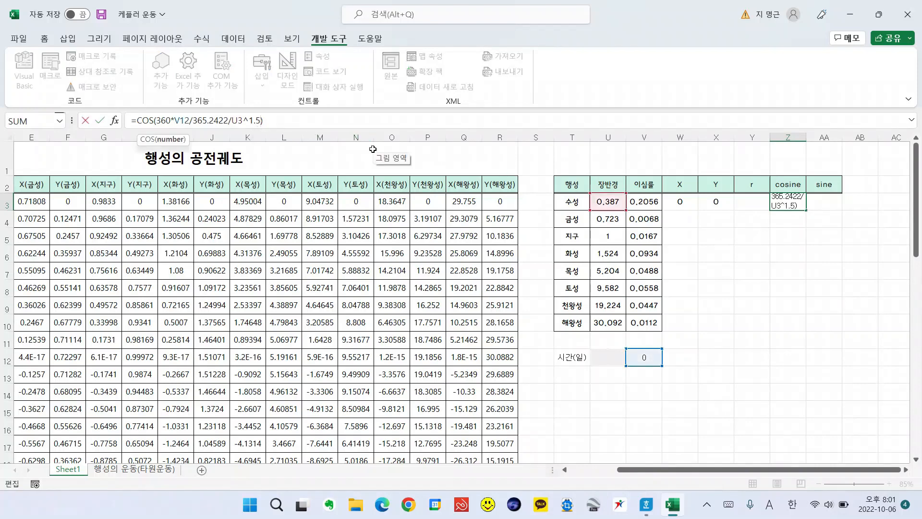
pyautogui.write('*')
pyautogui.write('pi()/')
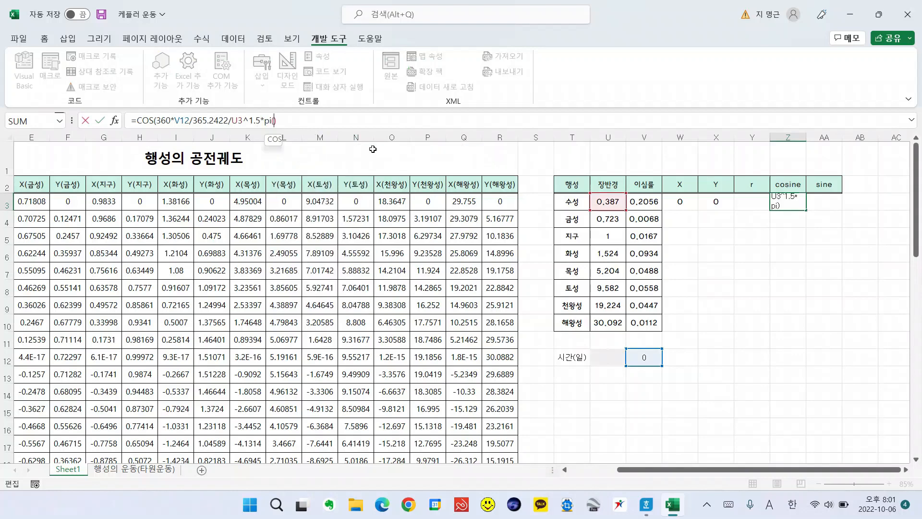
pyautogui.write('180')
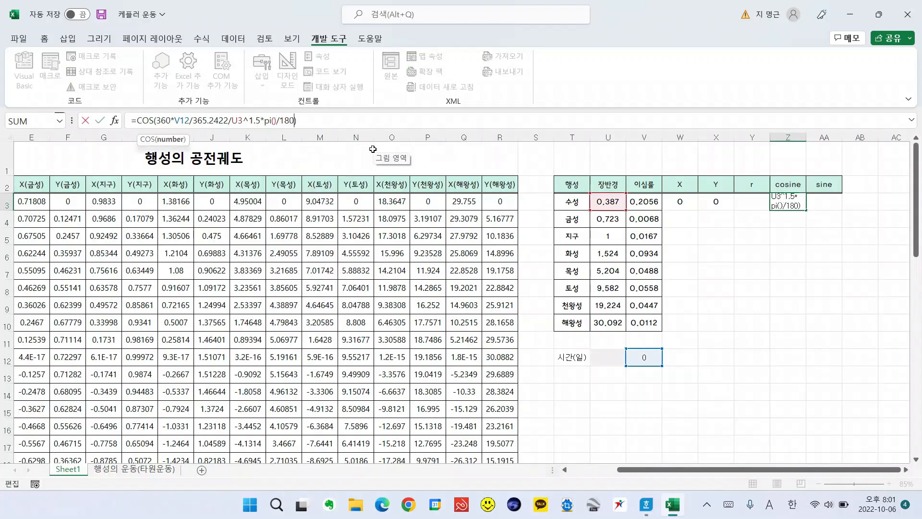
pyautogui.press('Return')
pyautogui.press('Up')
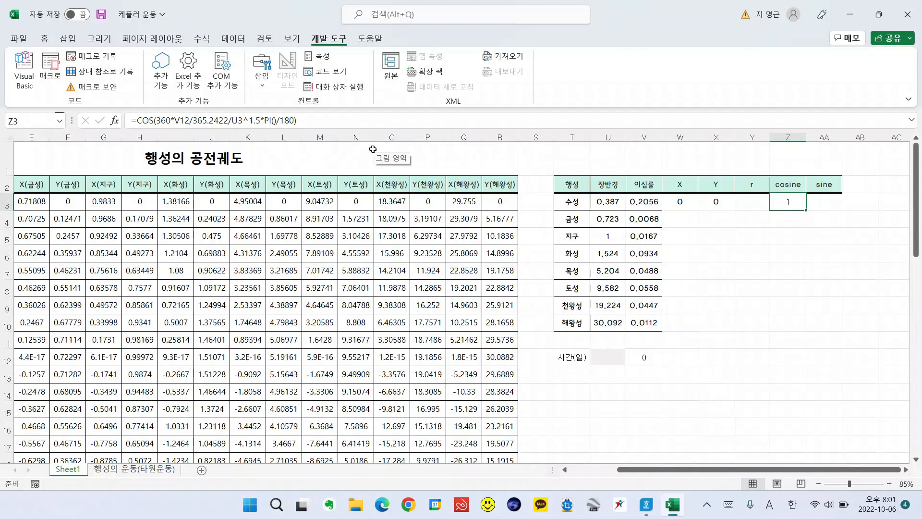
# - Make the time cell reference in Z3's cosine formula absolute as $V$12
pyautogui.click(175, 120)
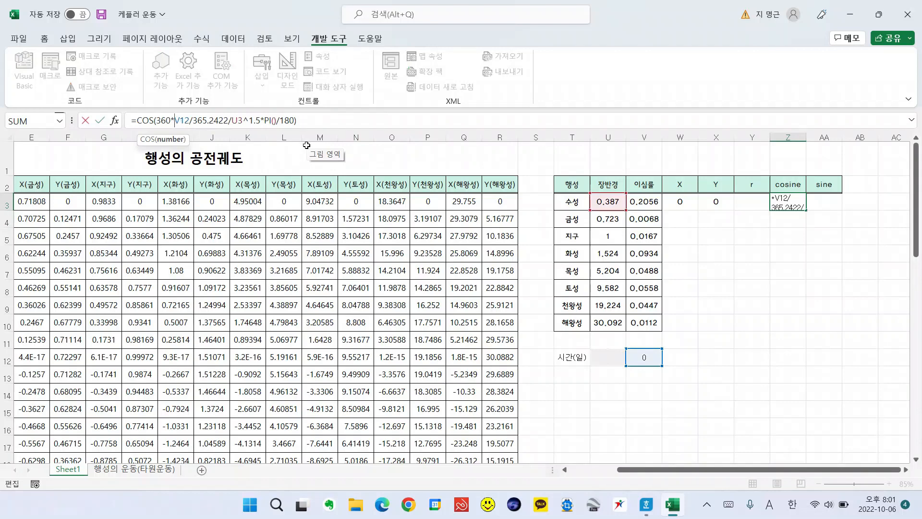
pyautogui.press('F4')
pyautogui.hotkey('ctrl', 'Return')
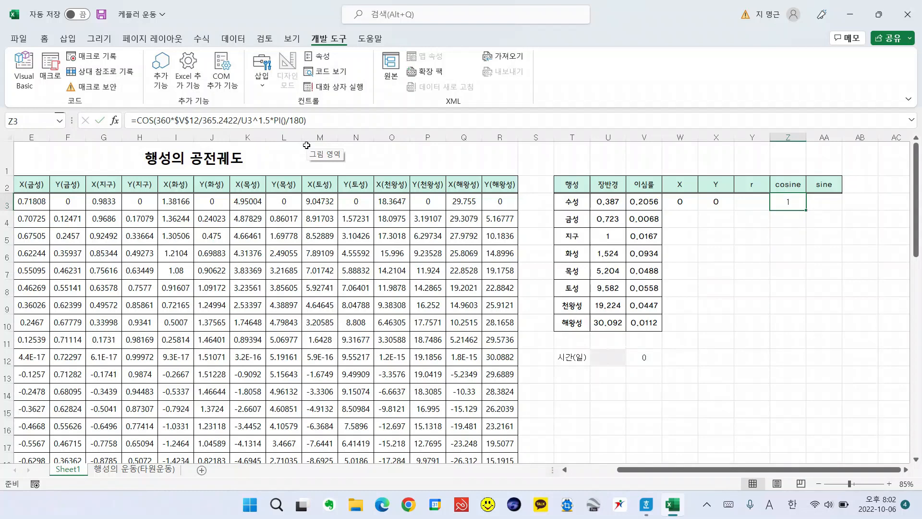
# - Enter =SIN(360*V12/365.2422/U3^1.5) in AA3 for Mercury's sine, consulting the elliptical marker formula in the Hangul document
pyautogui.press('Right')
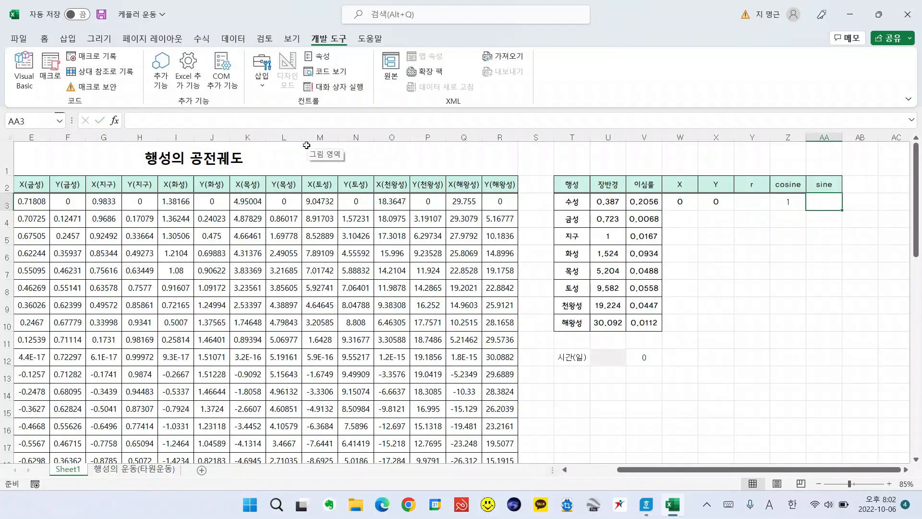
pyautogui.write('=')
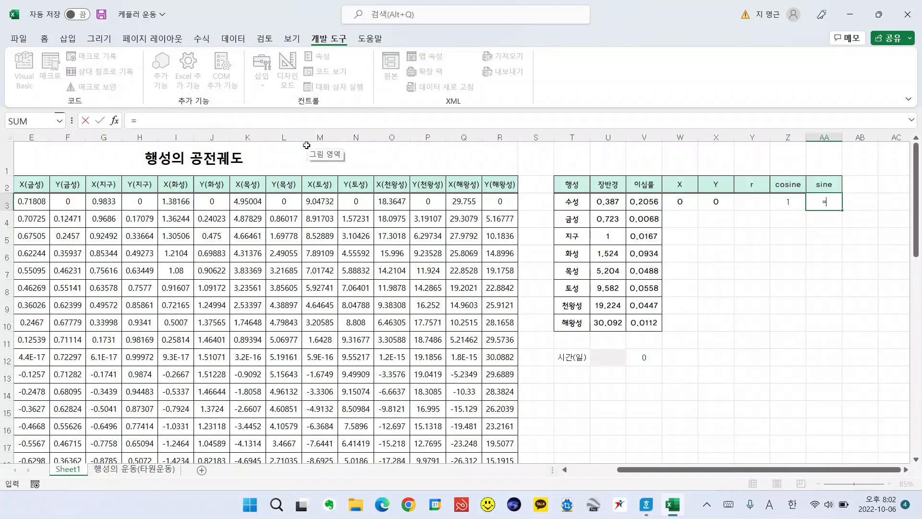
pyautogui.write('sin')
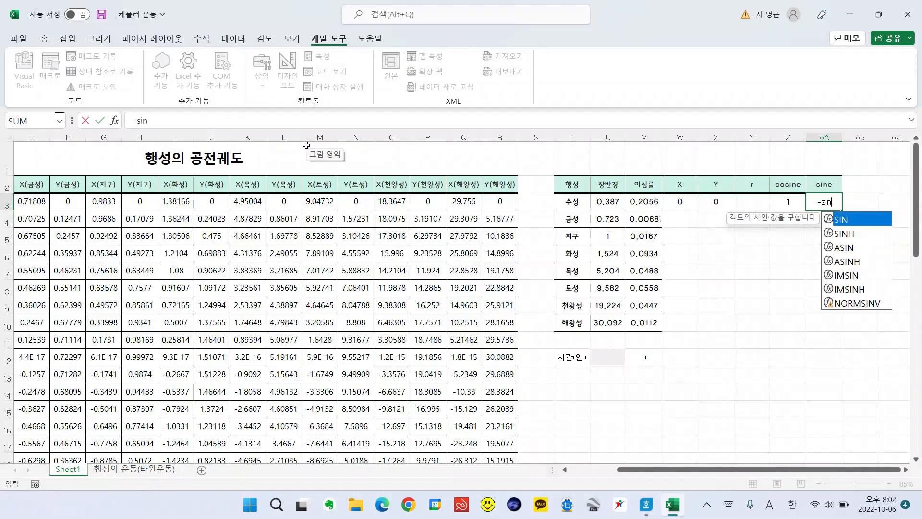
pyautogui.write('(')
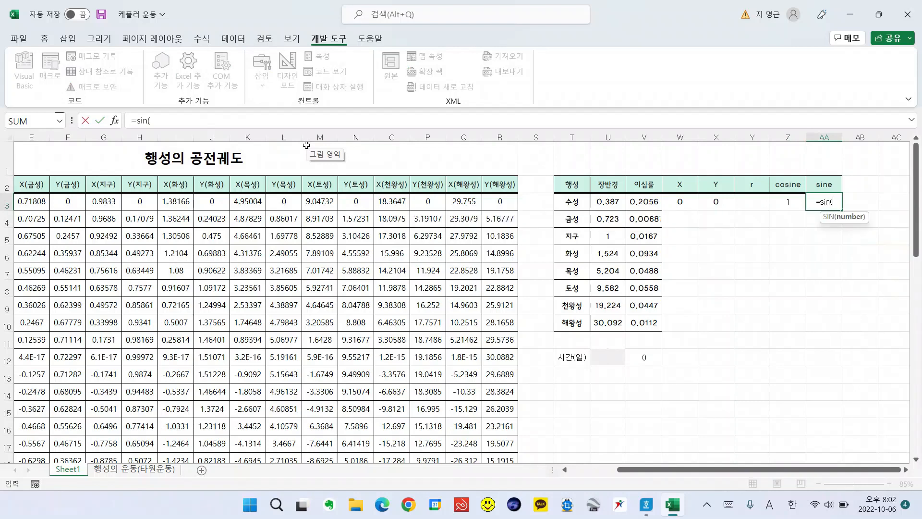
pyautogui.write('360*')
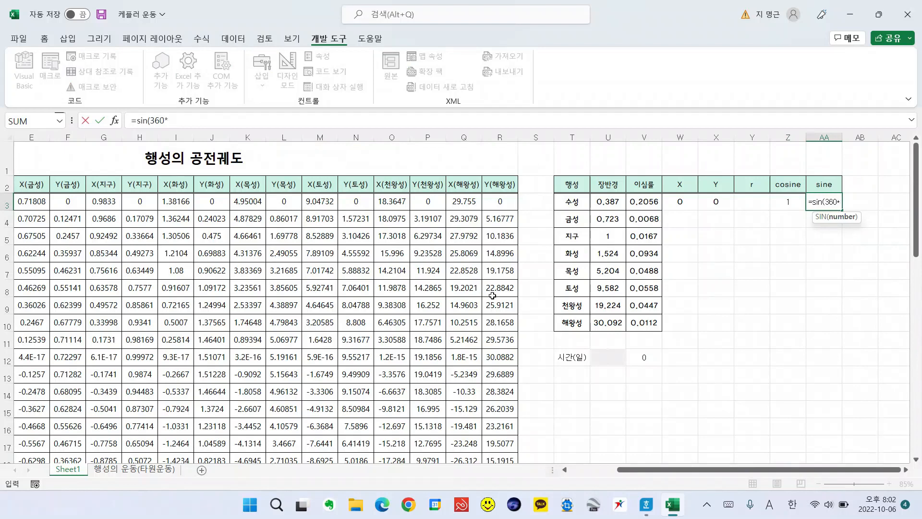
pyautogui.click(636, 359)
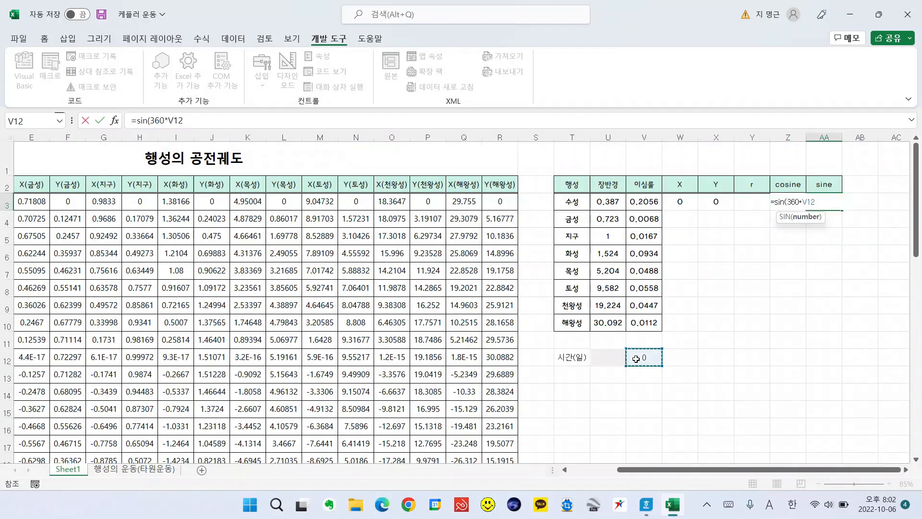
pyautogui.write('/365')
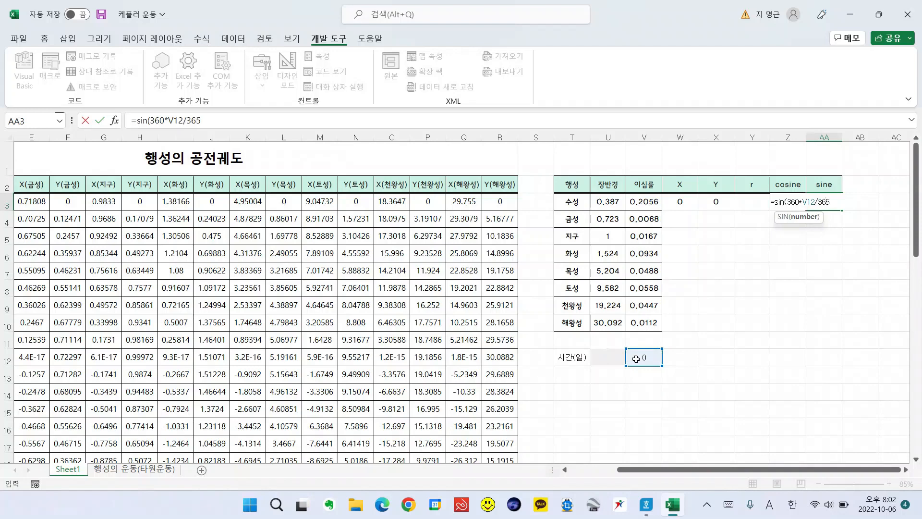
pyautogui.write('.2422/')
pyautogui.click(646, 505)
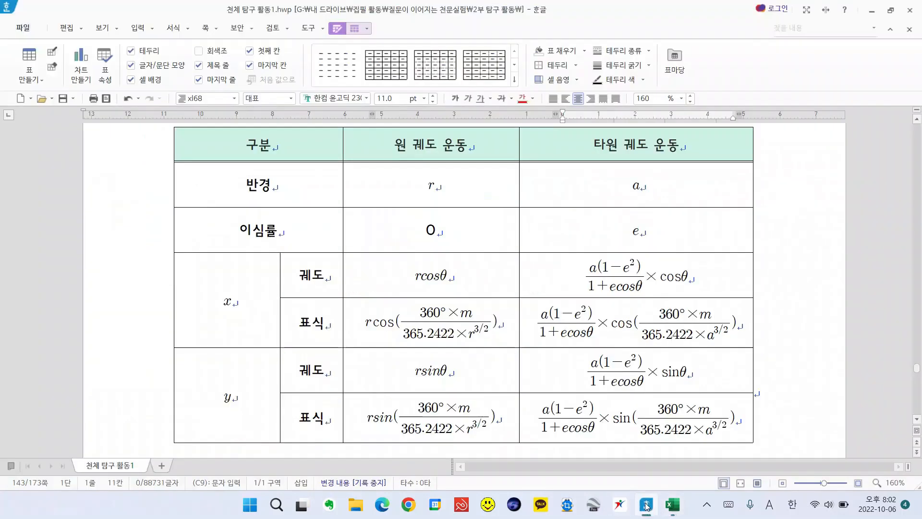
pyautogui.click(672, 505)
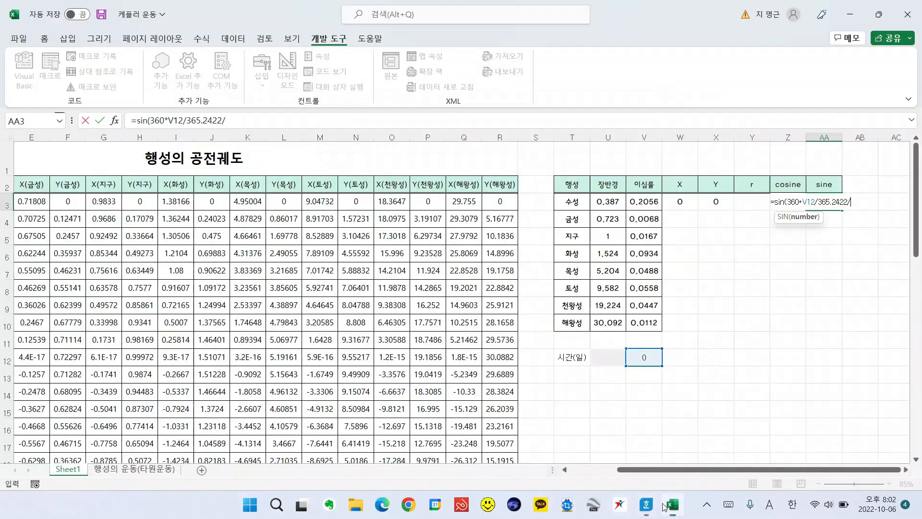
pyautogui.click(610, 205)
pyautogui.write('^')
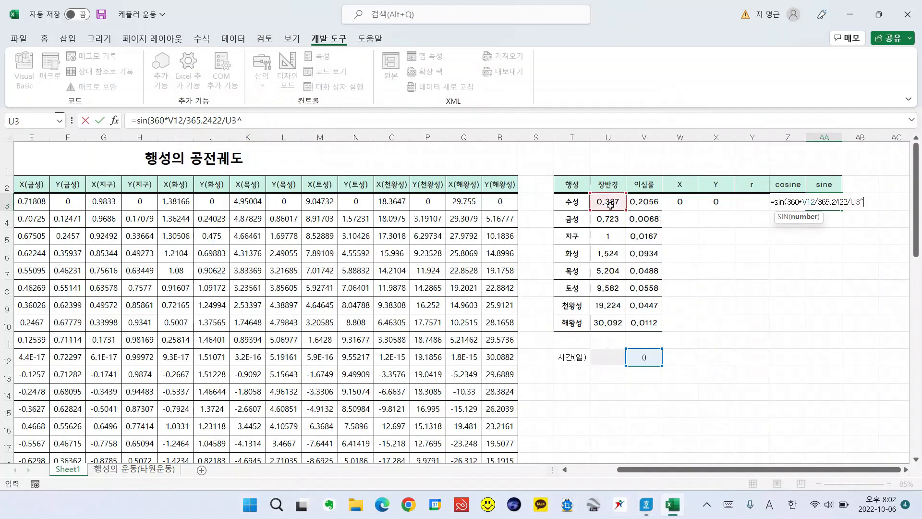
pyautogui.write('1.5)')
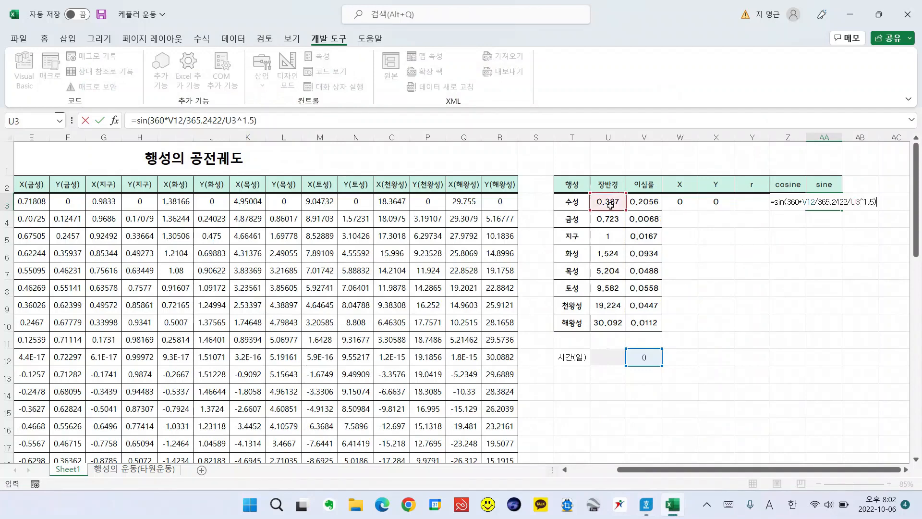
pyautogui.press('Return')
pyautogui.press('Up')
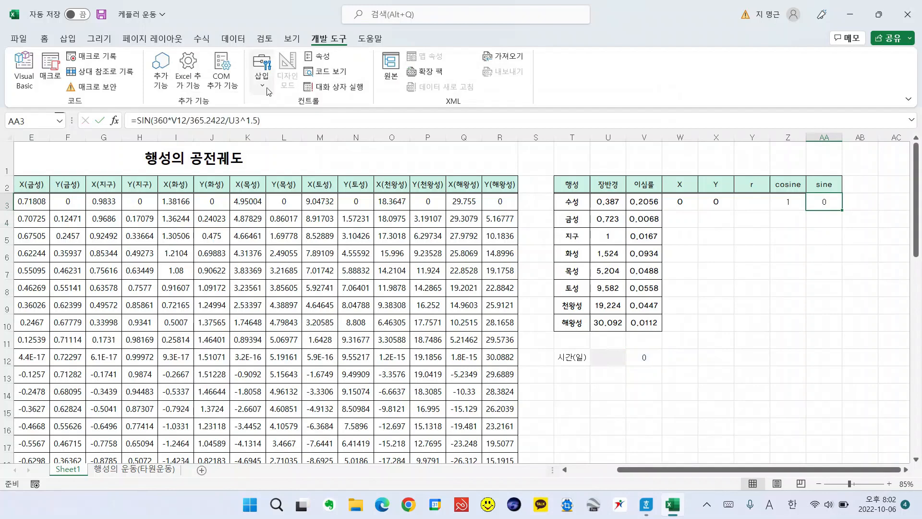
# - Make the time reference absolute as $V$12 in AA3's sine formula and convert its angle to radians with *PI()/180
pyautogui.click(173, 119)
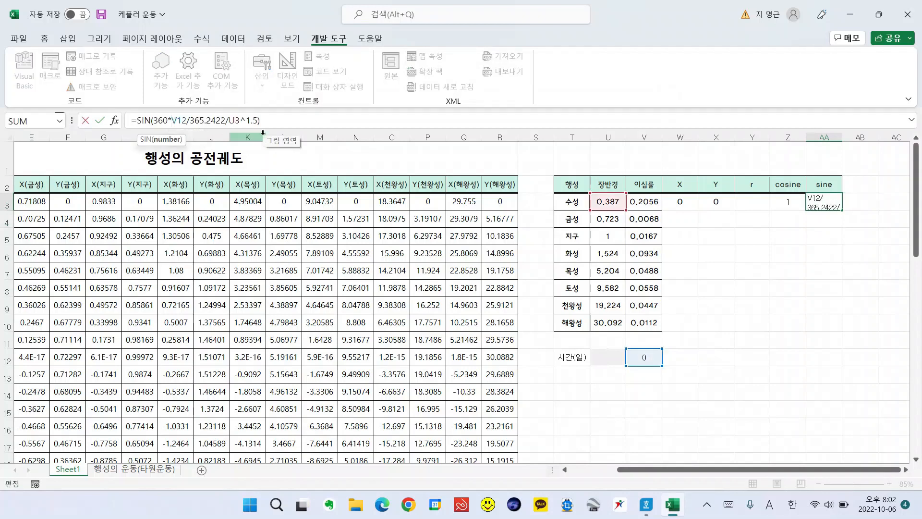
pyautogui.press('F4')
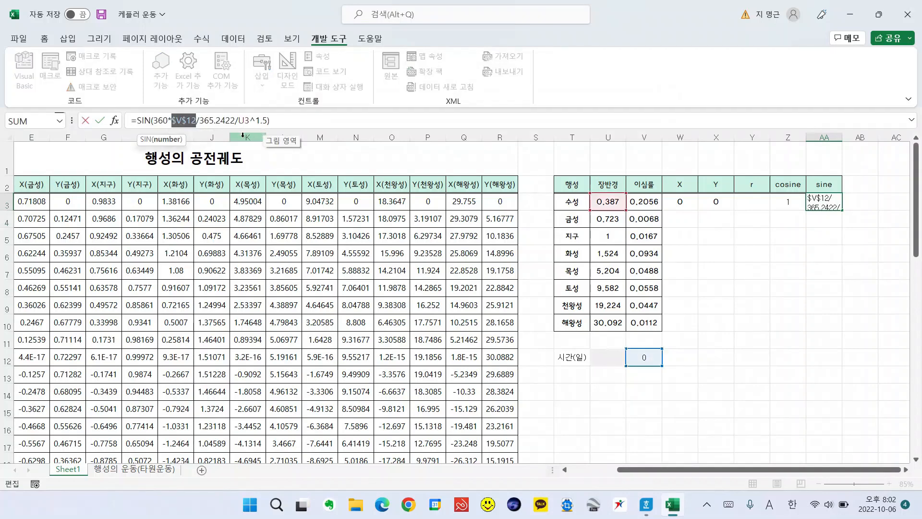
pyautogui.click(269, 120)
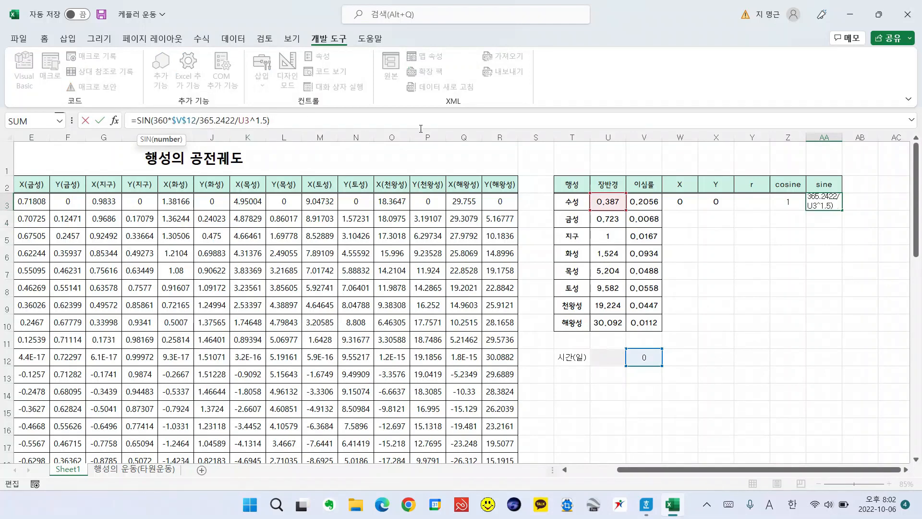
pyautogui.write('*pi()')
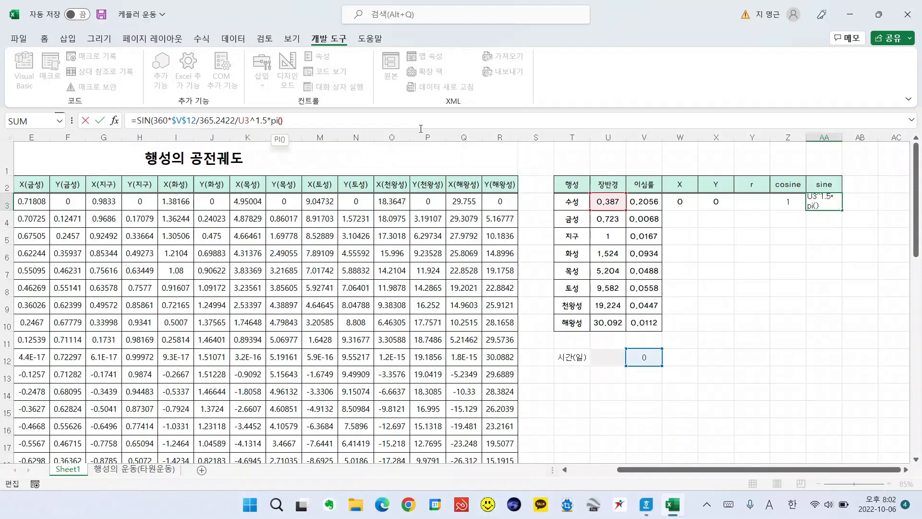
pyautogui.write('/180')
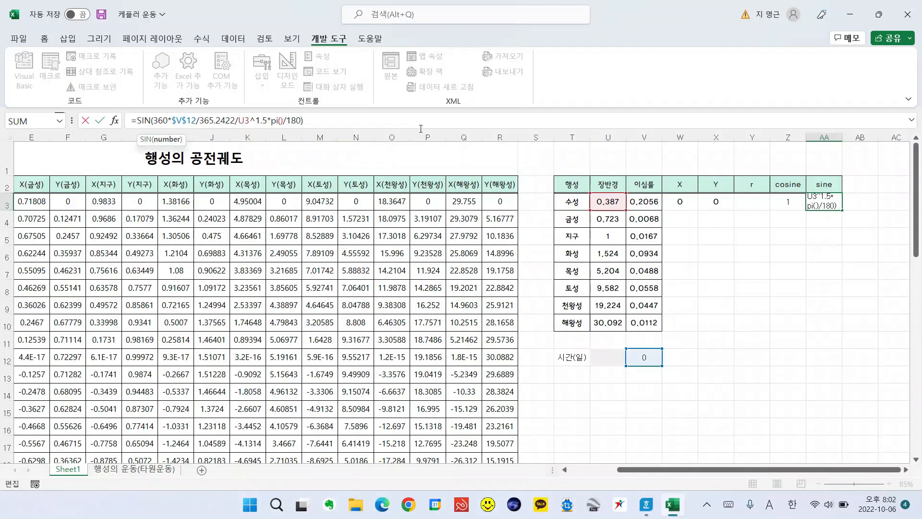
pyautogui.press('Return')
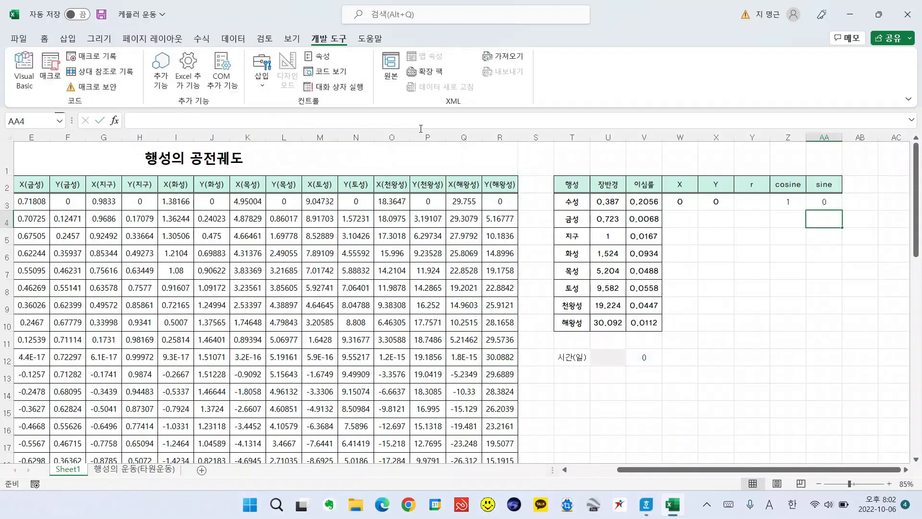
# - Consult the elliptical orbit marker formula for the distance term in the Hangul document's formula table
pyautogui.click(742, 200)
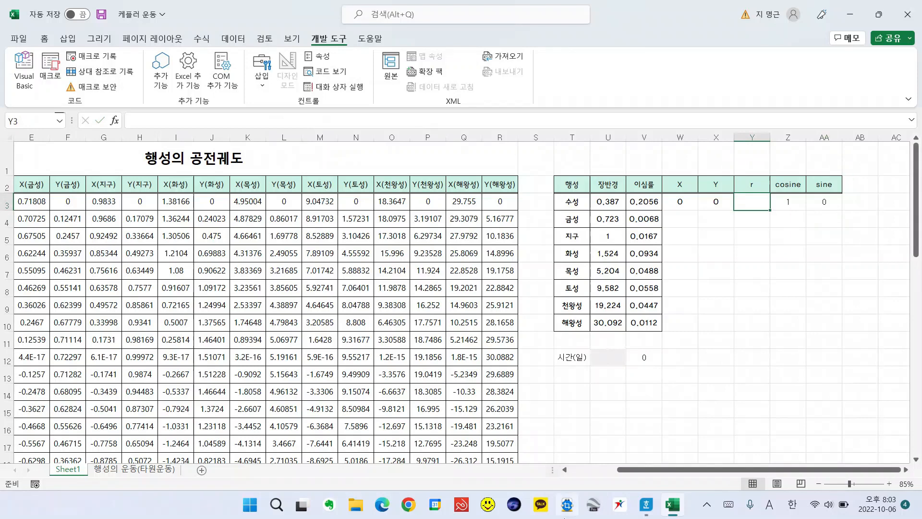
pyautogui.click(639, 509)
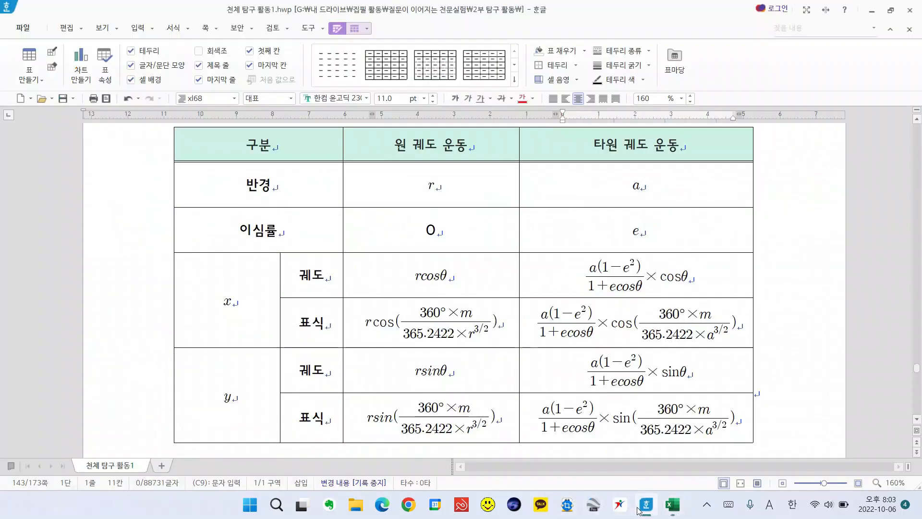
pyautogui.click(639, 510)
pyautogui.click(640, 512)
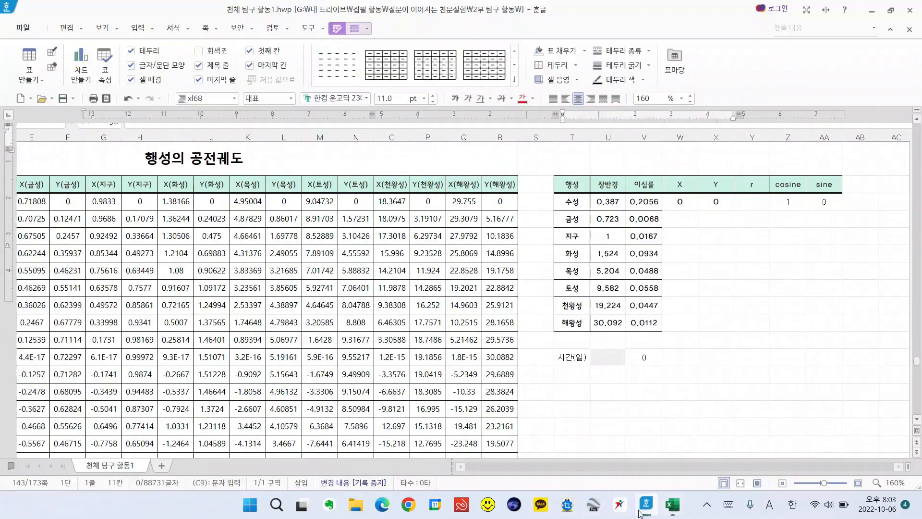
pyautogui.scroll(-20, 621, 450)
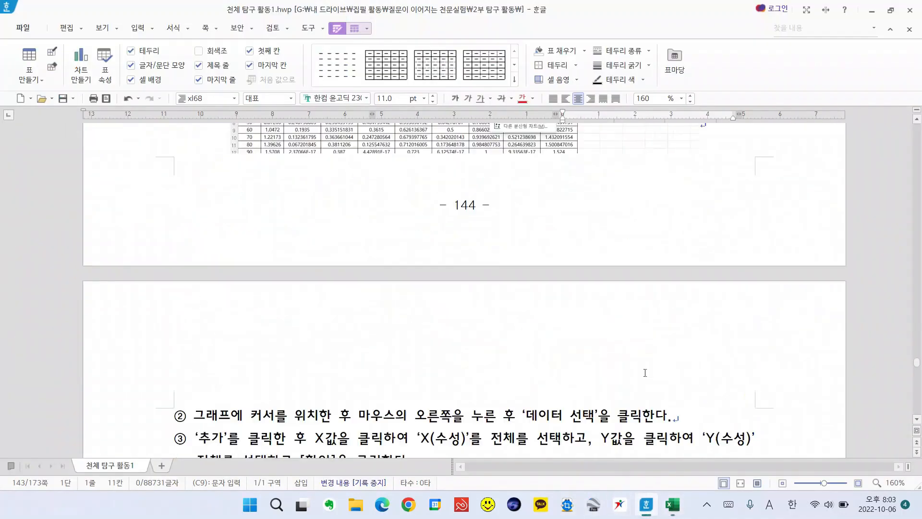
pyautogui.scroll(-20, 643, 389)
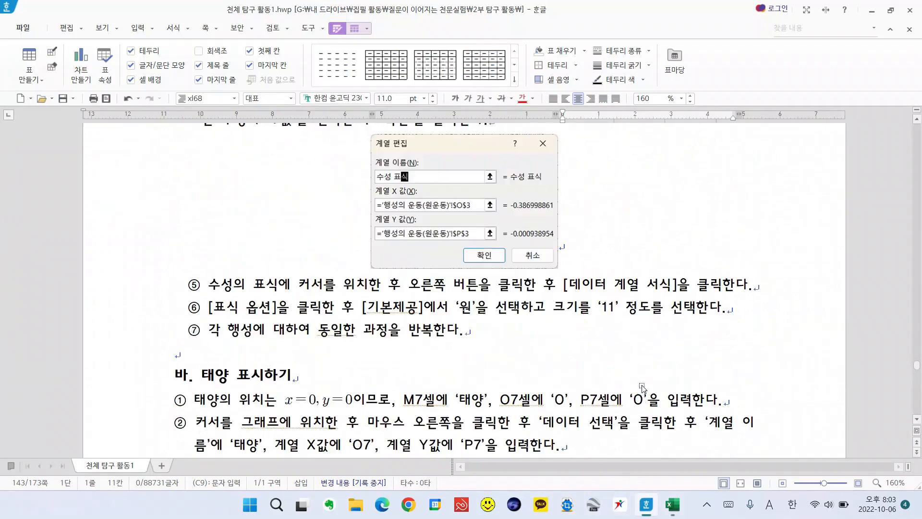
pyautogui.scroll(-20, 643, 388)
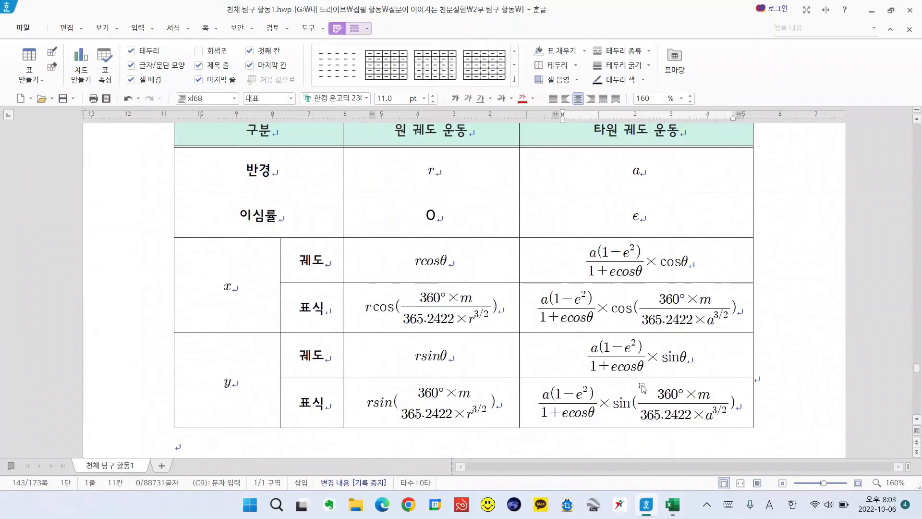
# - Back in Excel, enter =U3*(1-V3^2)/(1+V3*Z3) in Y3 as Mercury's distance r
pyautogui.click(672, 504)
pyautogui.click(738, 201)
pyautogui.write('=')
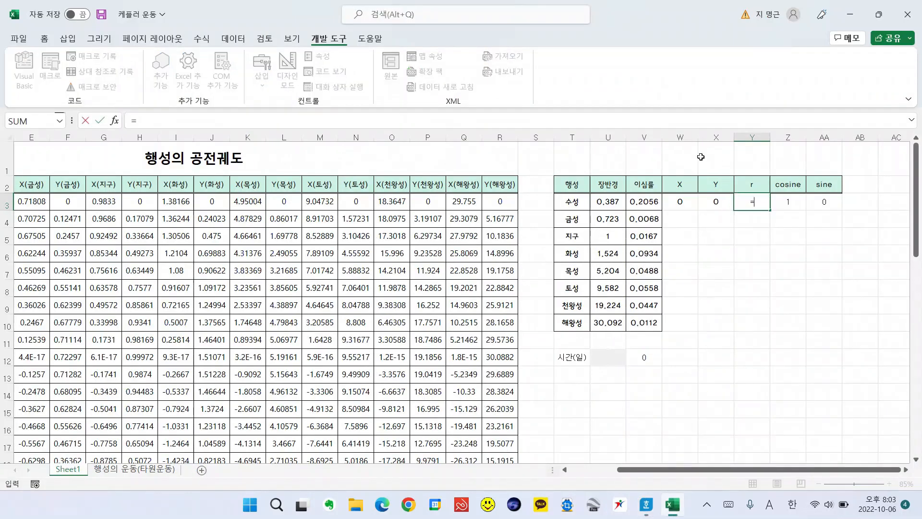
pyautogui.click(600, 198)
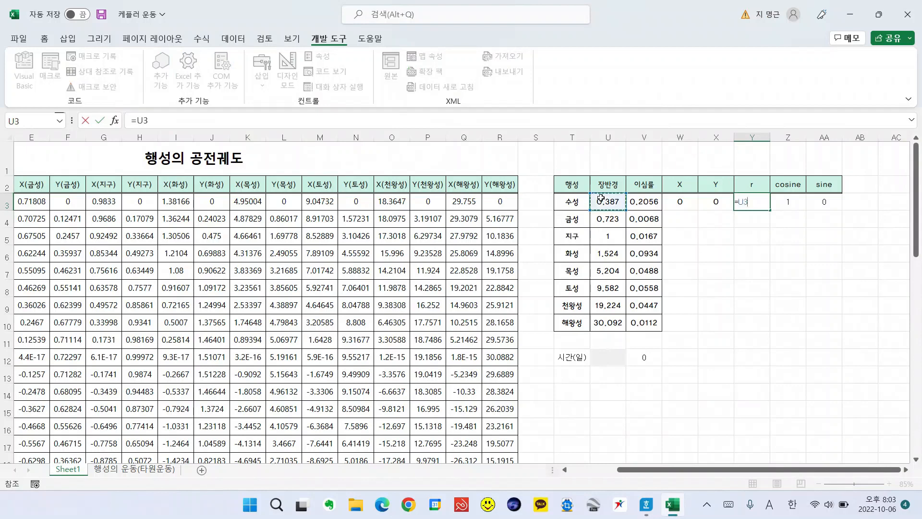
pyautogui.write('*(1-')
pyautogui.click(642, 202)
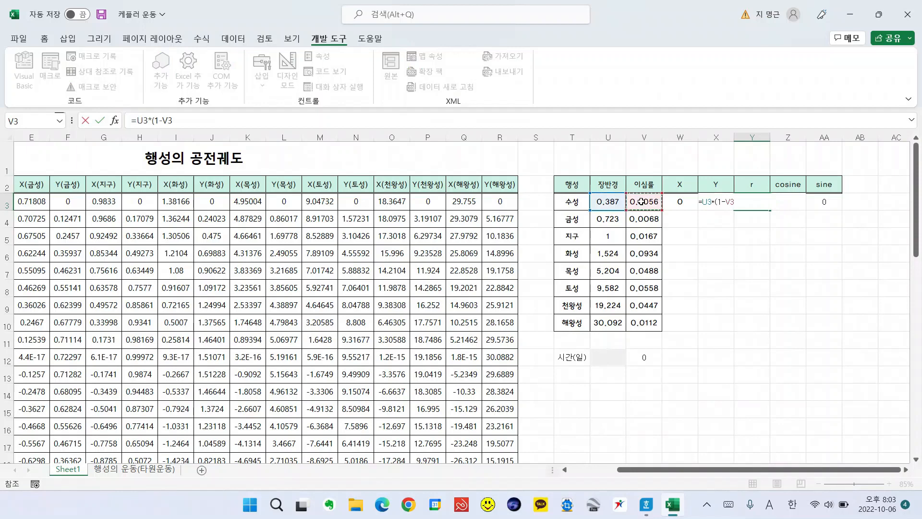
pyautogui.write('^2)/(')
pyautogui.click(750, 202)
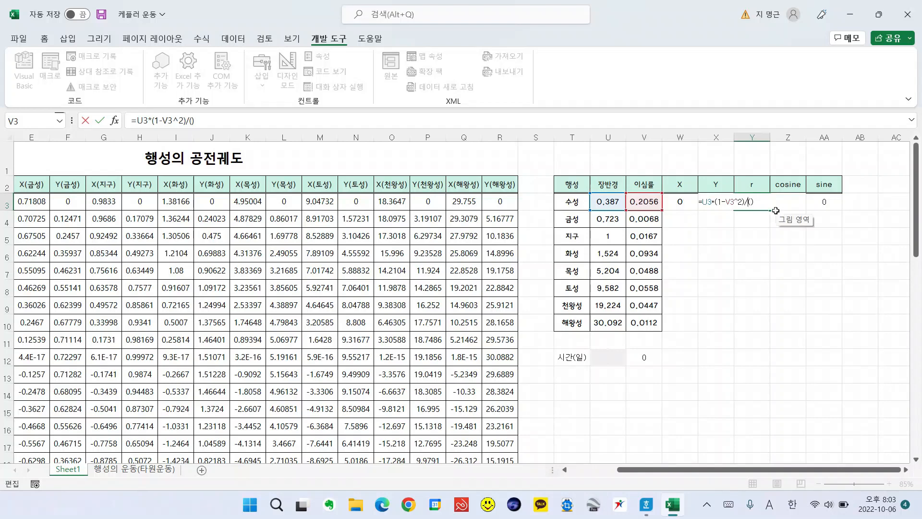
pyautogui.write('1+')
pyautogui.click(651, 204)
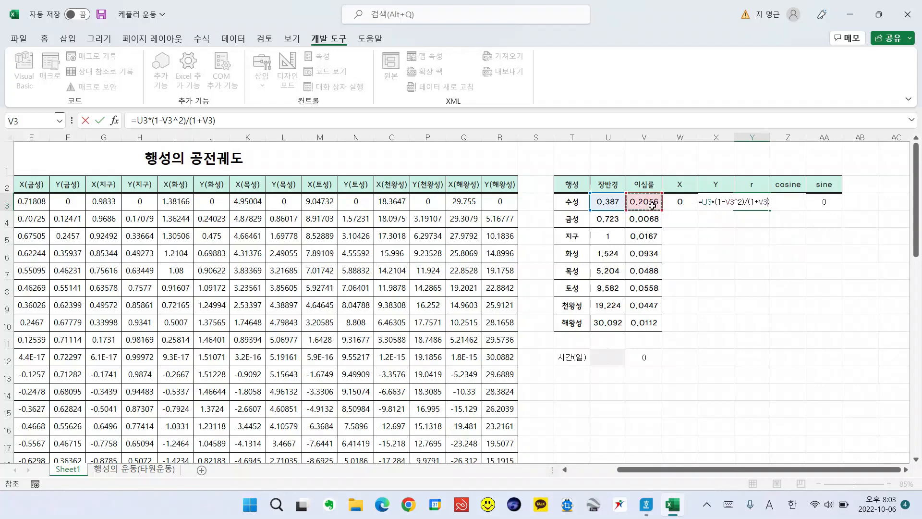
pyautogui.write('*')
pyautogui.write('z3')
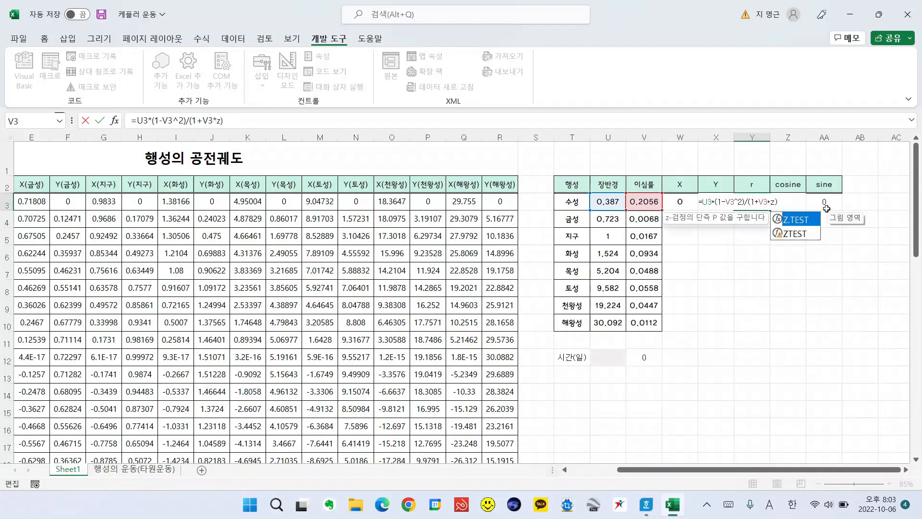
pyautogui.press('Return')
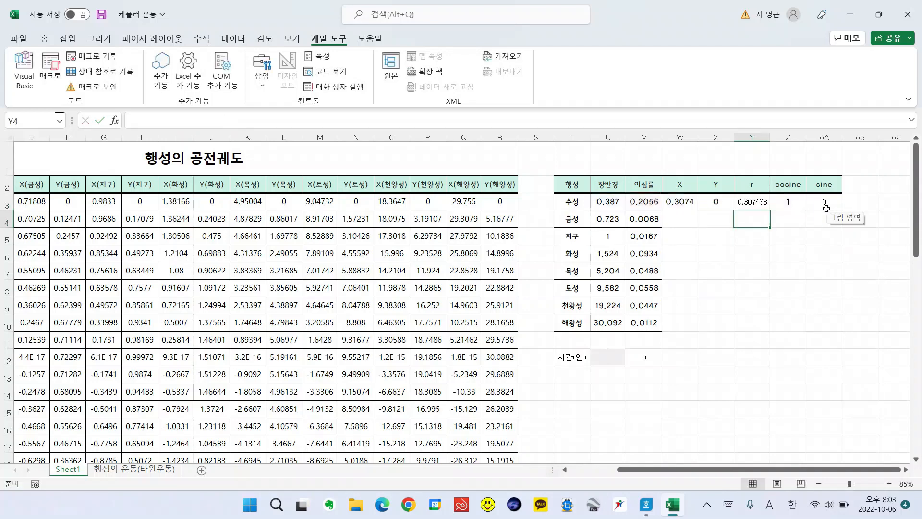
# - Fill Mercury's formulas in W3:AA3 down to row 10 for the remaining planets, checking the r, cosine and sine formulas in rows 3 and 4
pyautogui.press('Up')
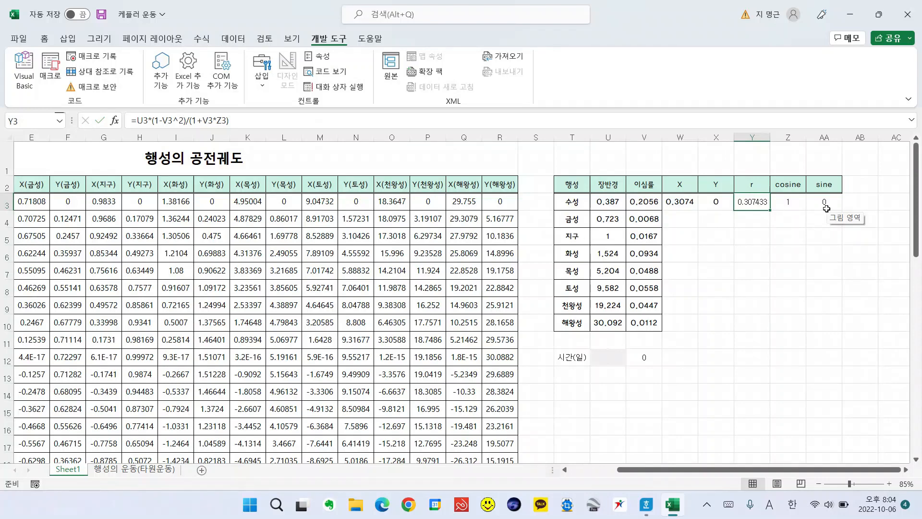
pyautogui.press('Right')
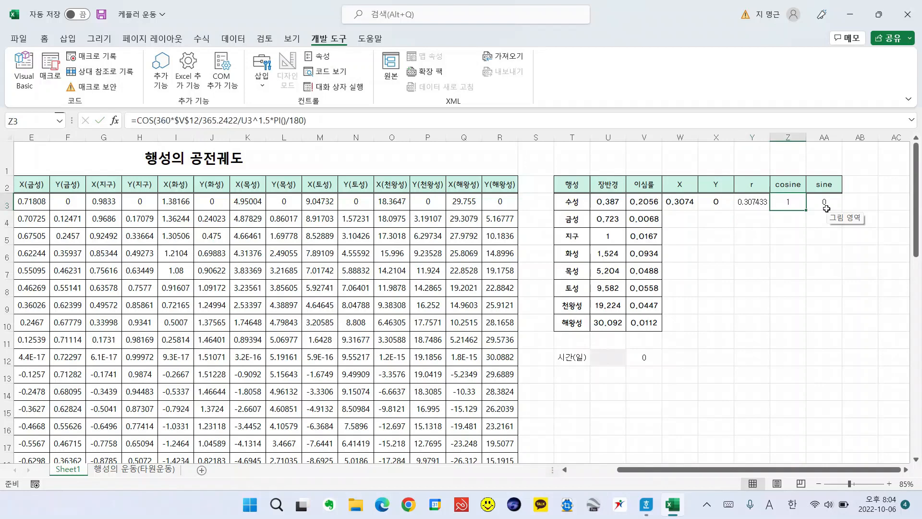
pyautogui.press('Right')
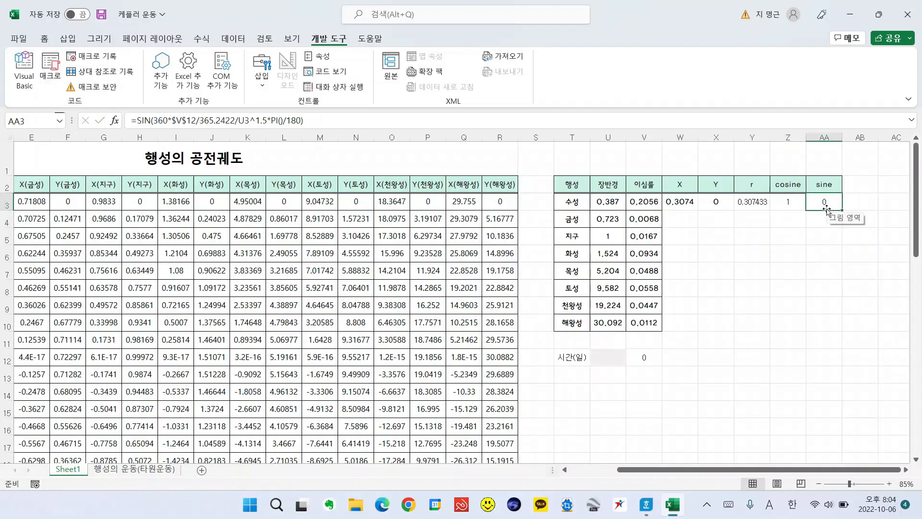
pyautogui.click(763, 257)
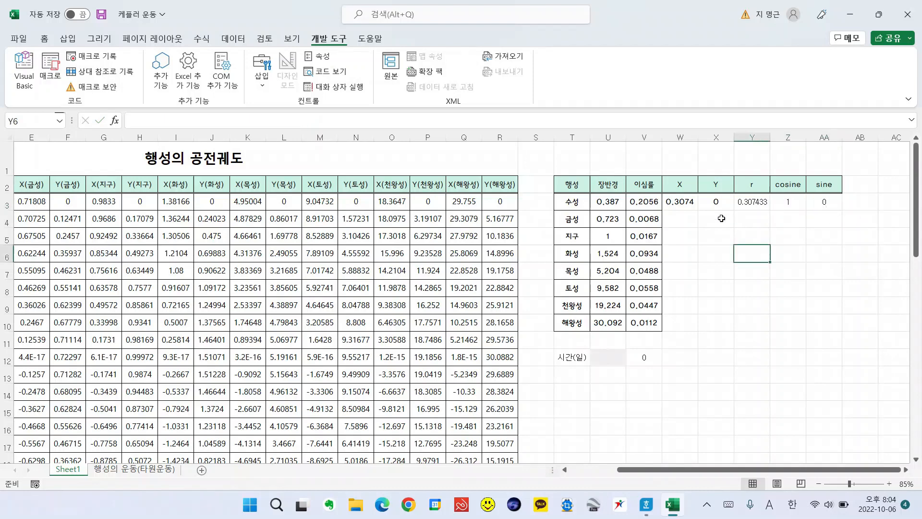
pyautogui.moveTo(699, 205); pyautogui.dragTo(827, 203)
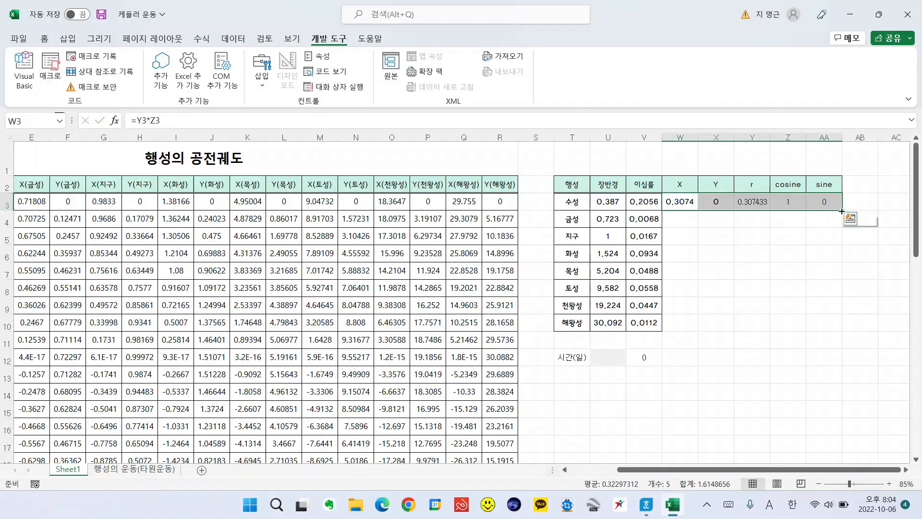
pyautogui.doubleClick(840, 210)
pyautogui.click(758, 285)
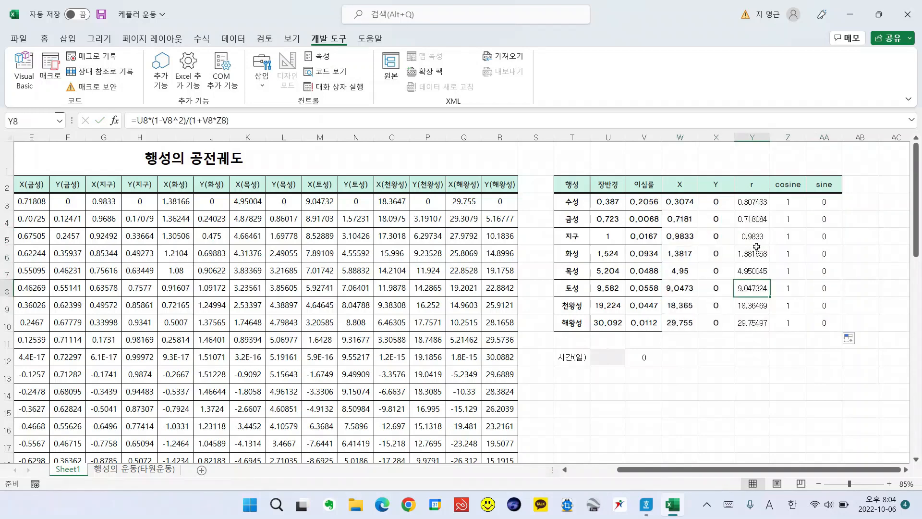
pyautogui.click(757, 221)
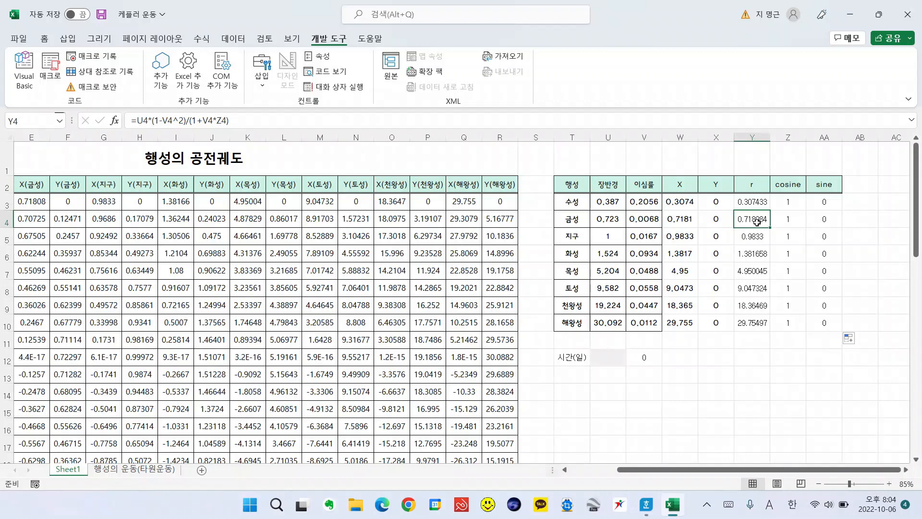
pyautogui.press('Right')
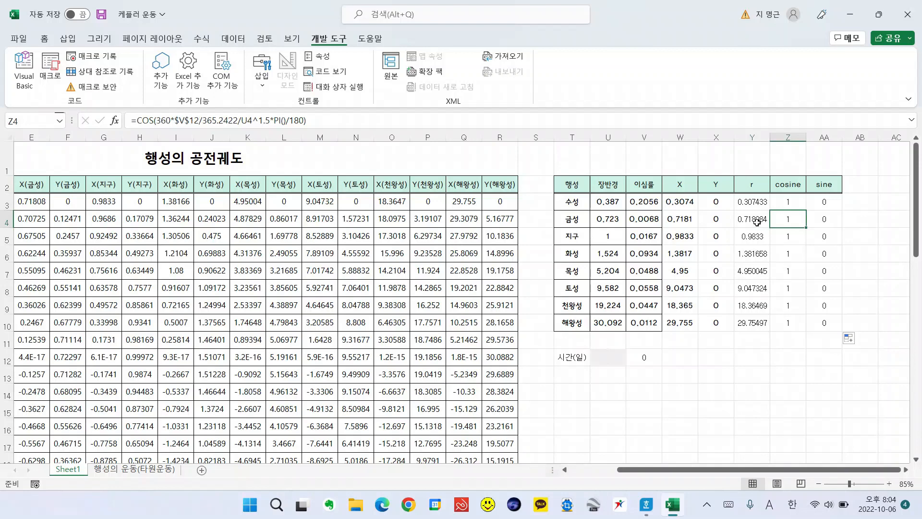
pyautogui.press('Right')
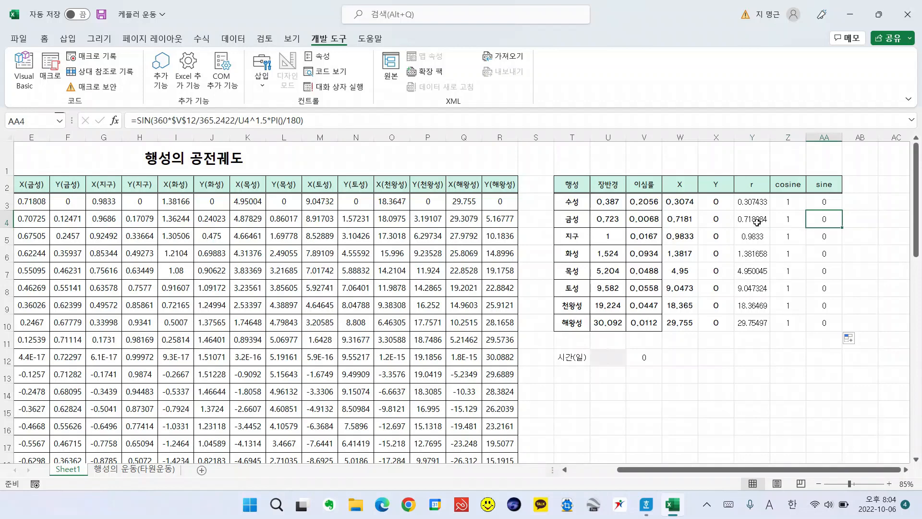
# - Copy the cell format of V5 onto the X, Y, r, cosine and sine values through row 10 with Format Painter
pyautogui.click(646, 238)
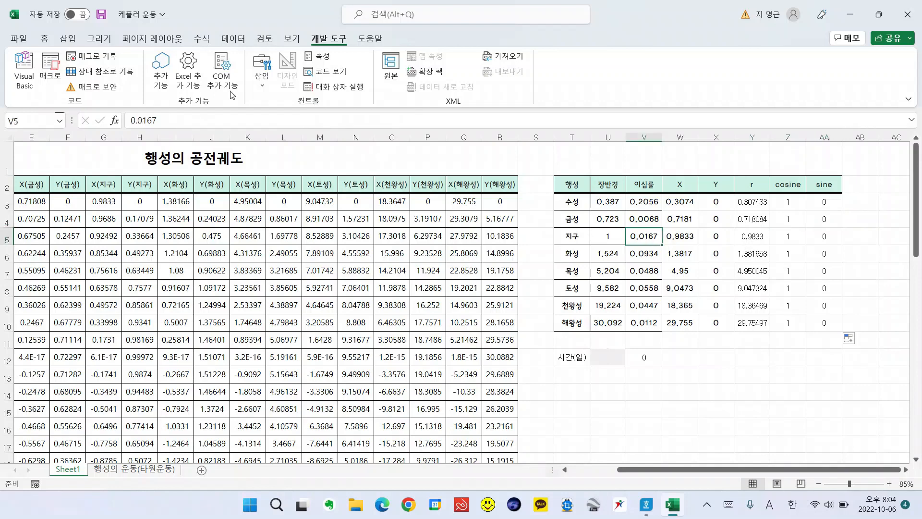
pyautogui.click(43, 39)
pyautogui.click(103, 86)
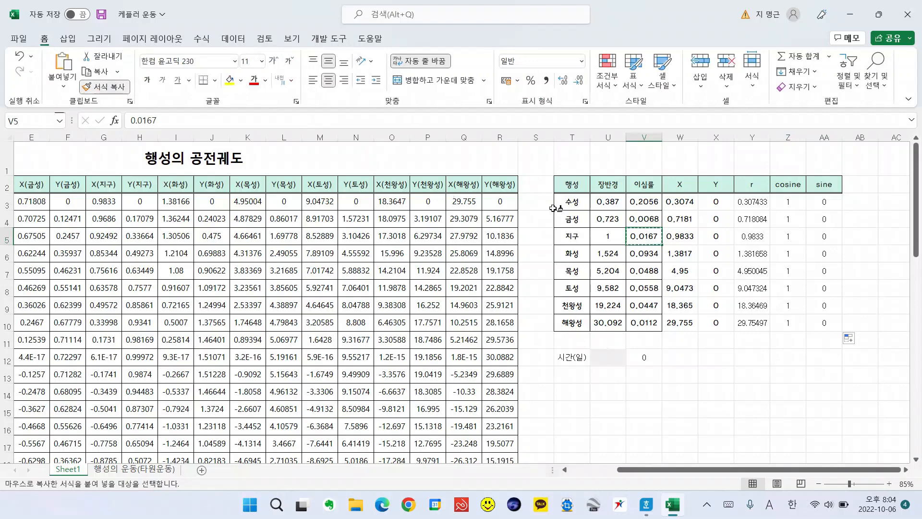
pyautogui.moveTo(644, 202)
pyautogui.mouseDown()
pyautogui.moveTo(646, 220)
pyautogui.moveTo(824, 321)
pyautogui.mouseUp()
pyautogui.click(857, 312)
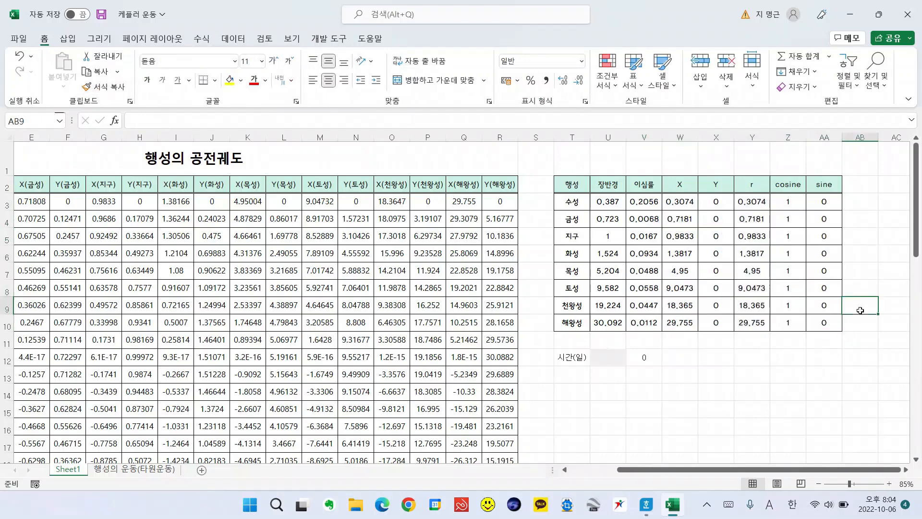
# - Insert an empty markers-only scatter chart from the blank cell T14, below the time row
pyautogui.click(730, 374)
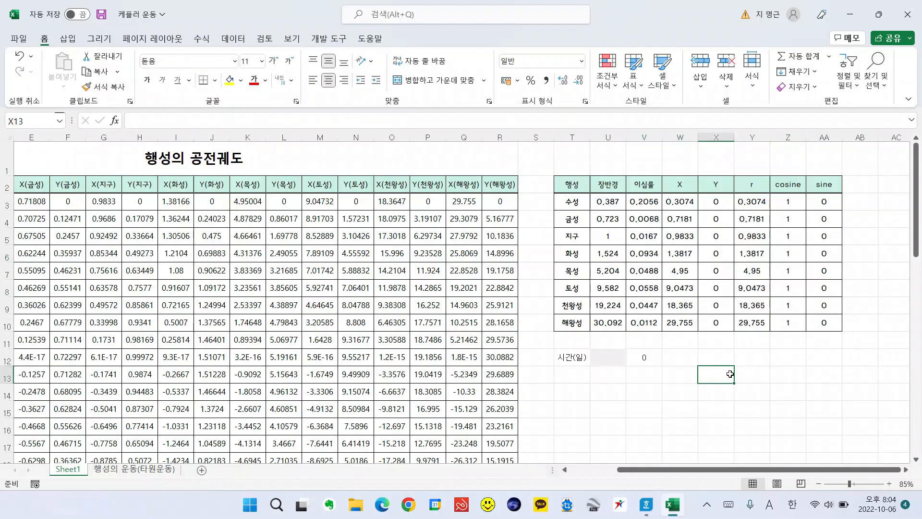
pyautogui.click(585, 395)
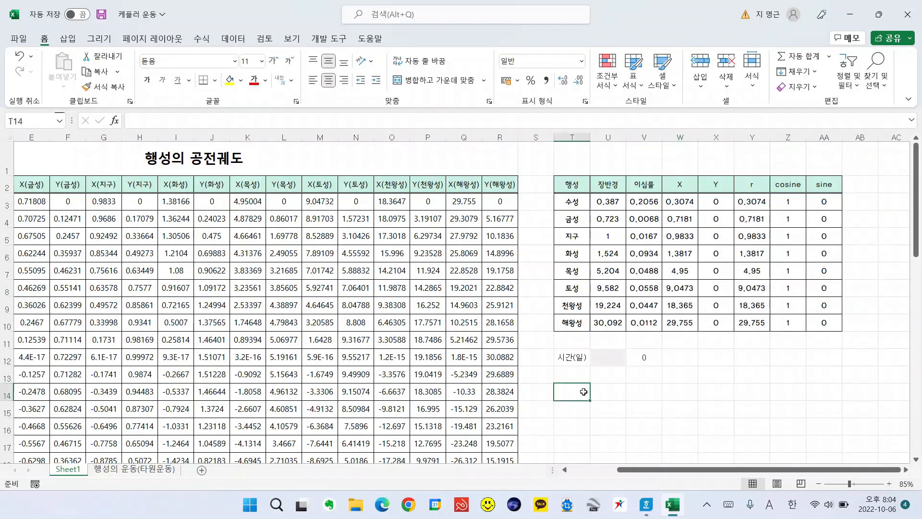
pyautogui.click(68, 39)
pyautogui.click(432, 87)
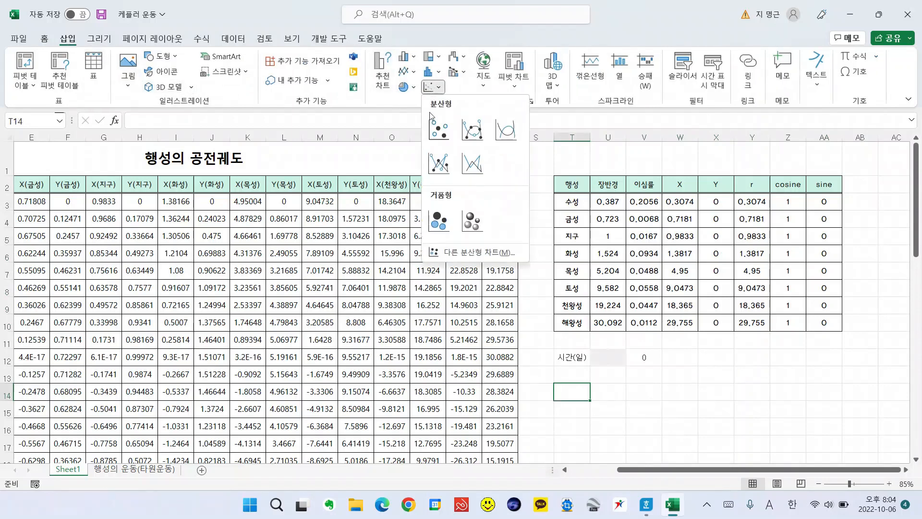
pyautogui.click(439, 128)
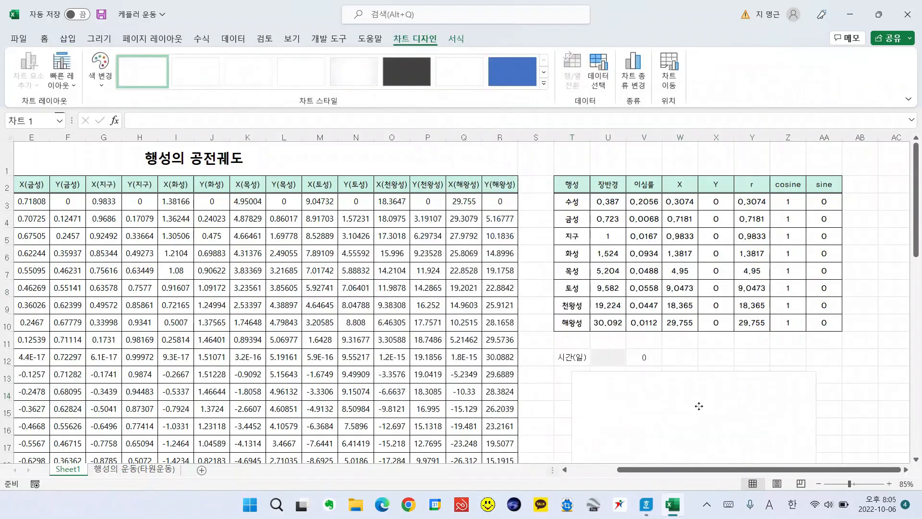
# - Move the empty chart directly below the time row and enlarge it to span about columns S to AB and rows 13 to 24
pyautogui.moveTo(698, 406); pyautogui.dragTo(671, 404)
pyautogui.scroll(-3, 795, 395)
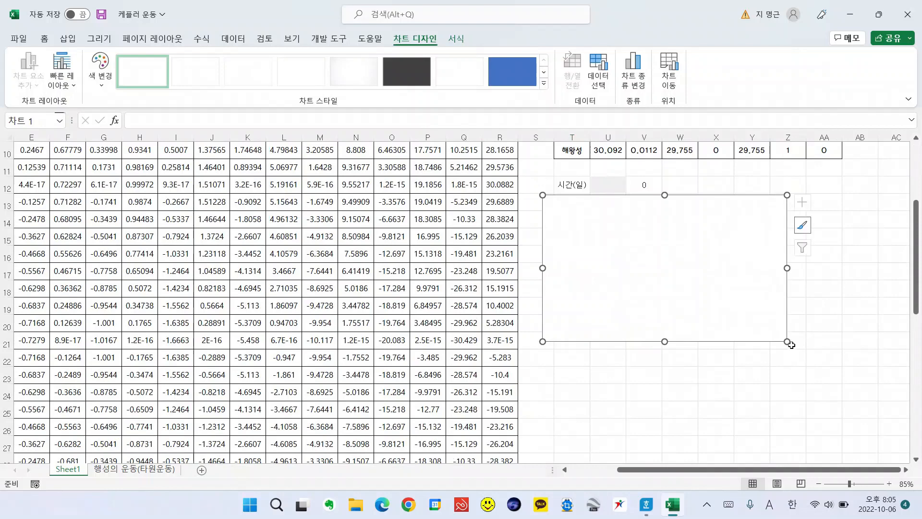
pyautogui.moveTo(787, 341); pyautogui.dragTo(866, 388)
pyautogui.click(491, 332)
pyautogui.click(721, 280)
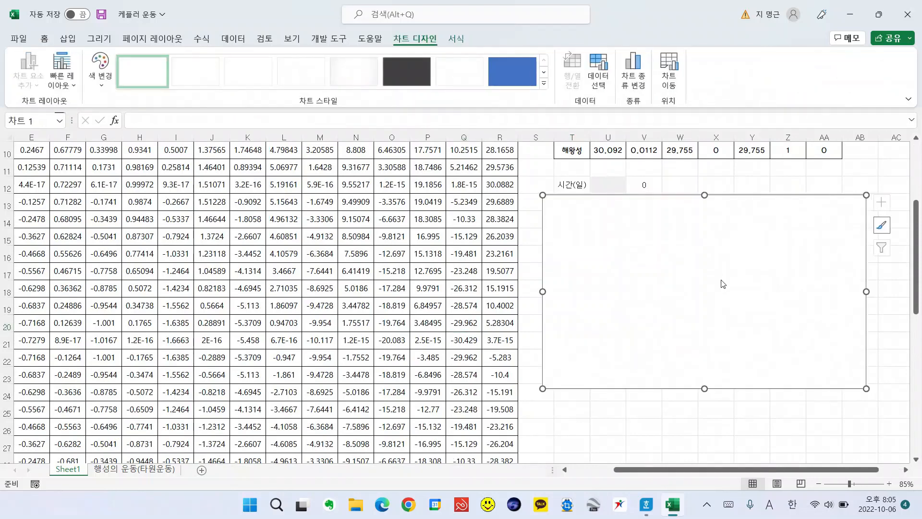
# - Add a data series named 수성 to the empty chart's data source
pyautogui.rightClick(720, 284)
pyautogui.click(756, 299)
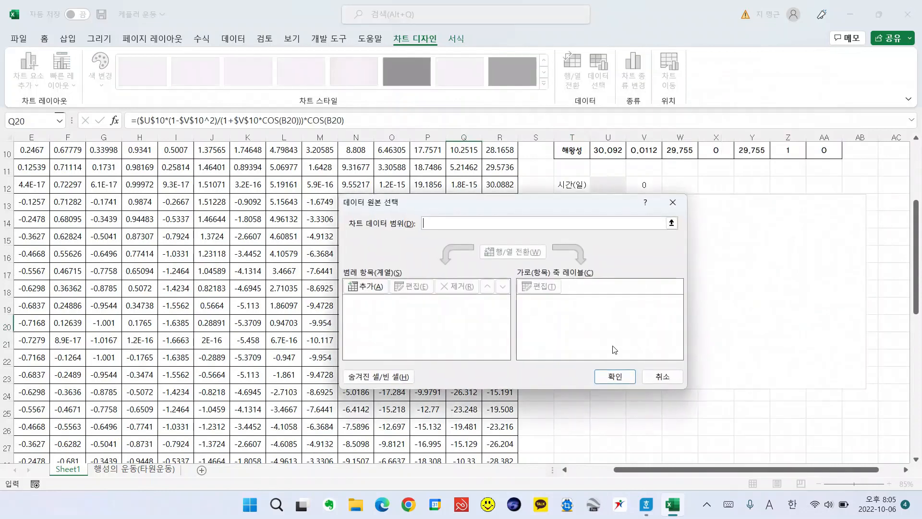
pyautogui.click(367, 287)
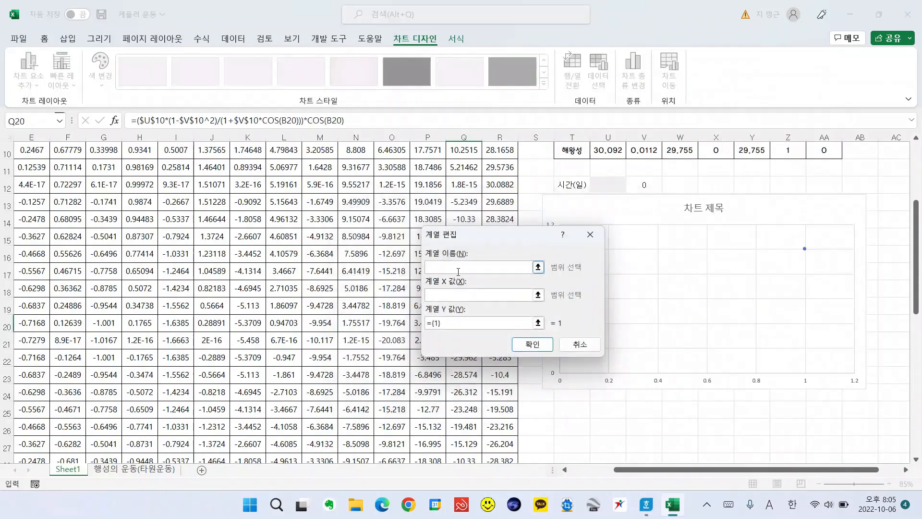
pyautogui.write('t')
pyautogui.press('BackSpace')
pyautogui.press('Hangul')
pyautogui.write('수성')
# - Set the 수성 series' X values to Sheet1 range C3:C39
pyautogui.click(538, 295)
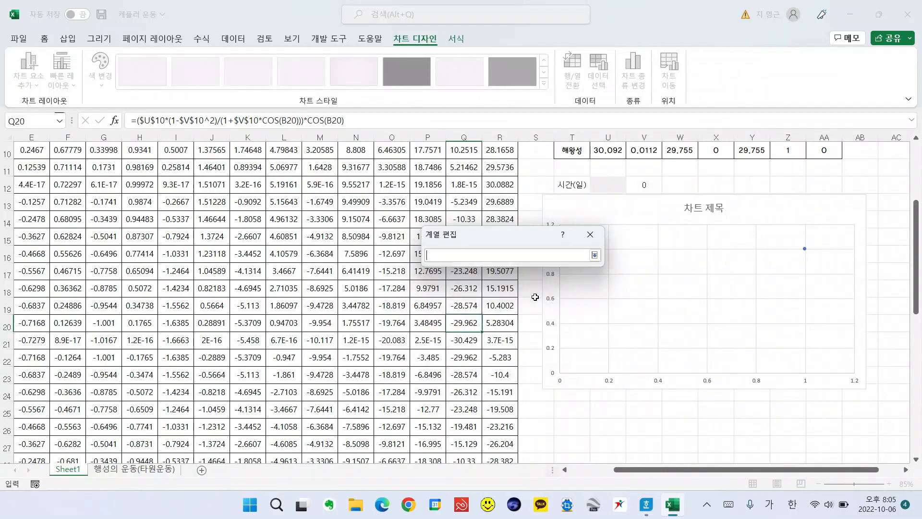
pyautogui.scroll(3, 524, 304)
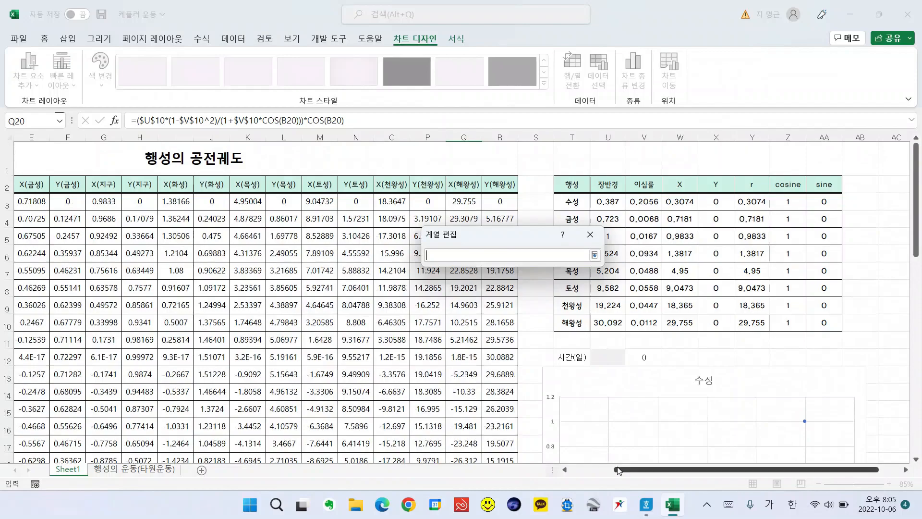
pyautogui.moveTo(618, 470); pyautogui.dragTo(572, 471)
pyautogui.click(105, 204)
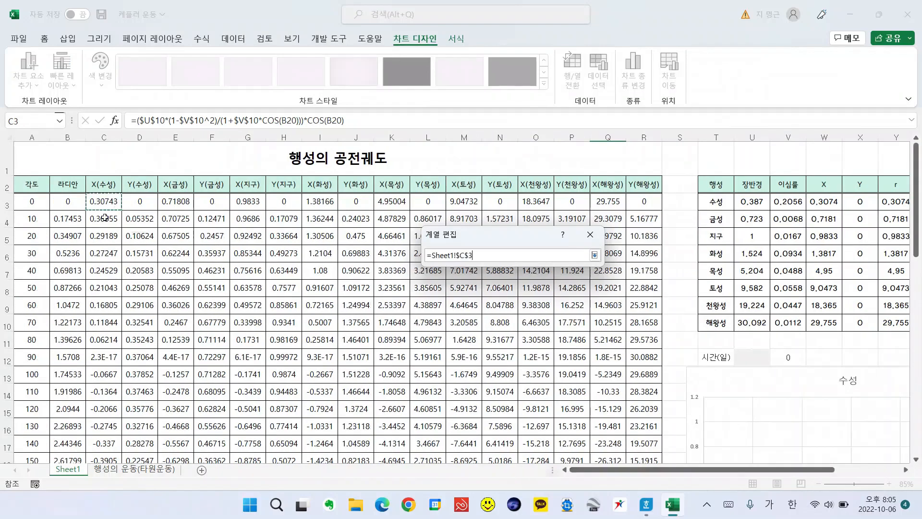
pyautogui.moveTo(105, 217); pyautogui.dragTo(115, 429)
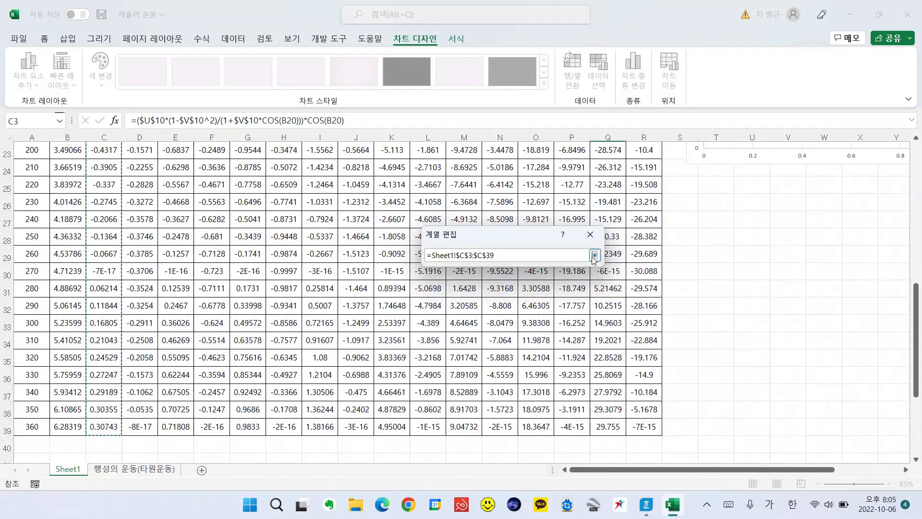
pyautogui.click(594, 255)
# - Set the 수성 series' Y values to Sheet1 range D3:D39 and apply the chart's data source
pyautogui.click(576, 284)
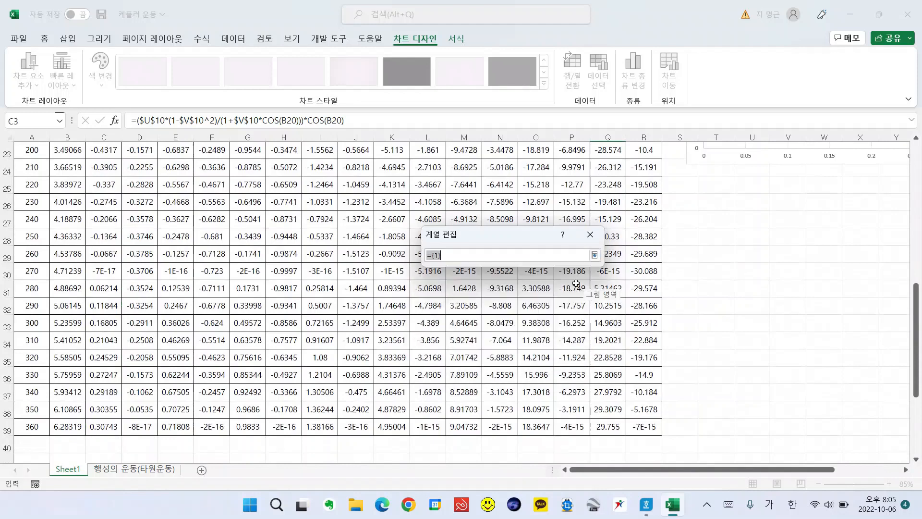
pyautogui.scroll(8, 153, 308)
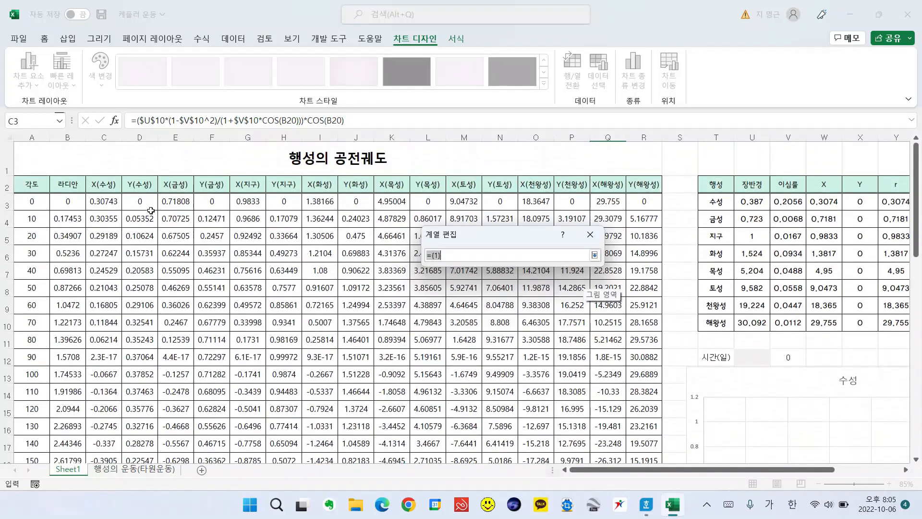
pyautogui.moveTo(151, 211); pyautogui.dragTo(149, 430)
pyautogui.click(594, 255)
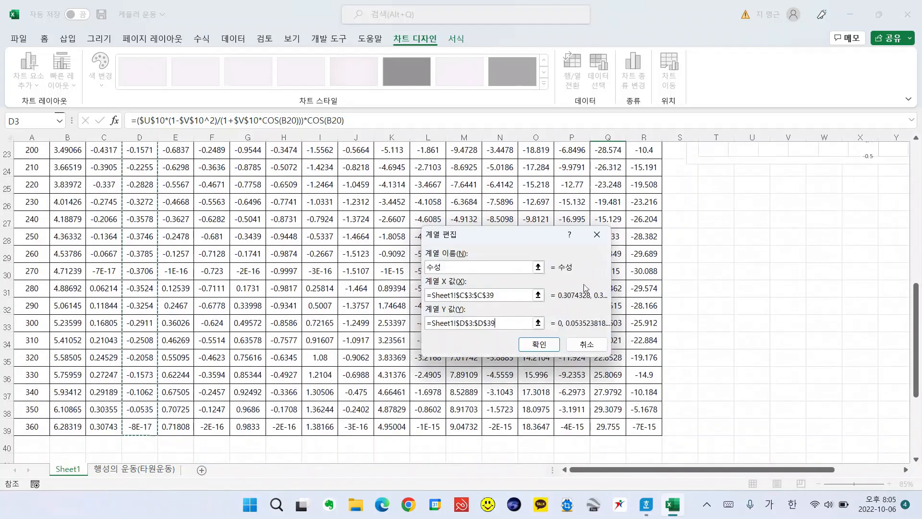
pyautogui.click(538, 344)
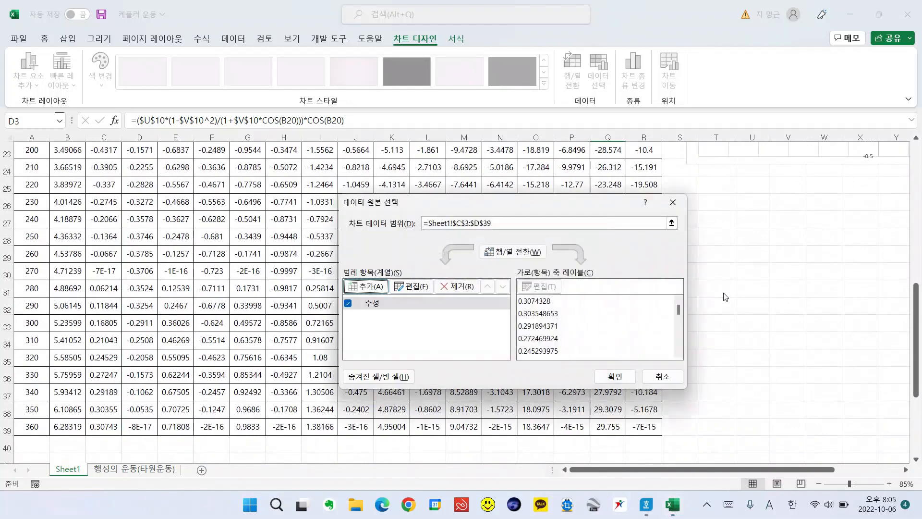
pyautogui.click(614, 377)
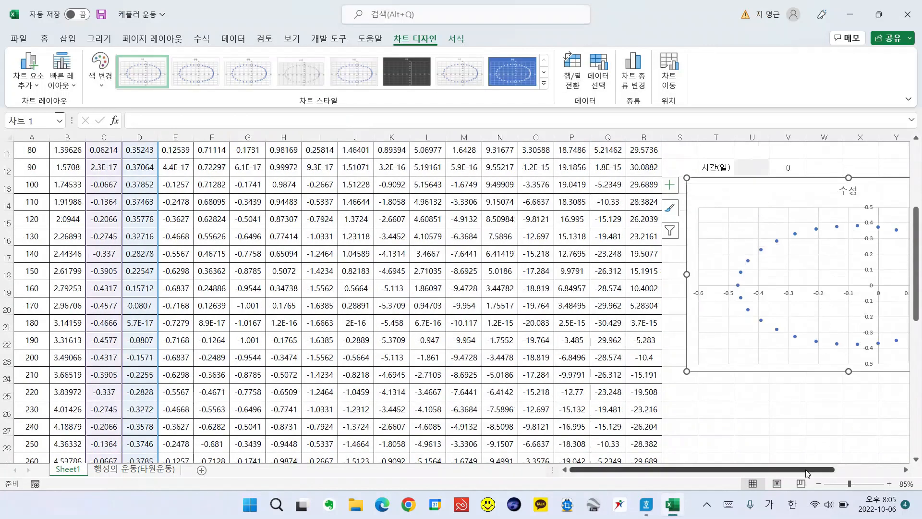
# - Narrow the chart until its right edge lies in column X, making the plot area roughly square
pyautogui.moveTo(811, 469); pyautogui.dragTo(867, 422)
pyautogui.click(867, 421)
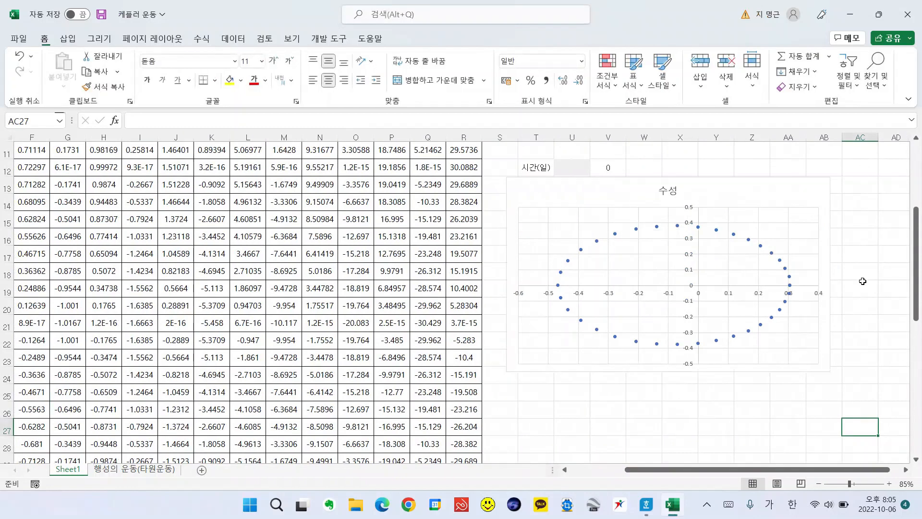
pyautogui.click(824, 264)
pyautogui.moveTo(830, 274); pyautogui.dragTo(693, 274)
pyautogui.click(729, 304)
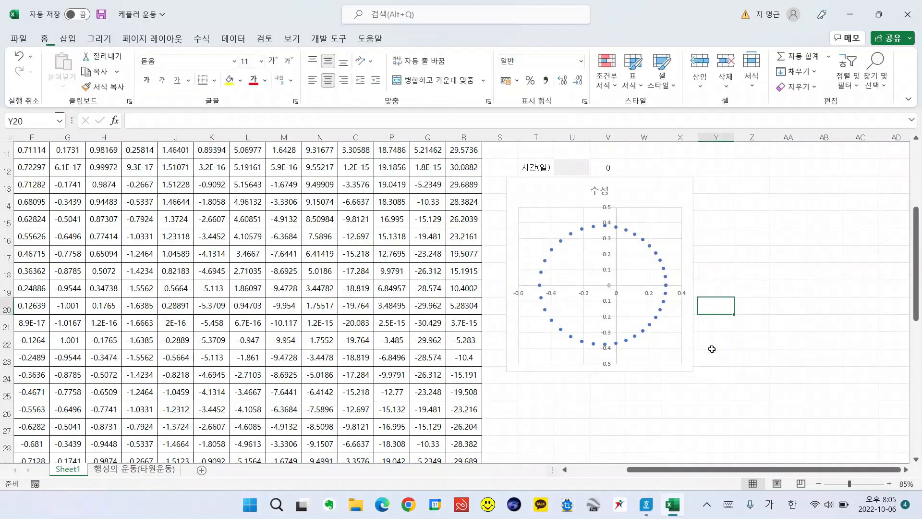
# - Format the 수성 series with no markers and an automatic line
pyautogui.click(562, 331)
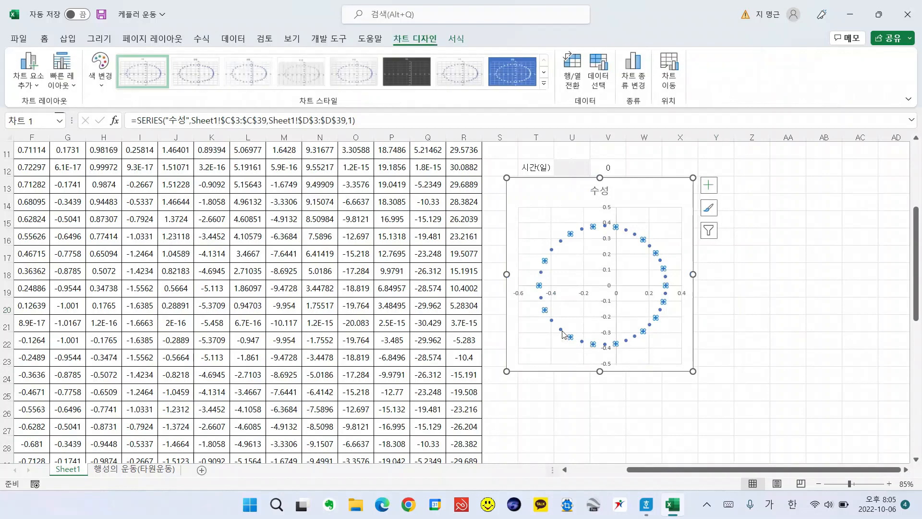
pyautogui.rightClick(564, 334)
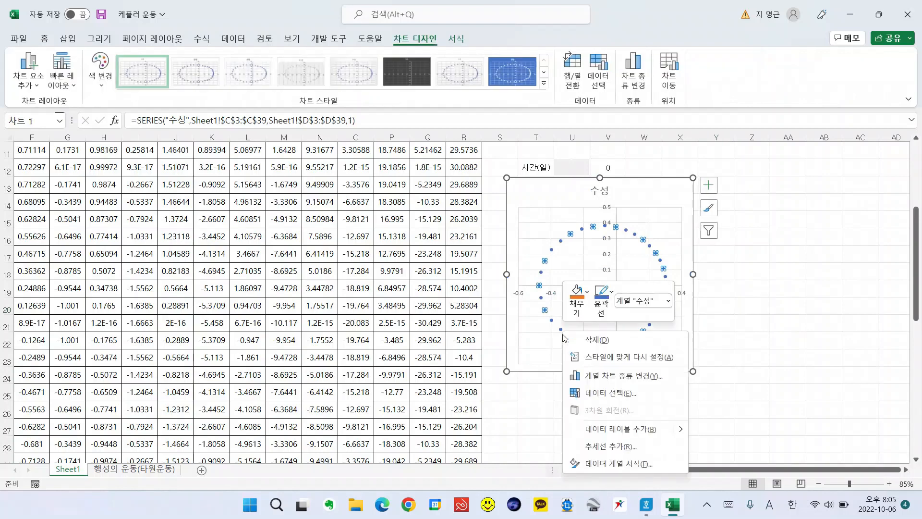
pyautogui.click(604, 459)
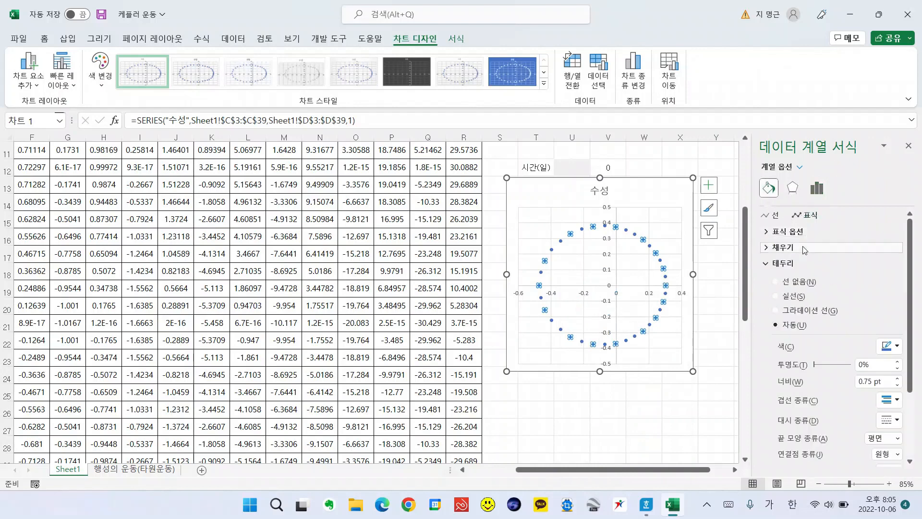
pyautogui.click(807, 215)
pyautogui.click(790, 232)
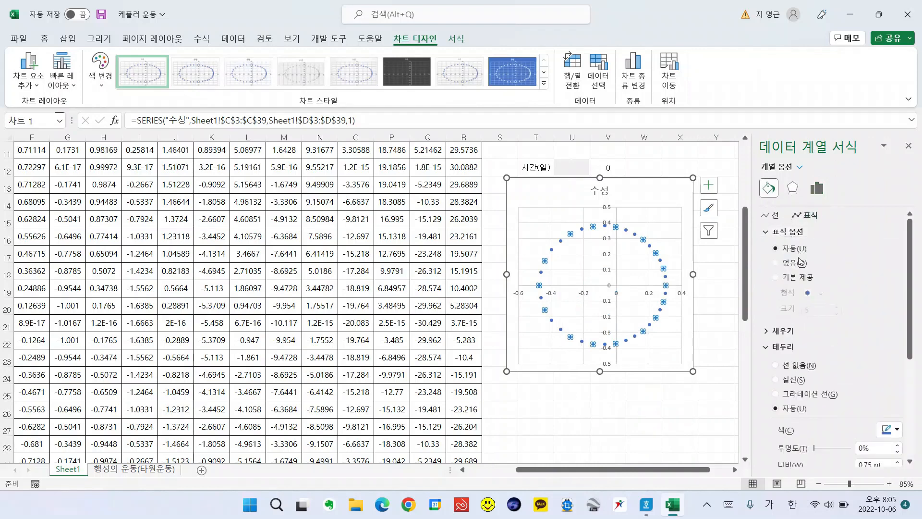
pyautogui.click(799, 263)
pyautogui.click(773, 216)
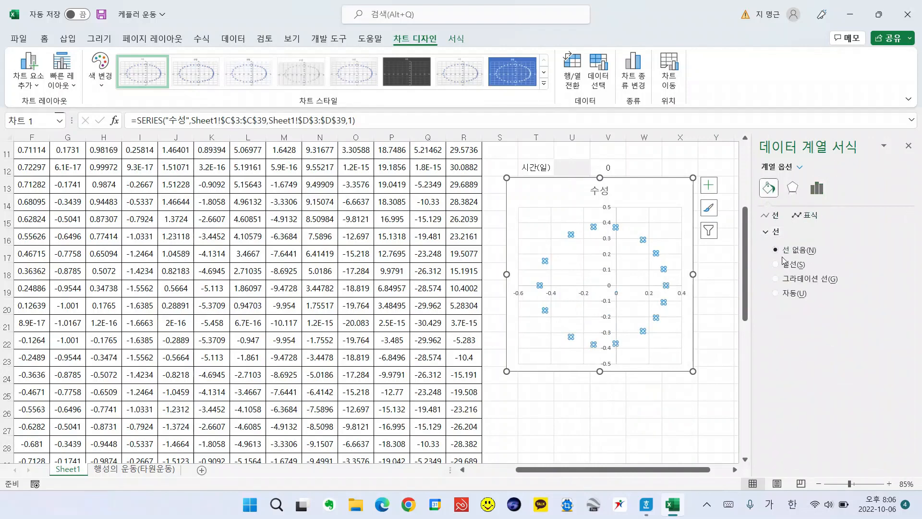
pyautogui.click(791, 294)
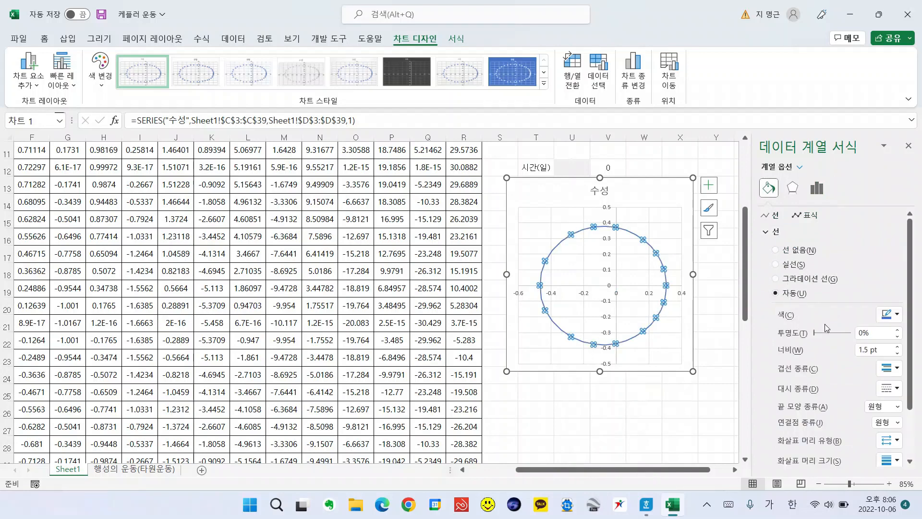
pyautogui.click(909, 145)
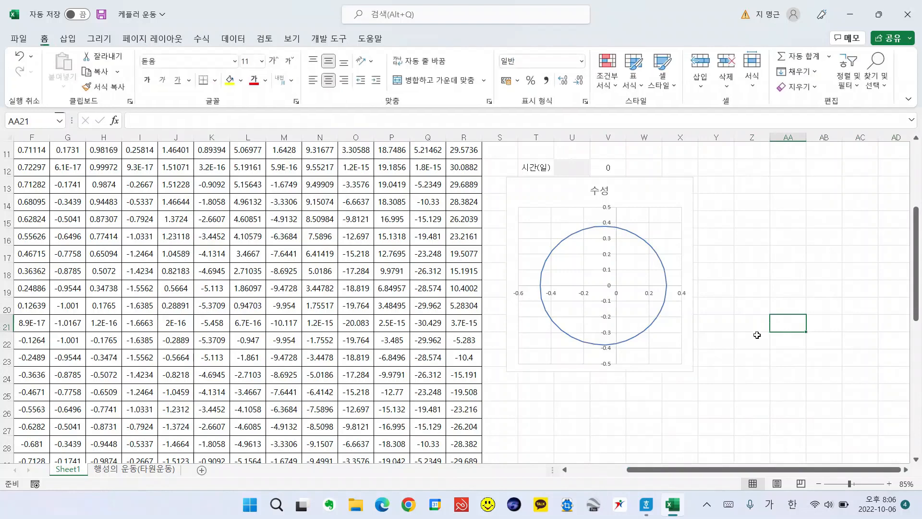
pyautogui.click(646, 403)
# - Add a 태양 row in T11 below 해왕성, with 0 for X in W11 and 0 for Y in X11
pyautogui.scroll(2, 634, 365)
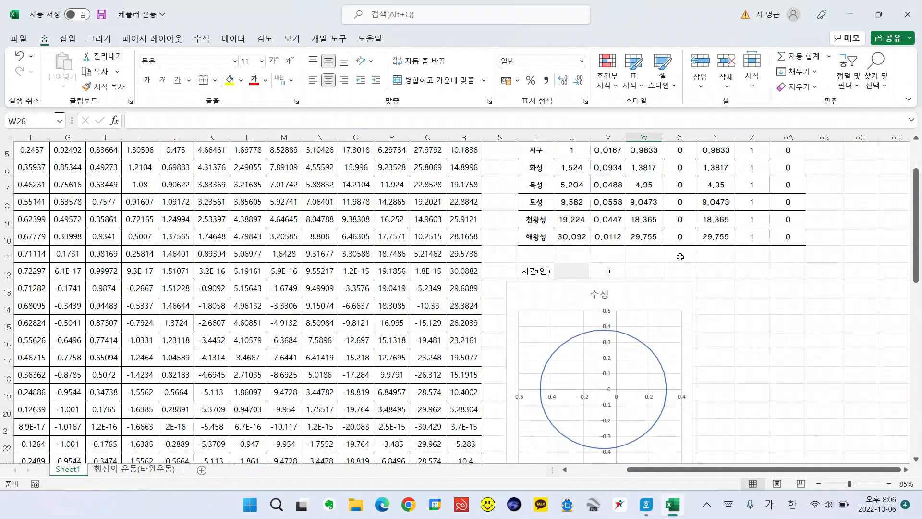
pyautogui.click(542, 253)
pyautogui.write('ㅁ')
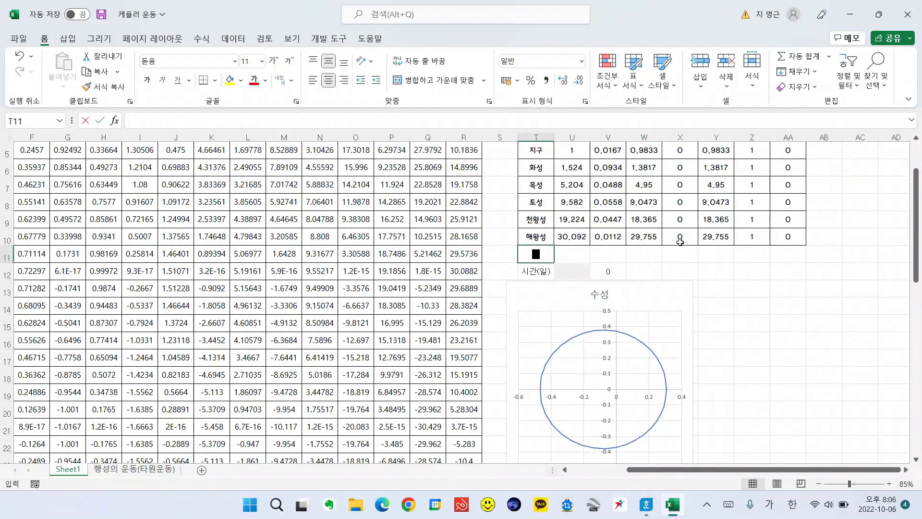
pyautogui.write('태양')
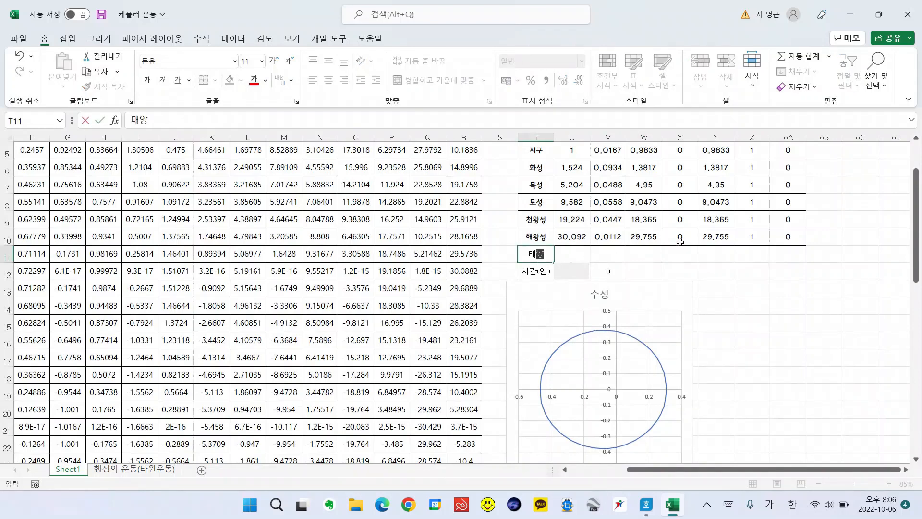
pyautogui.press('Tab')
pyautogui.press('Tab')
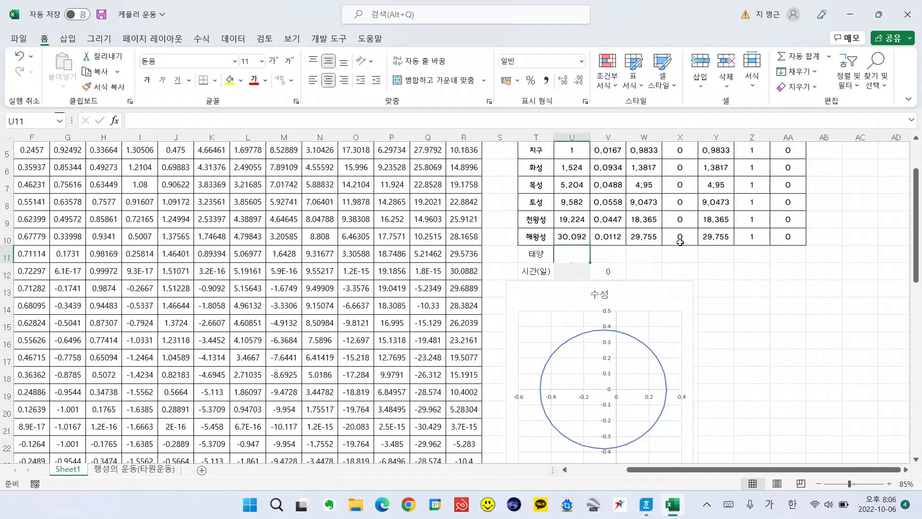
pyautogui.press('Tab')
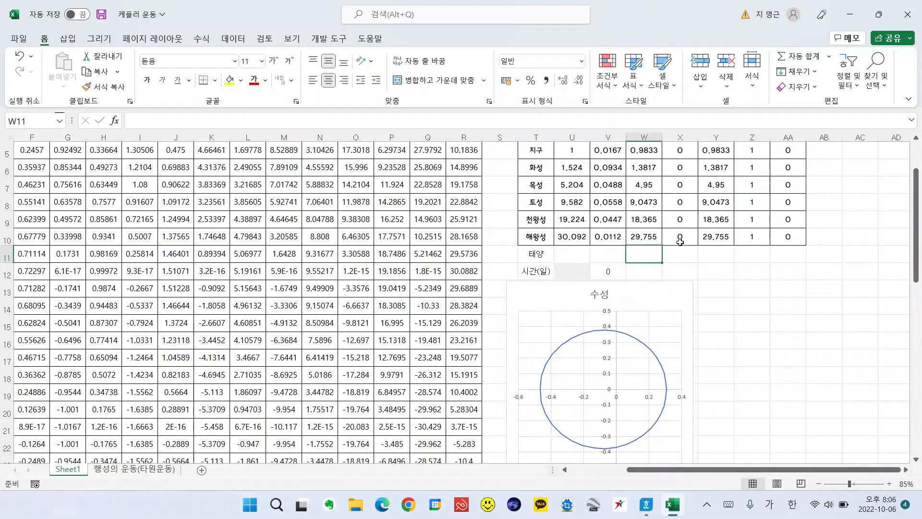
pyautogui.write('0')
pyautogui.press('Tab')
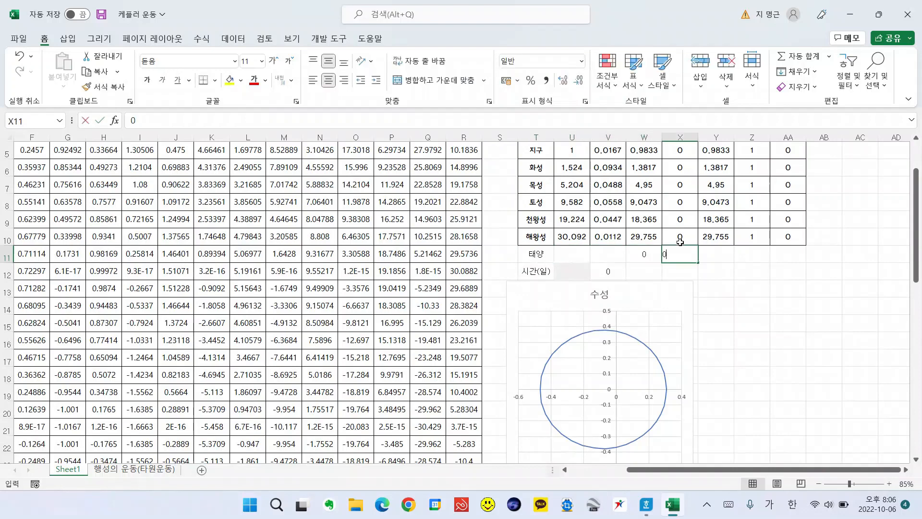
pyautogui.write('0')
pyautogui.press('Tab')
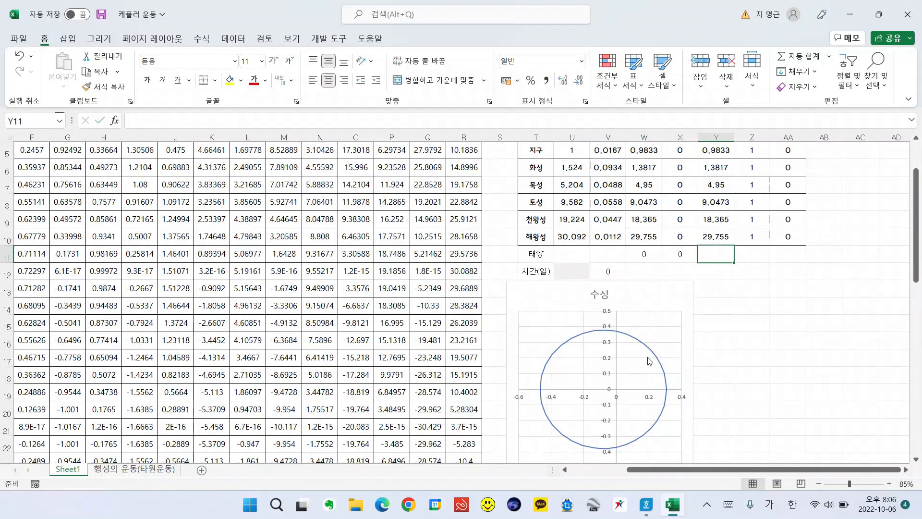
# - Add a chart series named 태양 and set its X values to Sheet1 cell W11
pyautogui.rightClick(561, 317)
pyautogui.click(584, 393)
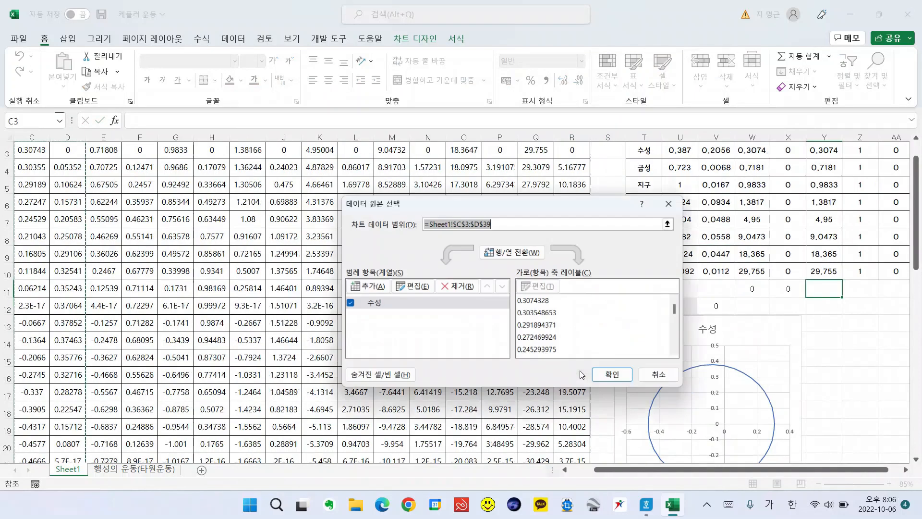
pyautogui.click(368, 286)
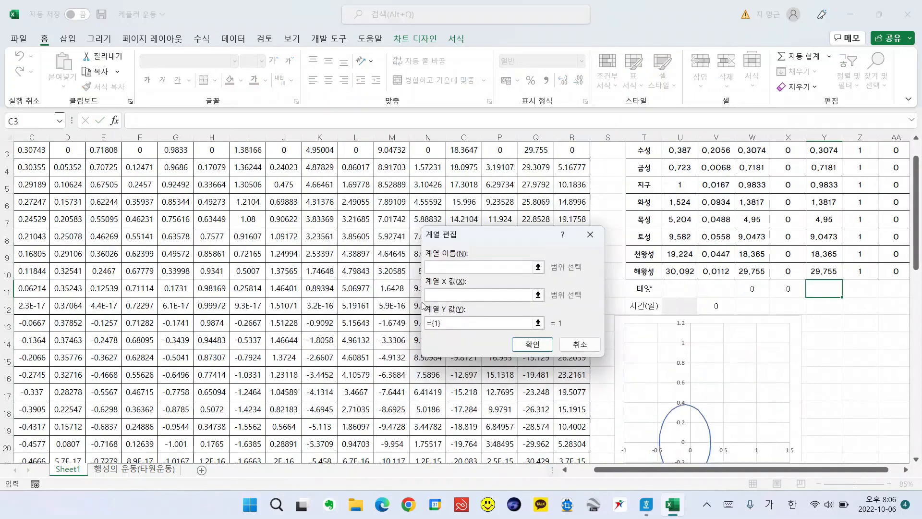
pyautogui.write('태양')
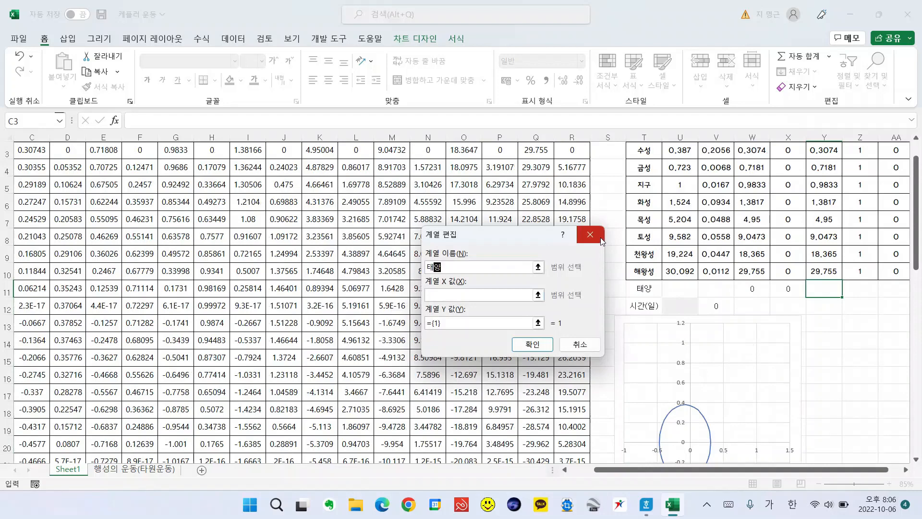
pyautogui.click(539, 295)
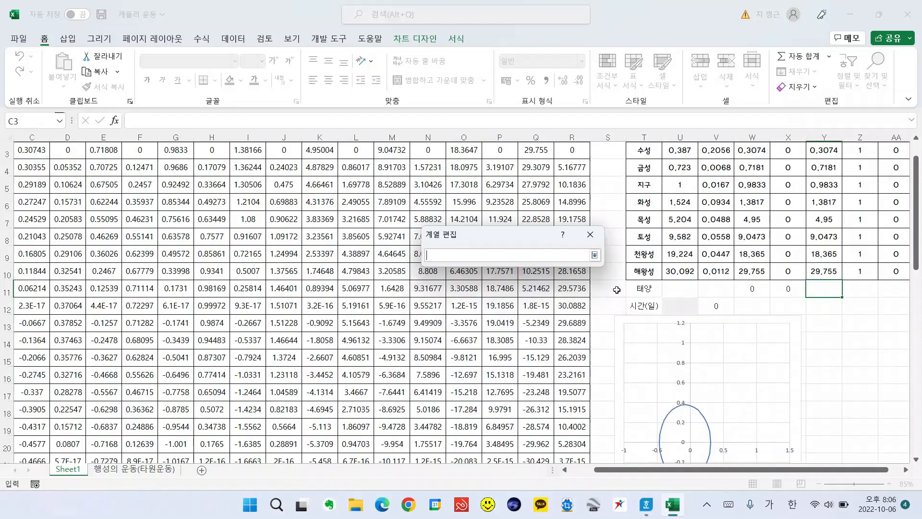
pyautogui.click(753, 288)
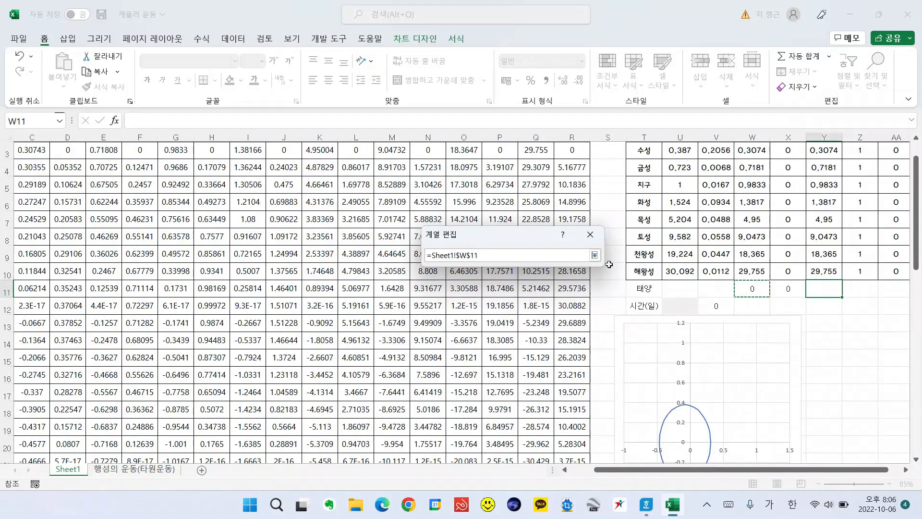
pyautogui.click(595, 255)
# - Set the 태양 series' Y values to Sheet1 cell X11 and apply the chart's data source
pyautogui.click(538, 322)
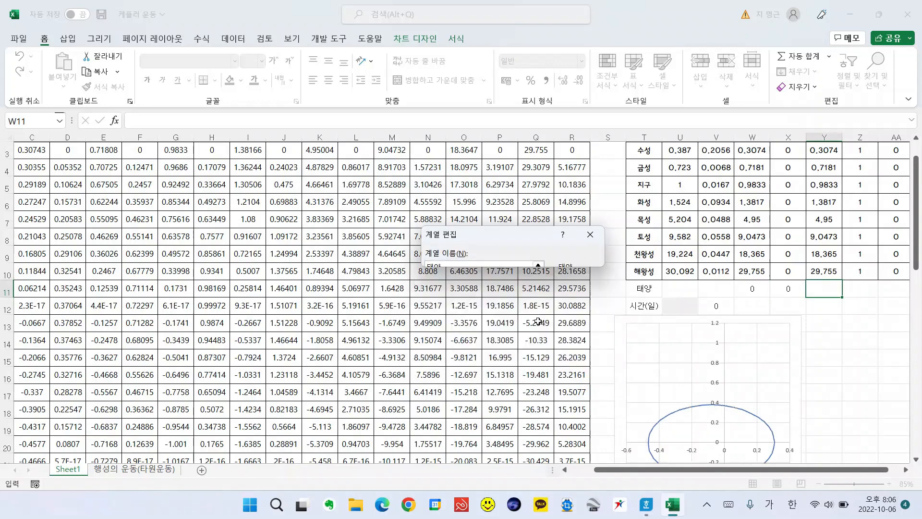
pyautogui.click(788, 290)
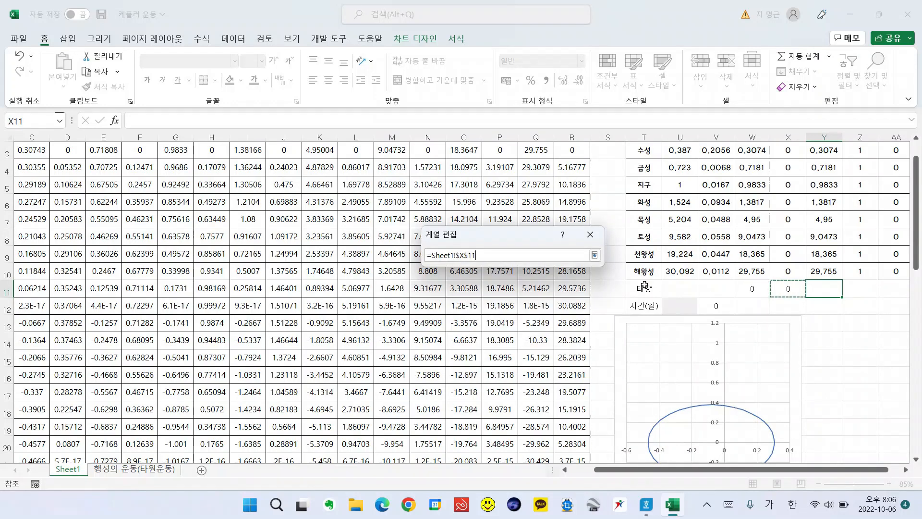
pyautogui.click(595, 255)
pyautogui.click(532, 344)
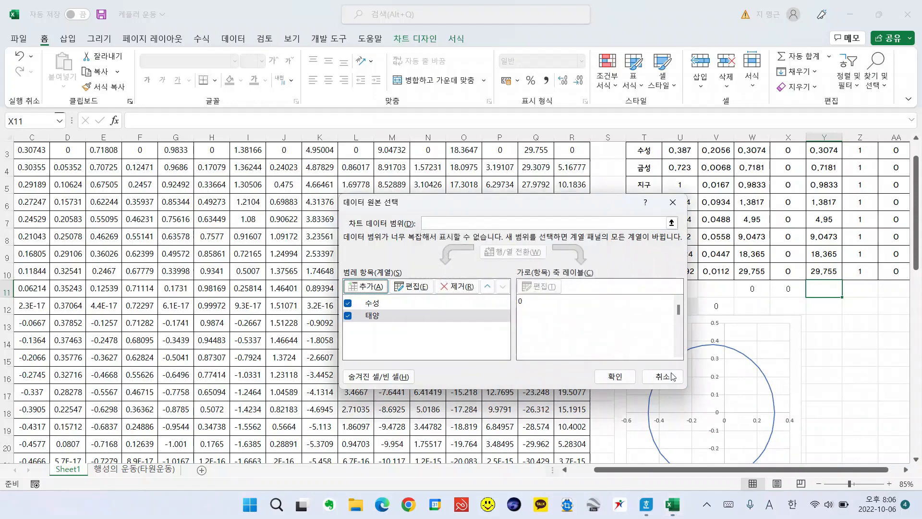
pyautogui.click(615, 376)
pyautogui.click(860, 392)
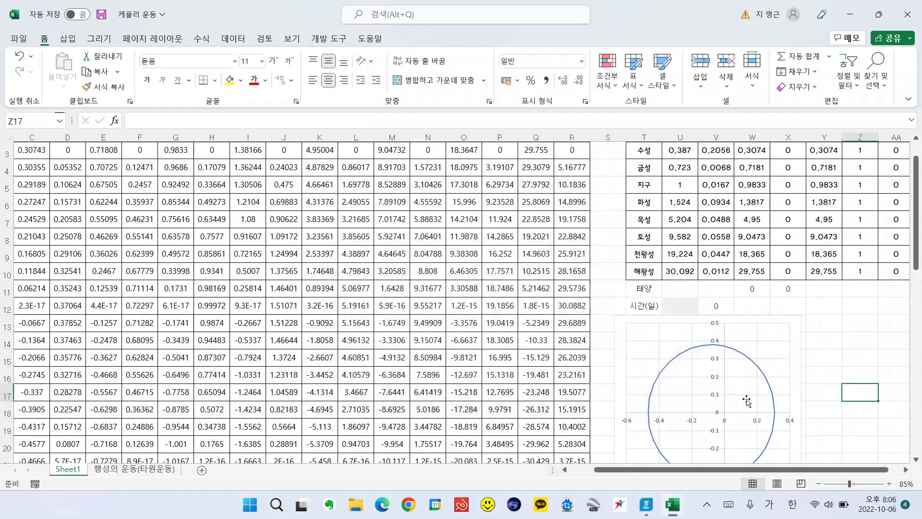
# - Give the 태양 series a built-in circular marker of size 11
pyautogui.click(724, 413)
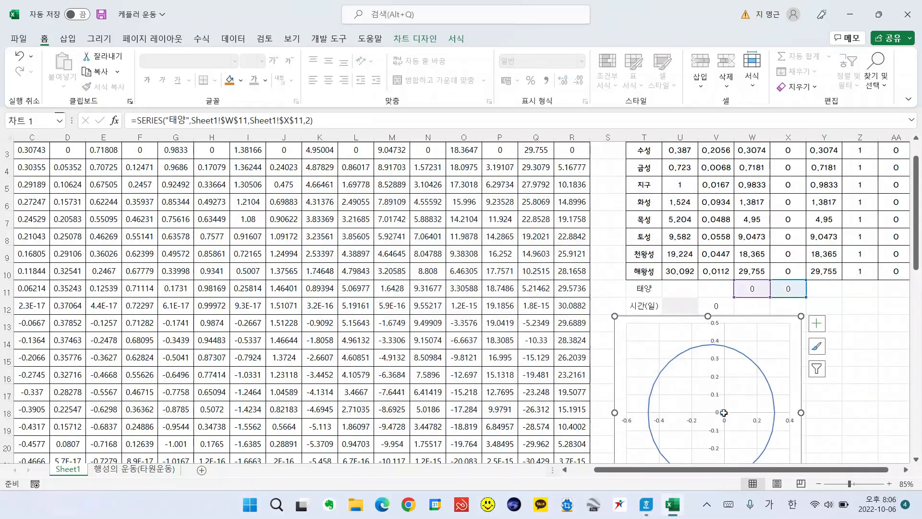
pyautogui.rightClick(724, 412)
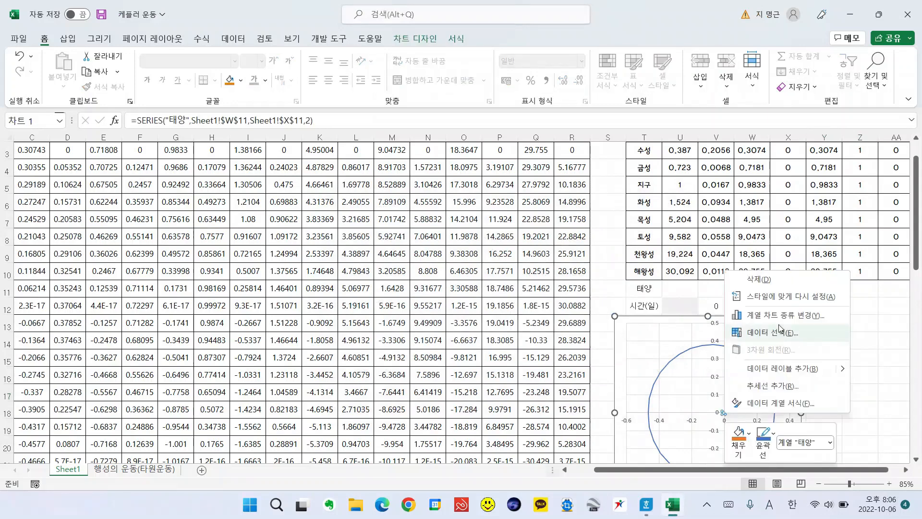
pyautogui.click(775, 405)
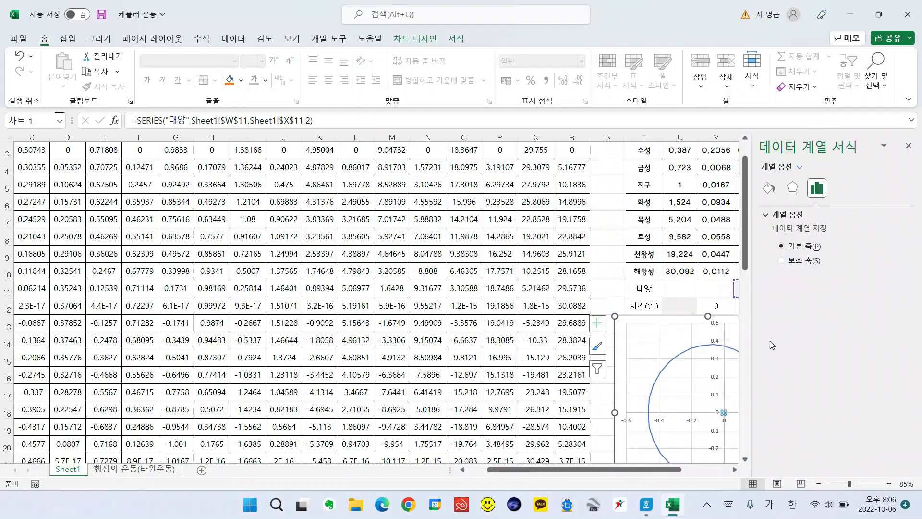
pyautogui.click(769, 187)
pyautogui.click(807, 215)
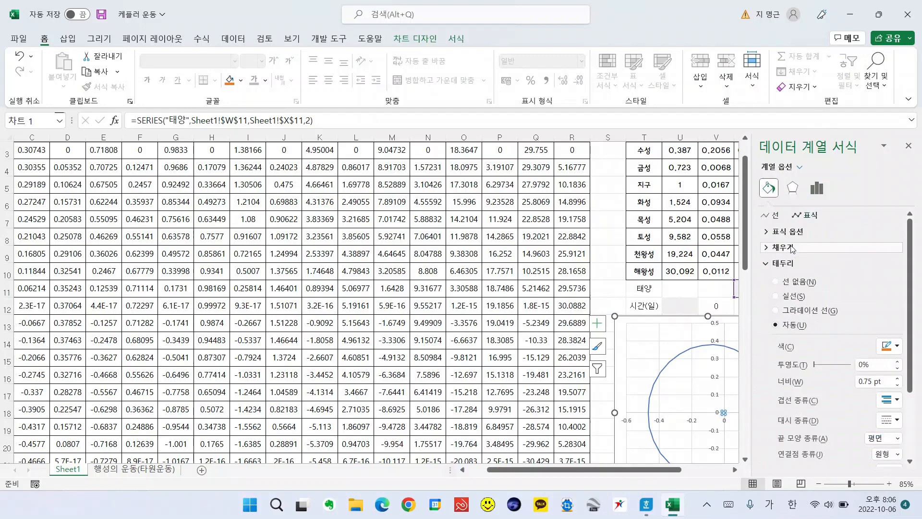
pyautogui.click(793, 232)
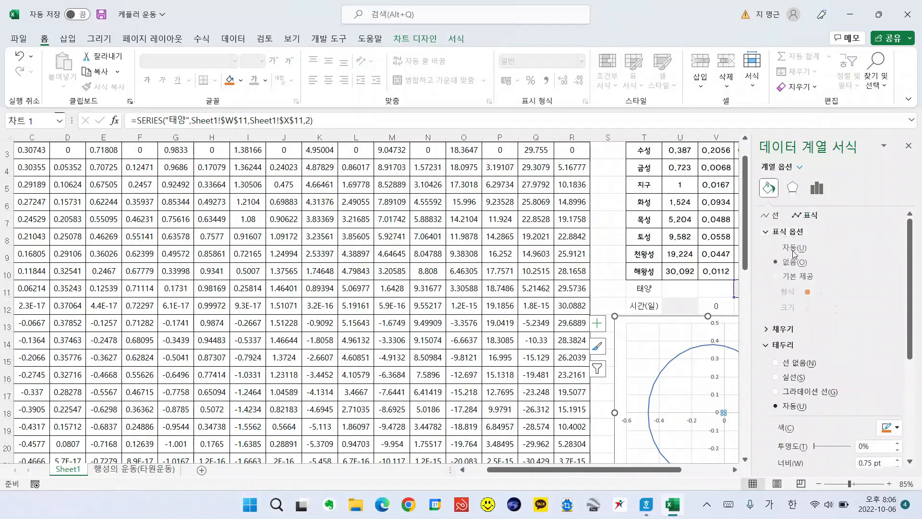
pyautogui.click(796, 278)
pyautogui.click(822, 294)
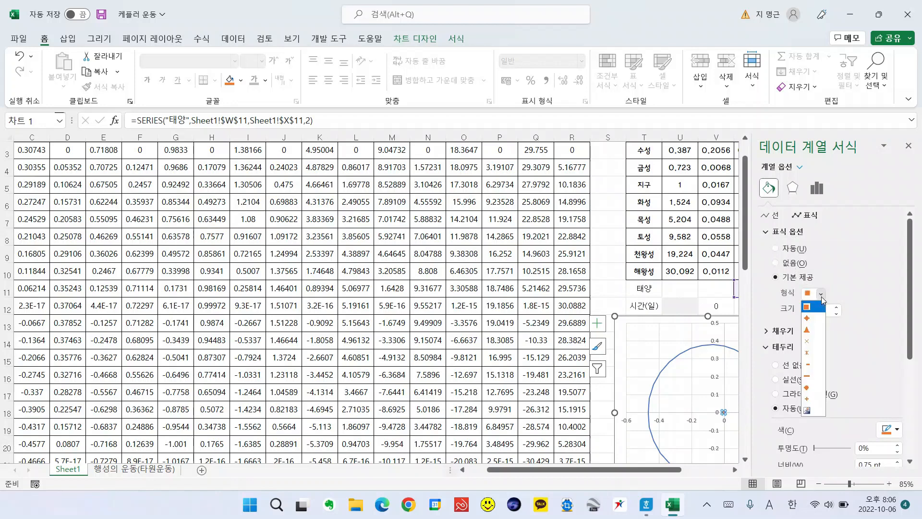
pyautogui.click(820, 388)
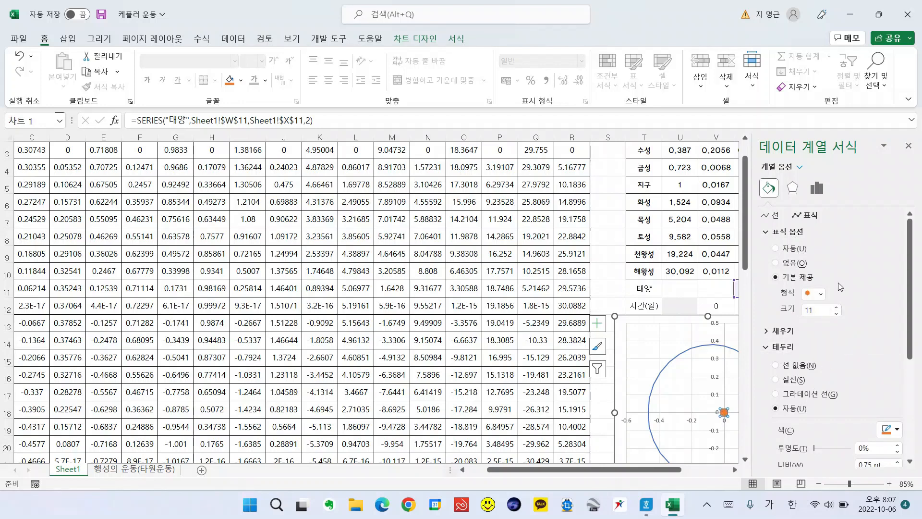
# - Colour the 태양 marker's border red, switch it to no line, fill the marker solid red, and close the formatting options
pyautogui.click(890, 429)
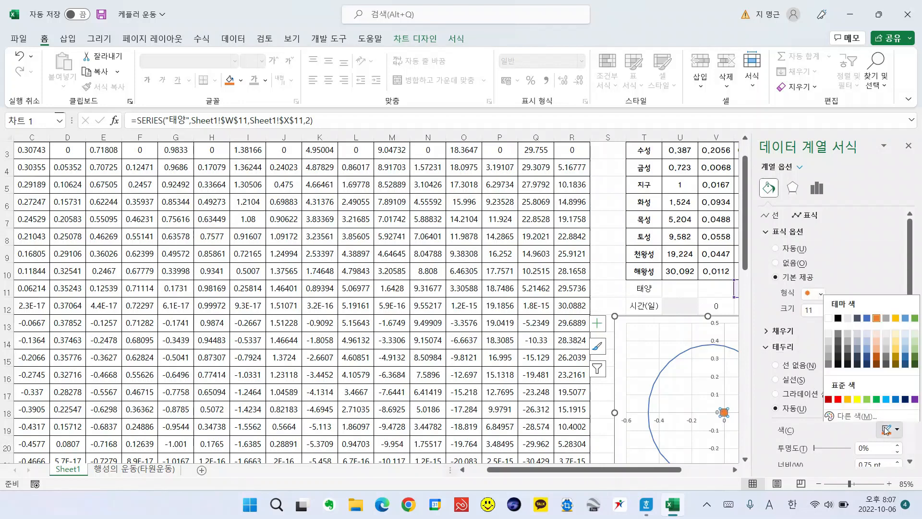
pyautogui.click(838, 398)
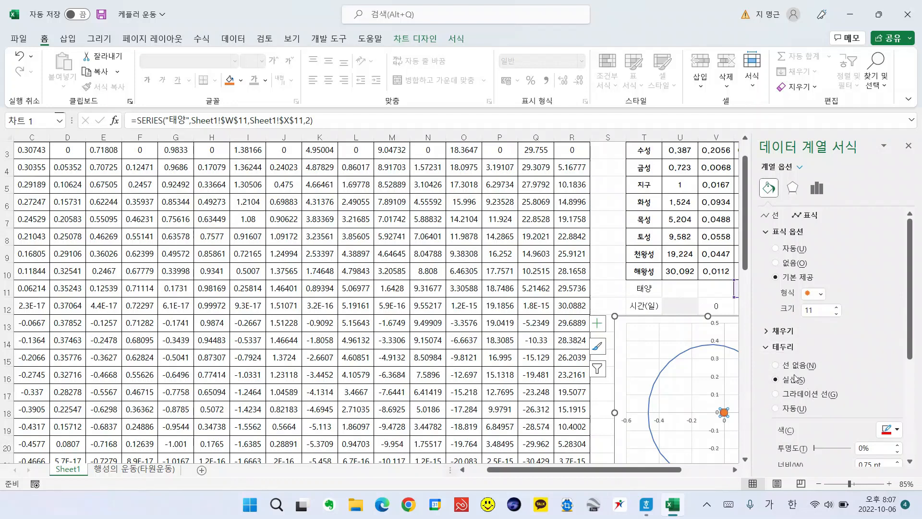
pyautogui.click(779, 331)
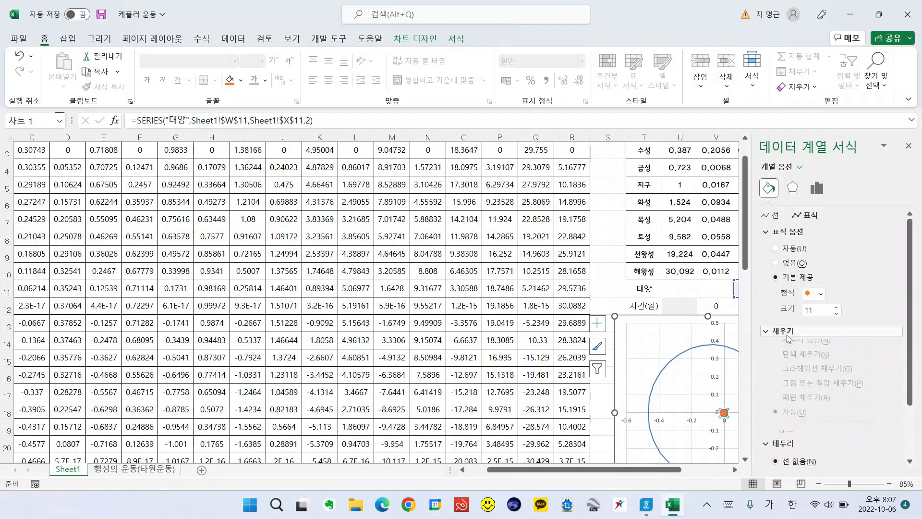
pyautogui.click(888, 444)
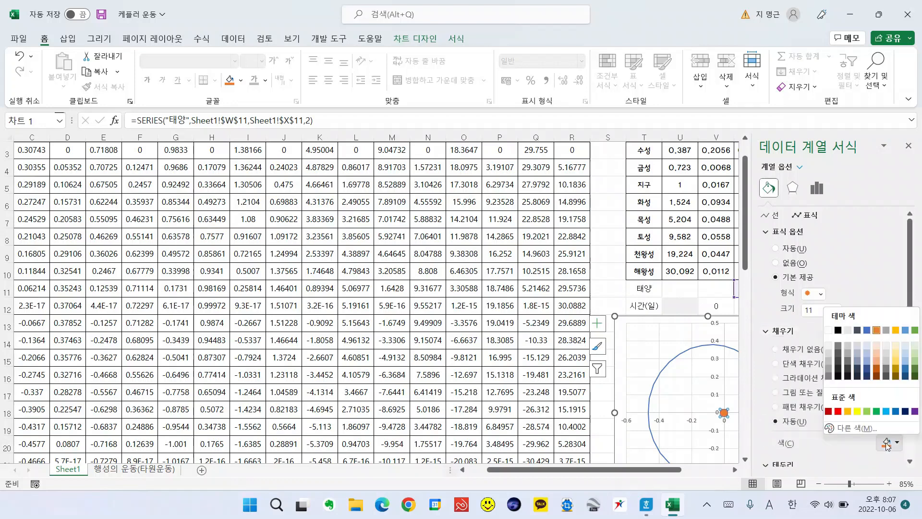
pyautogui.click(838, 411)
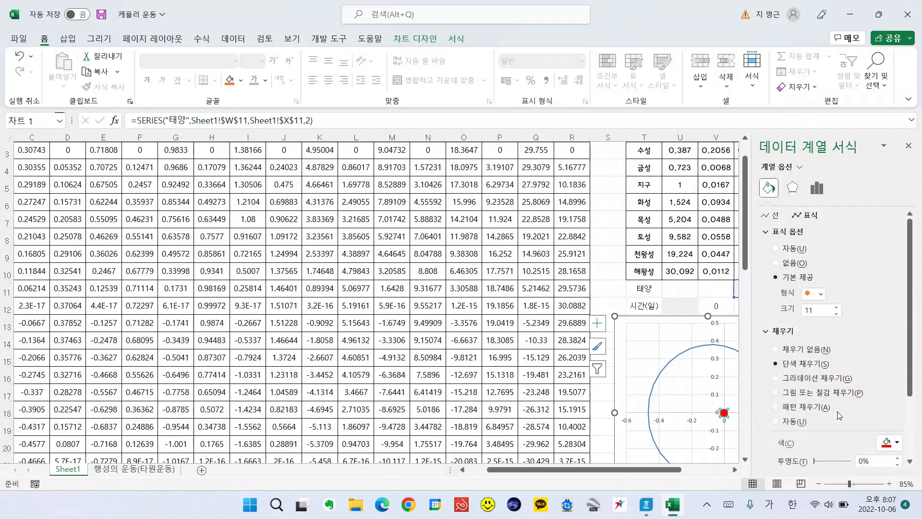
pyautogui.click(568, 293)
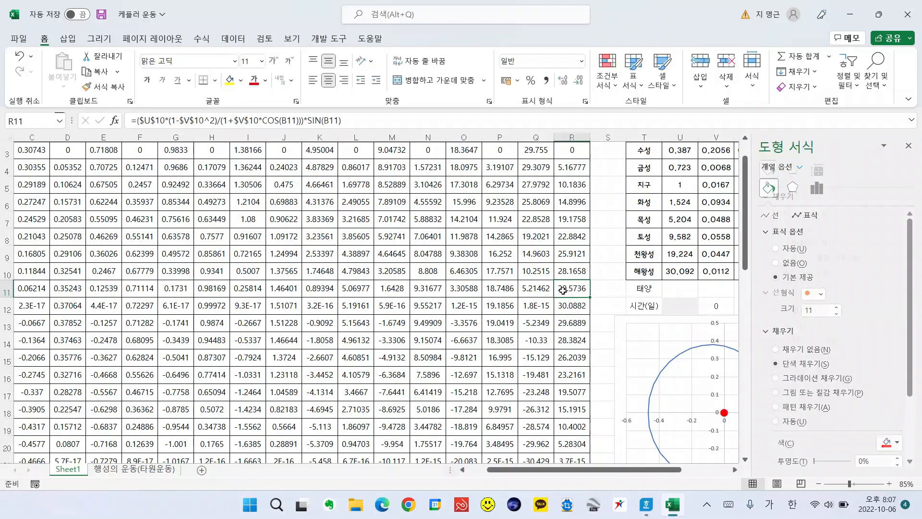
pyautogui.click(914, 151)
pyautogui.click(534, 272)
# - Add a legend to the orbit chart
pyautogui.scroll(-2, 537, 273)
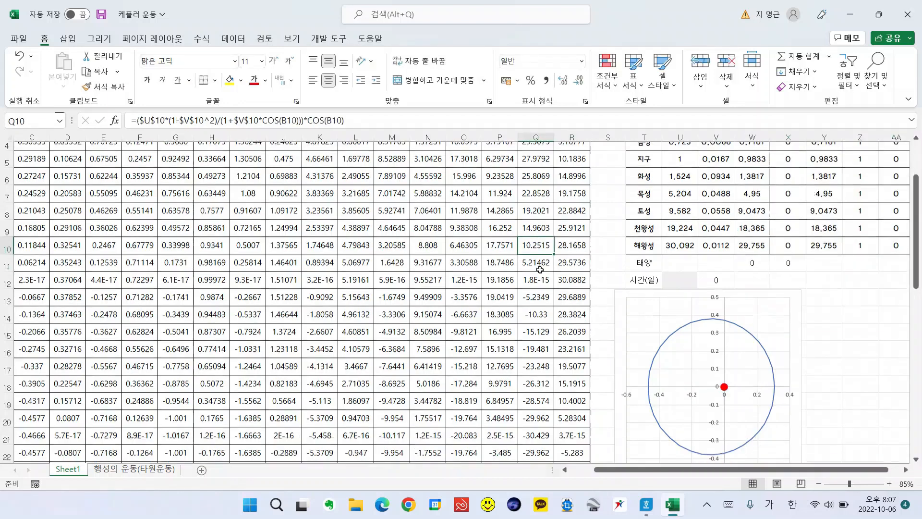
pyautogui.click(889, 340)
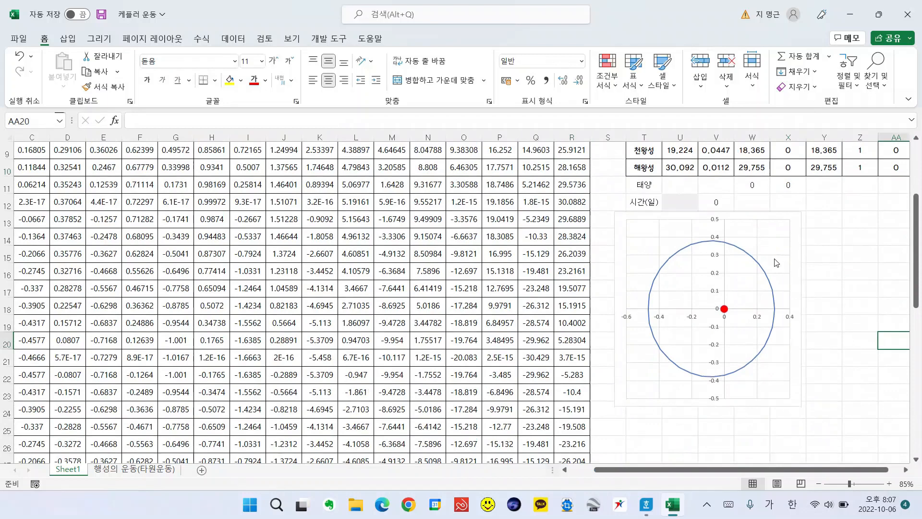
pyautogui.click(795, 299)
pyautogui.click(830, 315)
pyautogui.click(797, 244)
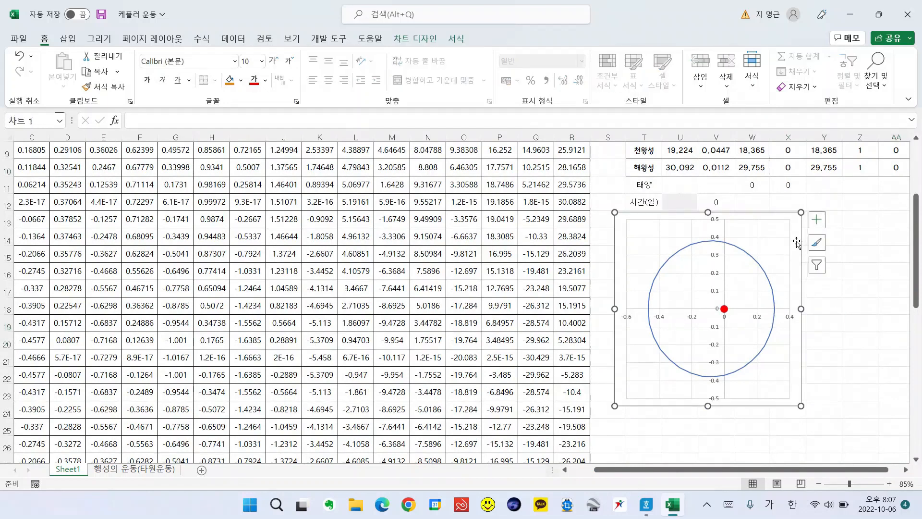
pyautogui.click(817, 220)
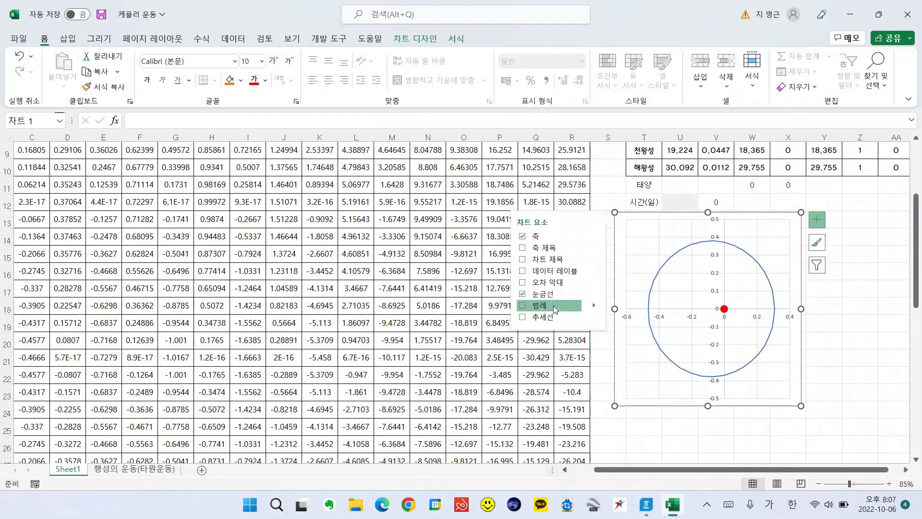
pyautogui.click(553, 306)
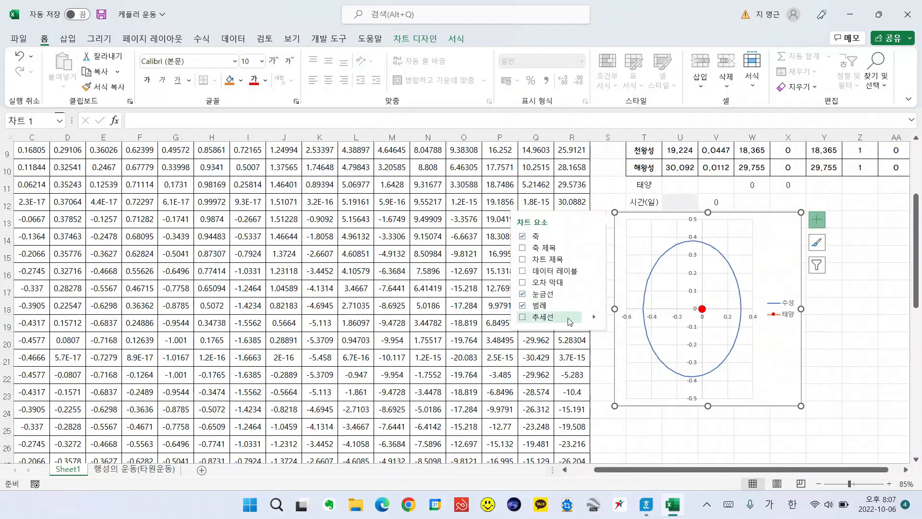
pyautogui.click(880, 344)
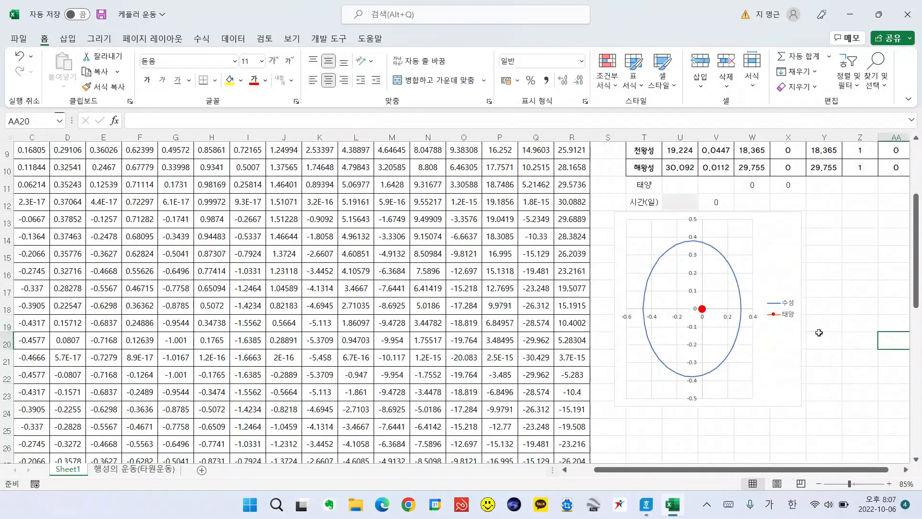
# - Delete the 태양 entry from the chart legend, keeping the 수성 entry
pyautogui.click(779, 318)
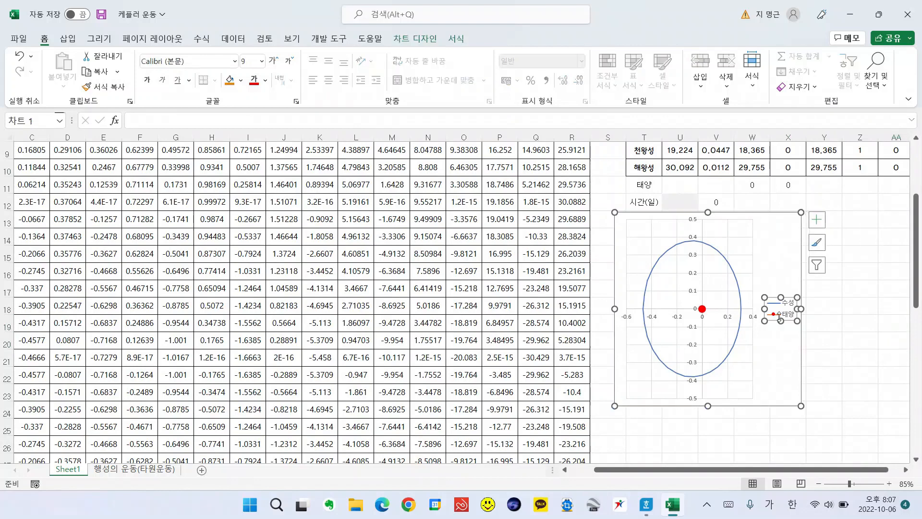
pyautogui.click(780, 318)
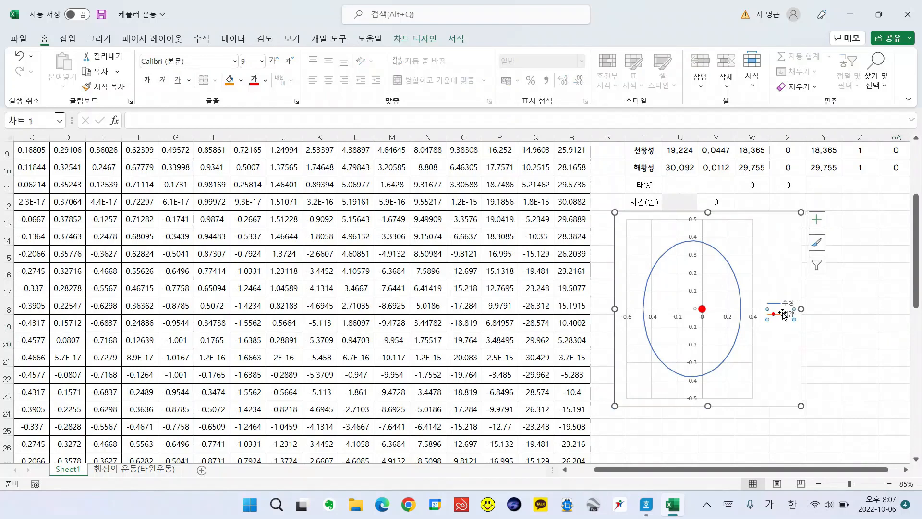
pyautogui.press('Delete')
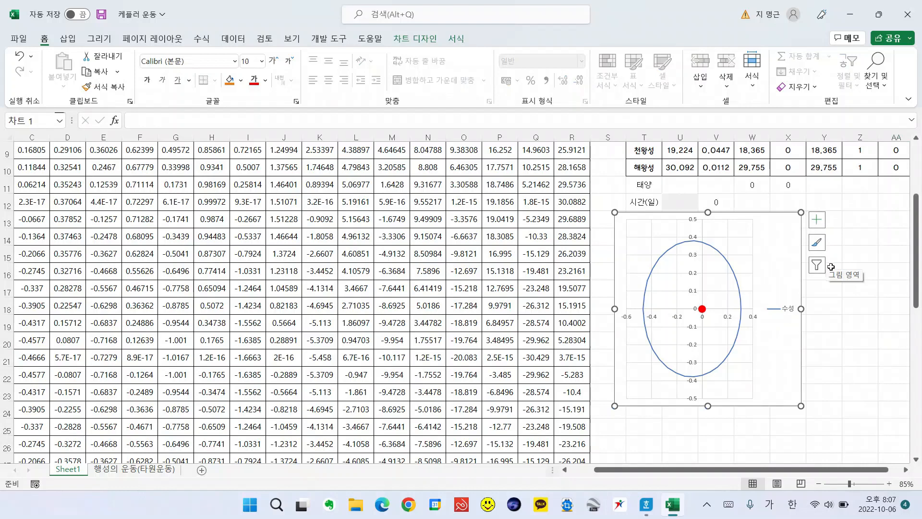
pyautogui.click(870, 323)
# - Widen the chart until its right edge lies in column Z, making the plot area roughly square
pyautogui.click(801, 309)
pyautogui.moveTo(801, 309); pyautogui.dragTo(851, 309)
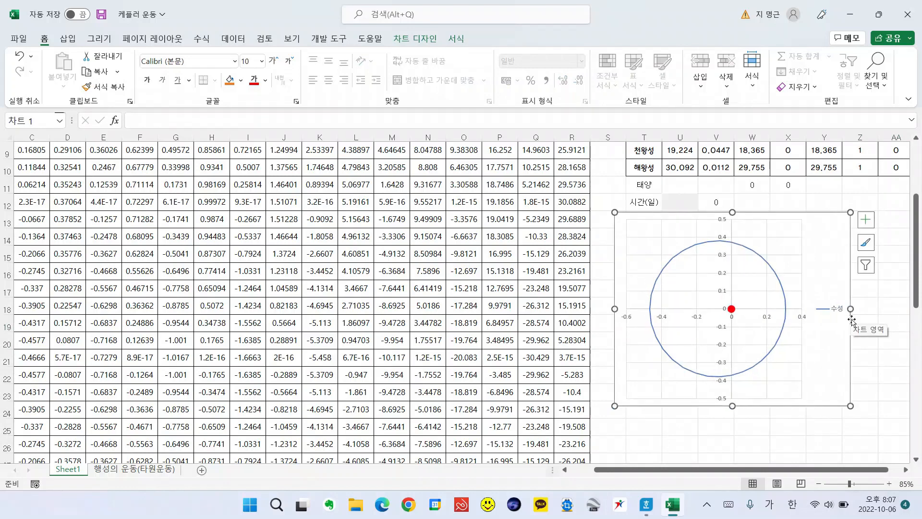
pyautogui.click(867, 338)
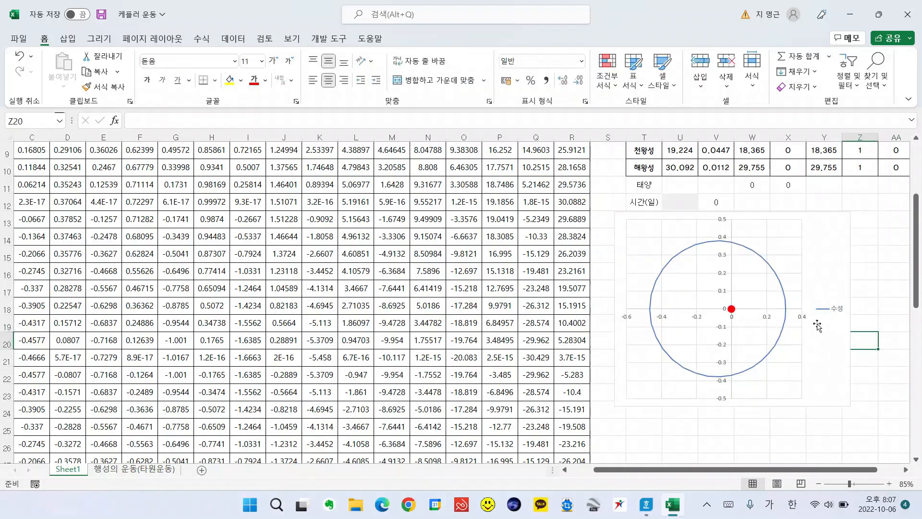
pyautogui.click(868, 324)
# - Add a new data series named 수성 표식 to the orbit chart
pyautogui.scroll(1, 868, 324)
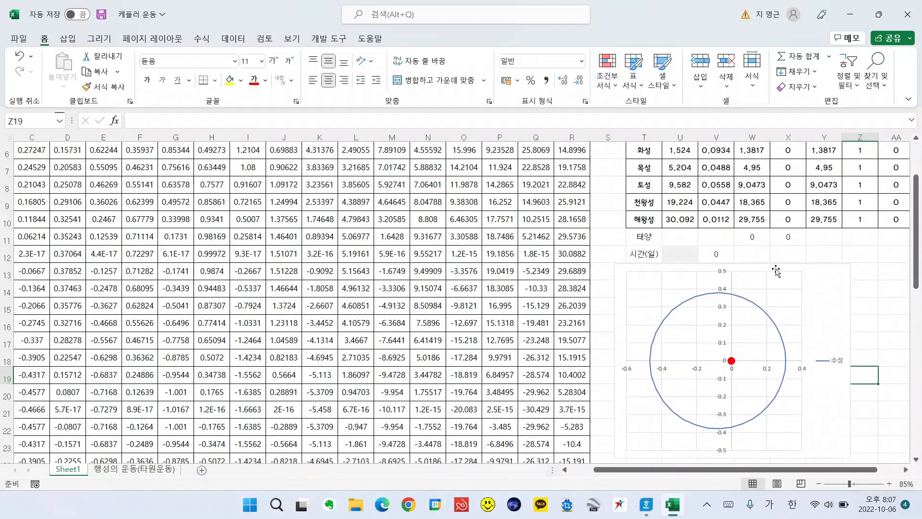
pyautogui.rightClick(752, 347)
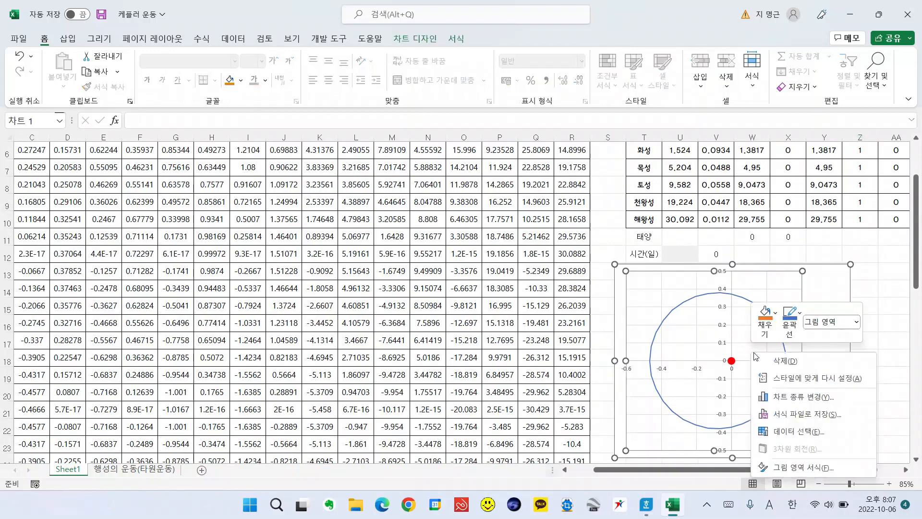
pyautogui.click(798, 431)
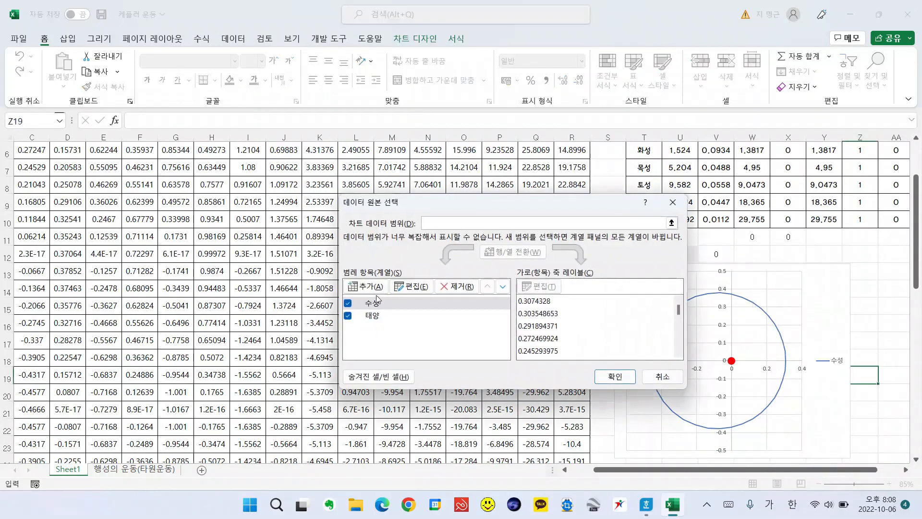
pyautogui.click(369, 288)
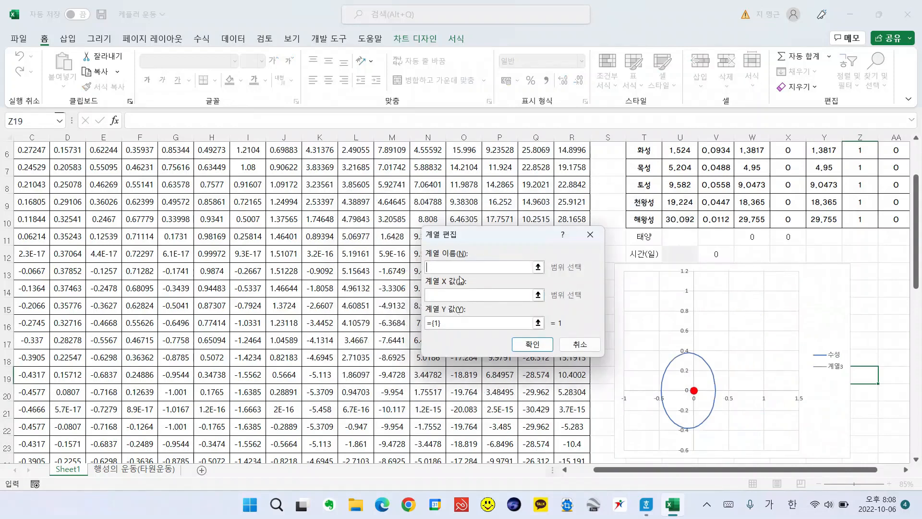
pyautogui.write('수서')
pyautogui.write(' 표식')
pyautogui.click(538, 295)
pyautogui.scroll(2, 917, 266)
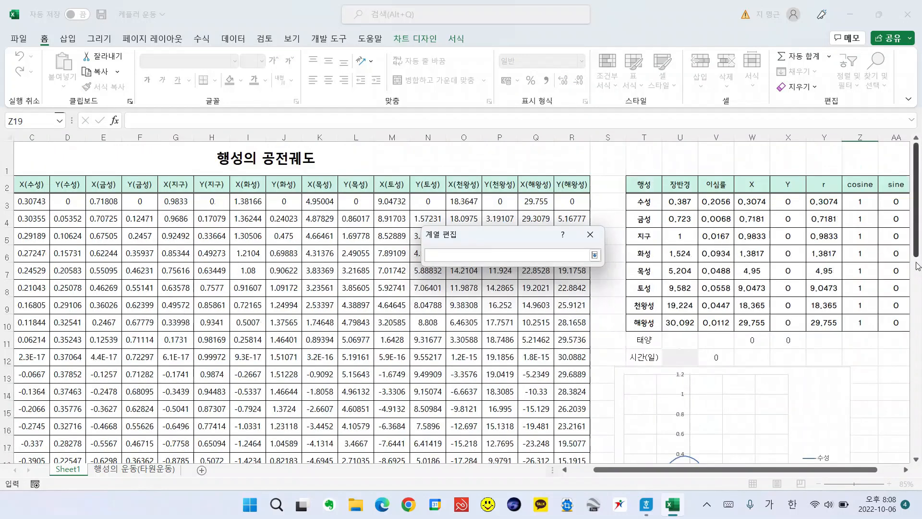
pyautogui.click(788, 201)
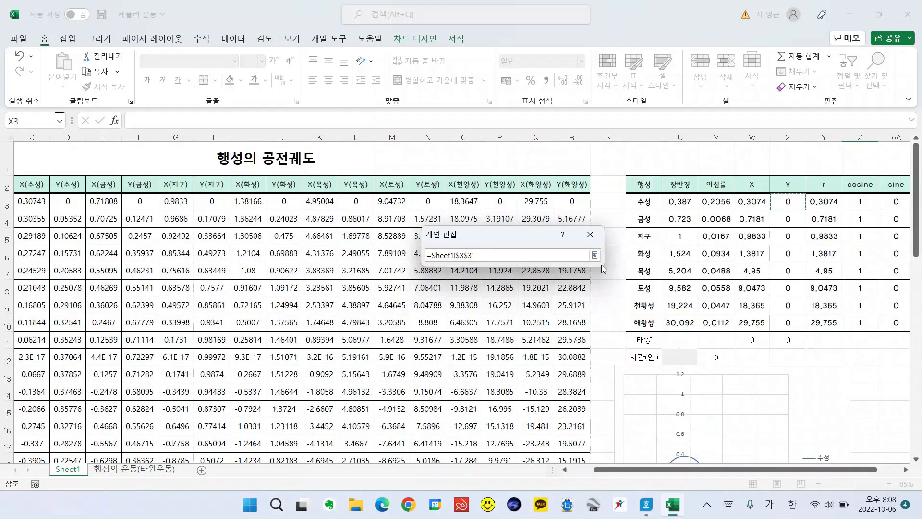
pyautogui.click(595, 255)
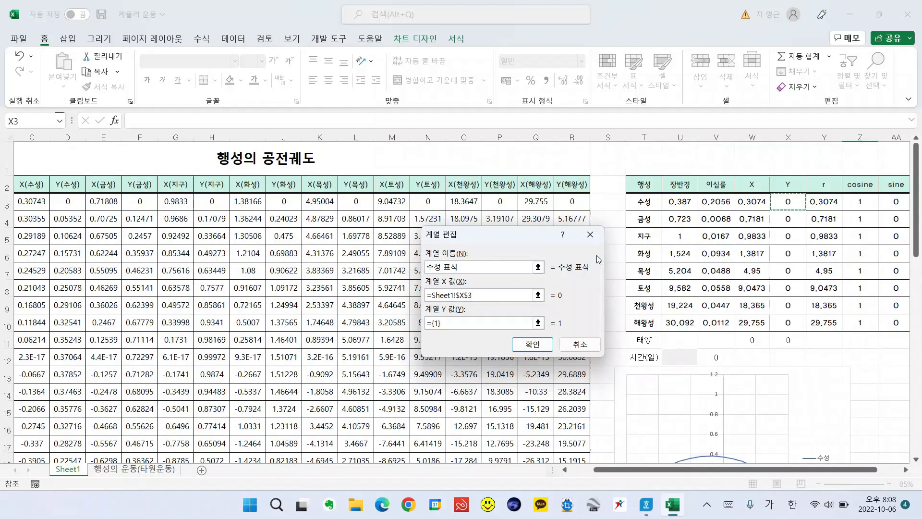
# - Set the 수성 표식 series' X value to cell W3, Mercury's X coordinate in the planet table
pyautogui.click(538, 295)
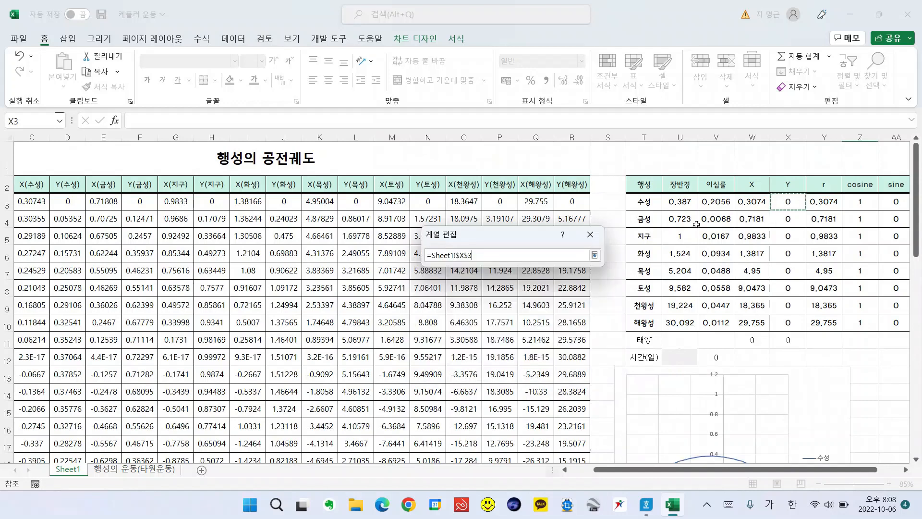
pyautogui.click(750, 204)
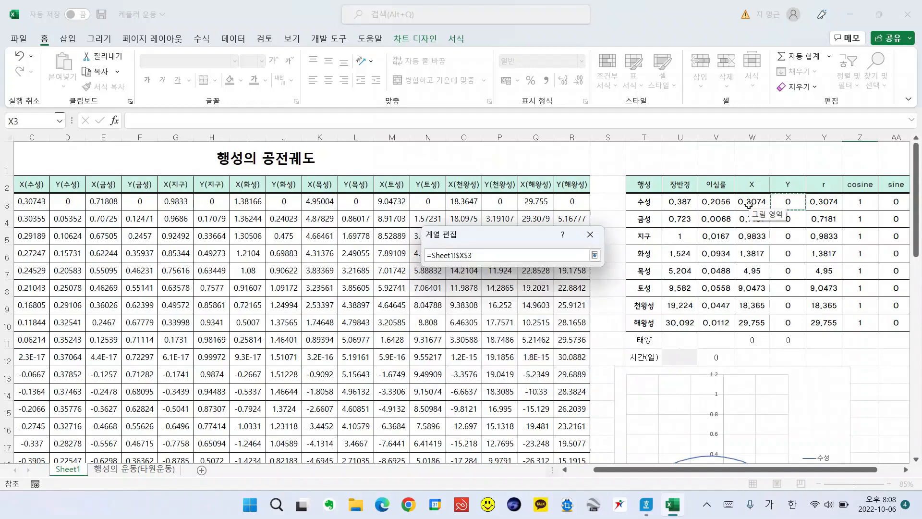
pyautogui.click(595, 255)
# - Set the 수성 표식 series' Y value to cell X3, accept the new series and the chart's data source, and deselect the chart
pyautogui.click(538, 323)
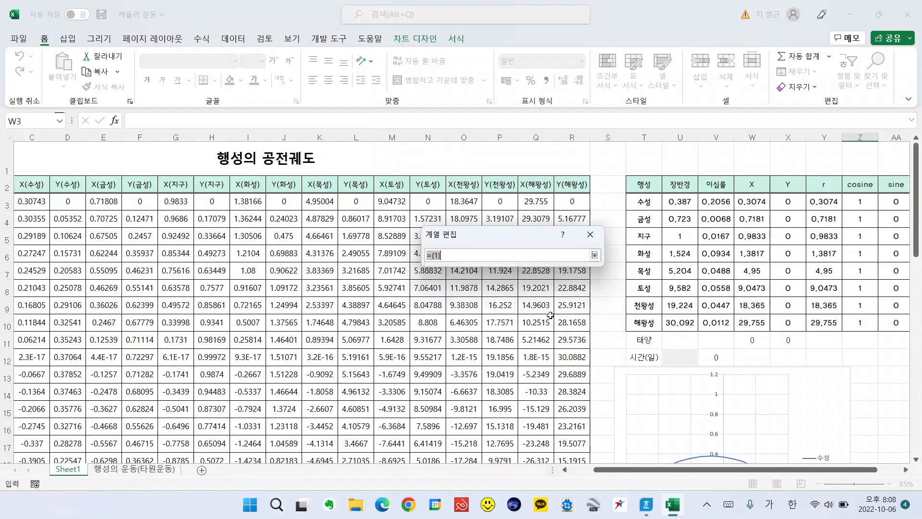
pyautogui.click(787, 201)
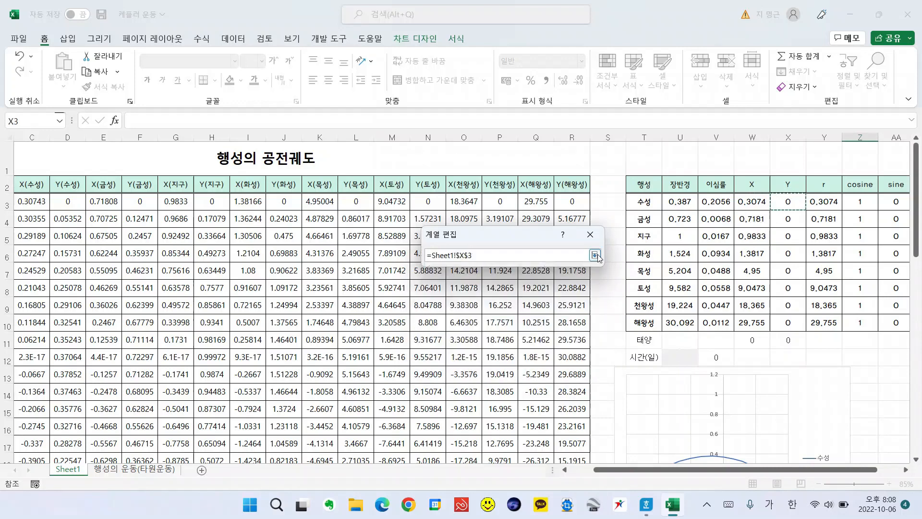
pyautogui.click(595, 255)
pyautogui.click(545, 345)
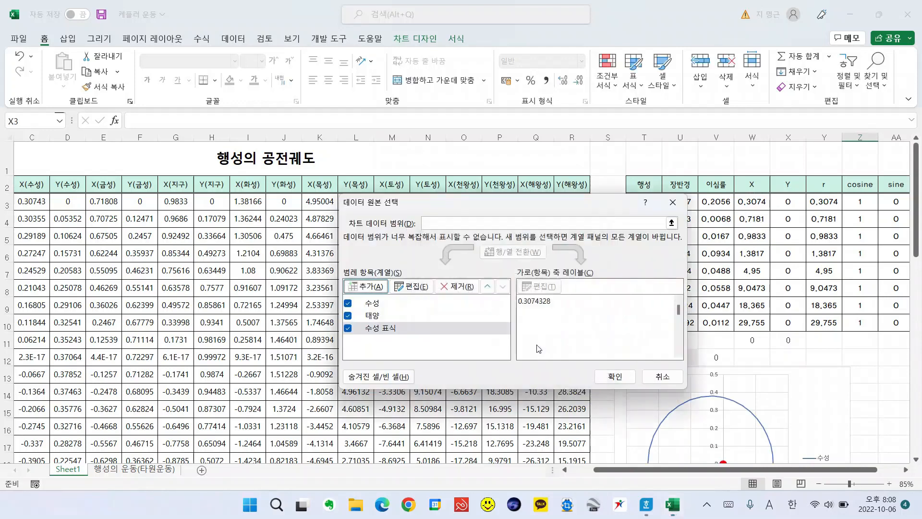
pyautogui.click(615, 376)
pyautogui.click(536, 374)
# - Give the 수성 표식 point on the orbit a built-in circular marker
pyautogui.scroll(-3, 584, 351)
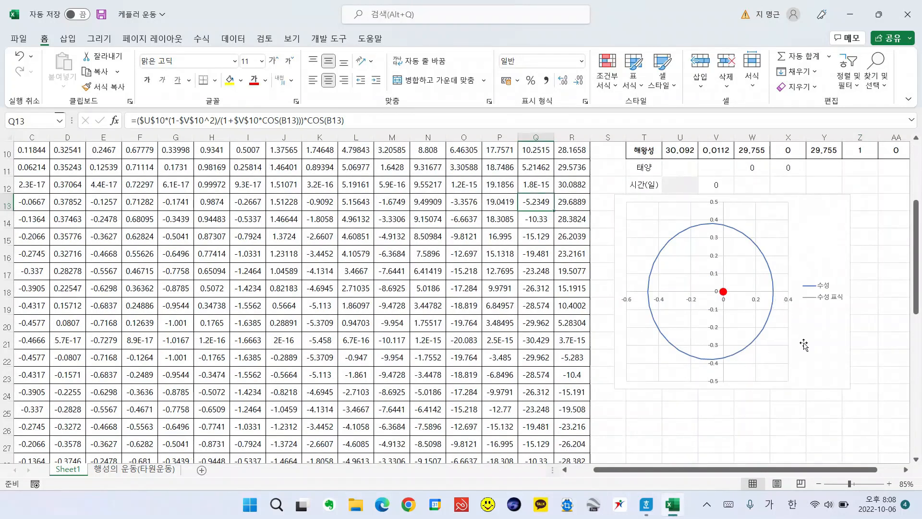
pyautogui.click(773, 291)
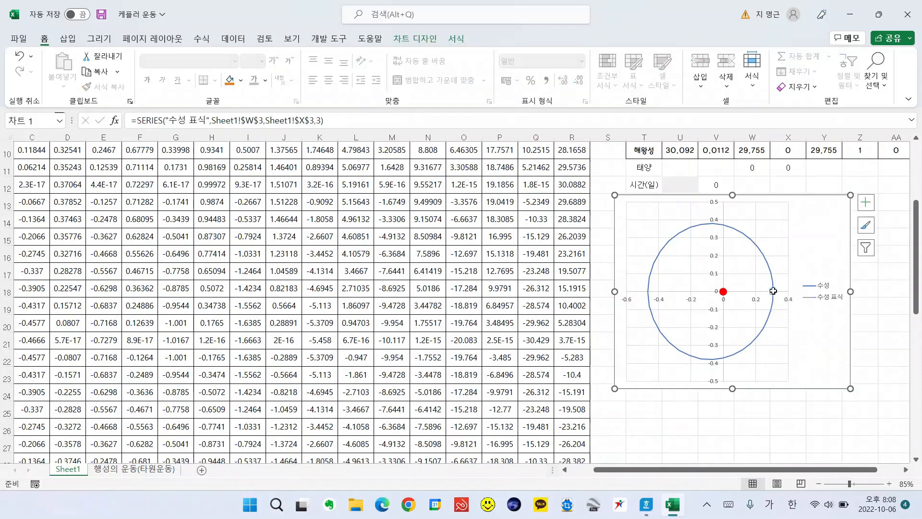
pyautogui.rightClick(773, 292)
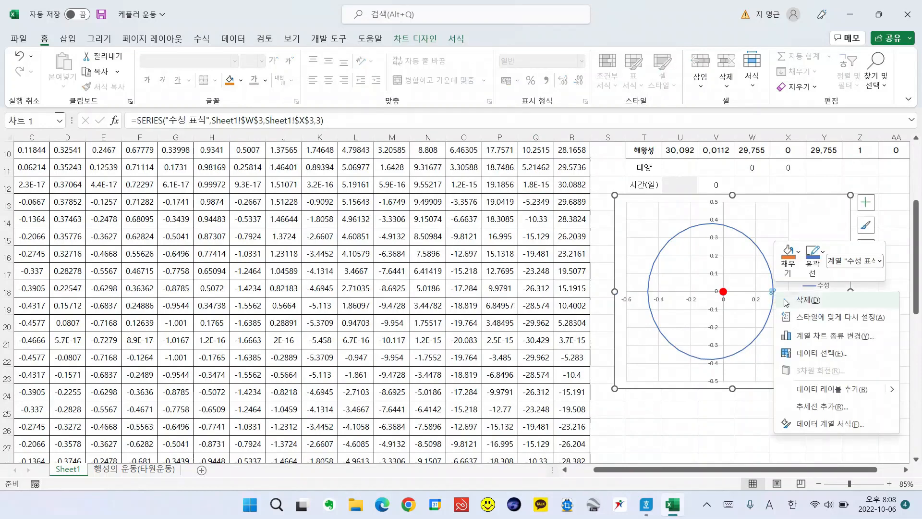
pyautogui.click(828, 423)
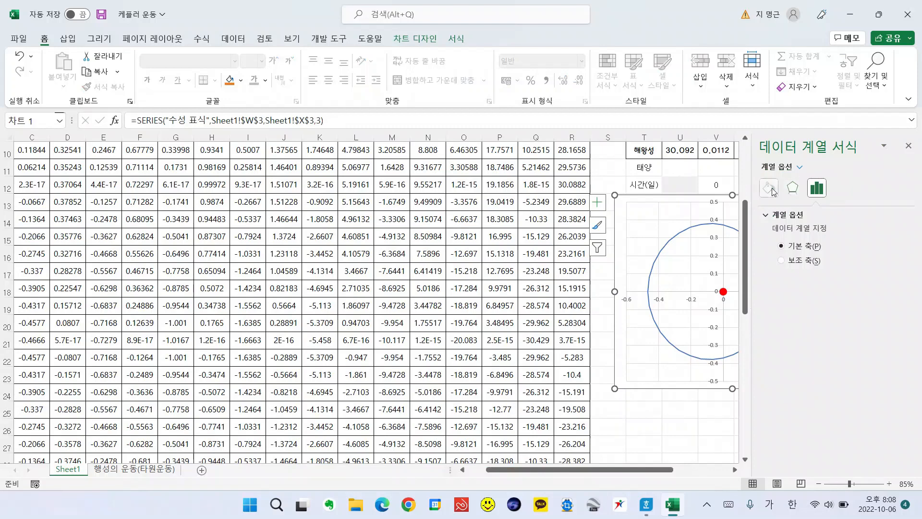
pyautogui.click(771, 188)
pyautogui.click(795, 217)
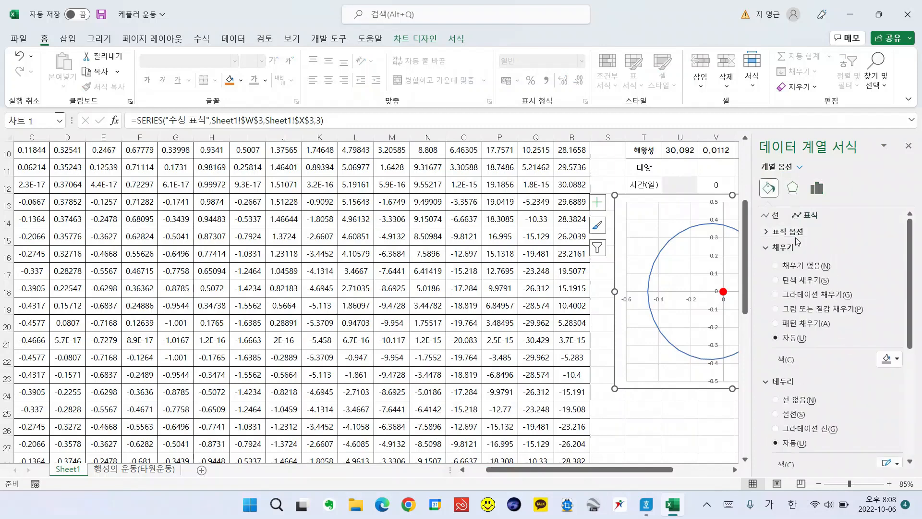
pyautogui.click(790, 232)
pyautogui.click(801, 277)
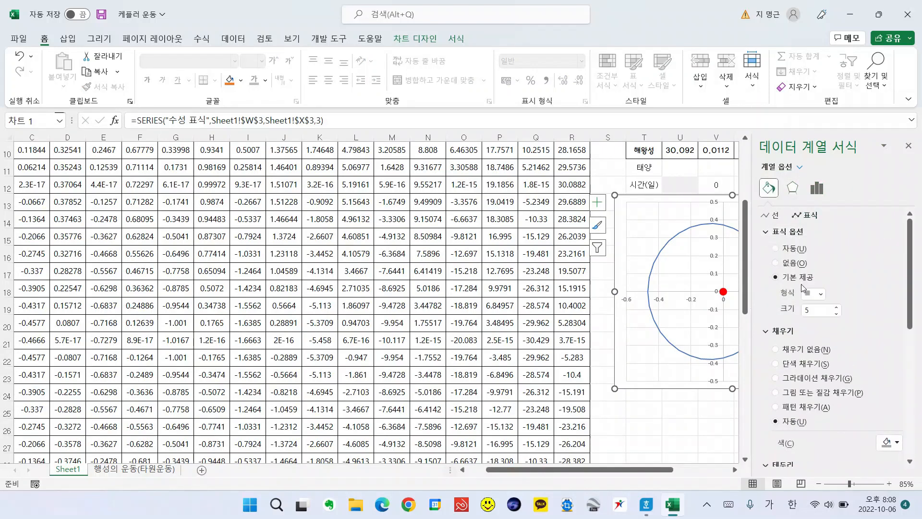
pyautogui.click(821, 294)
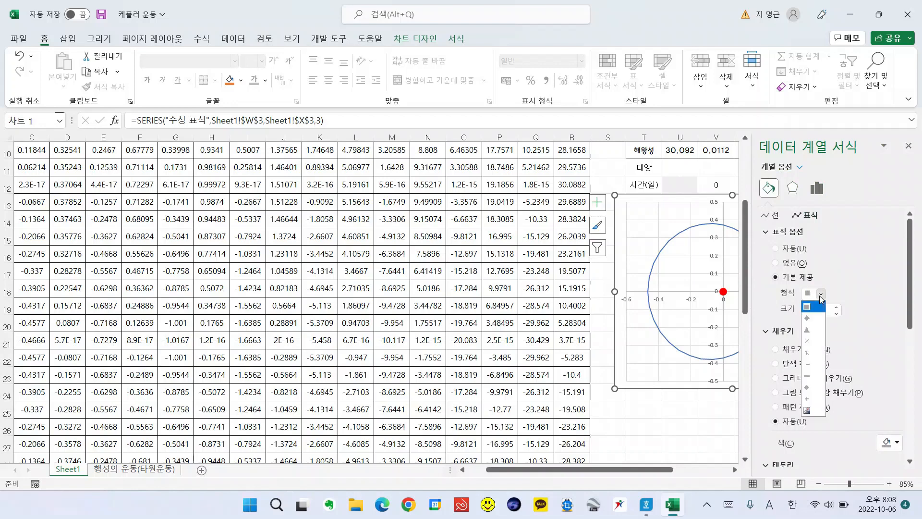
pyautogui.click(815, 388)
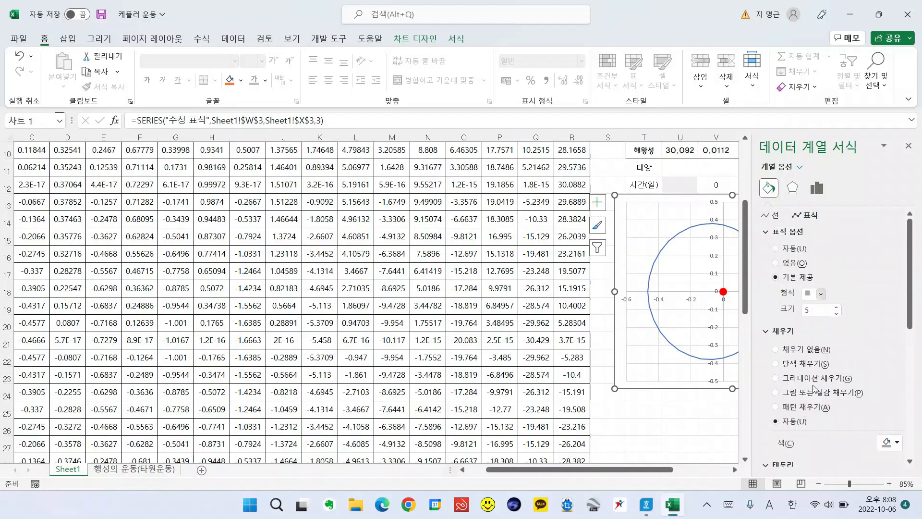
# - Set the 수성 표식 series' line and its marker border both to no line
pyautogui.click(775, 215)
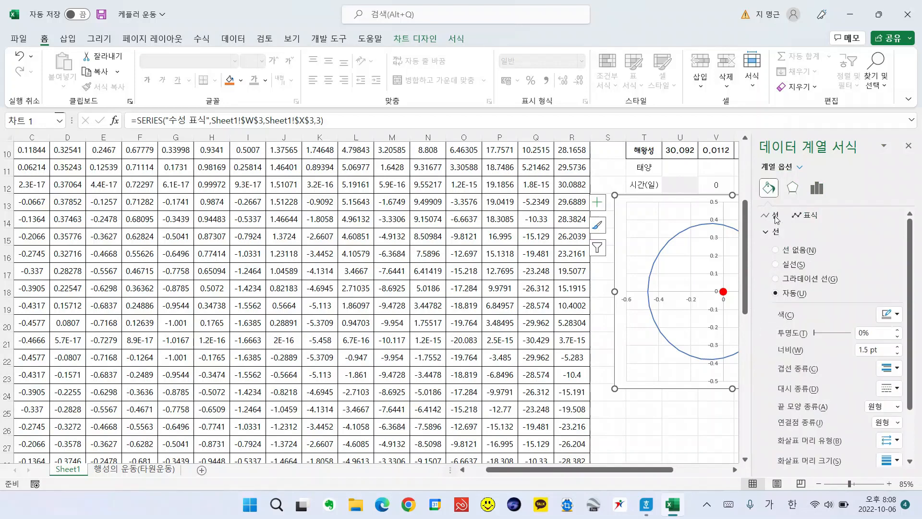
pyautogui.click(791, 251)
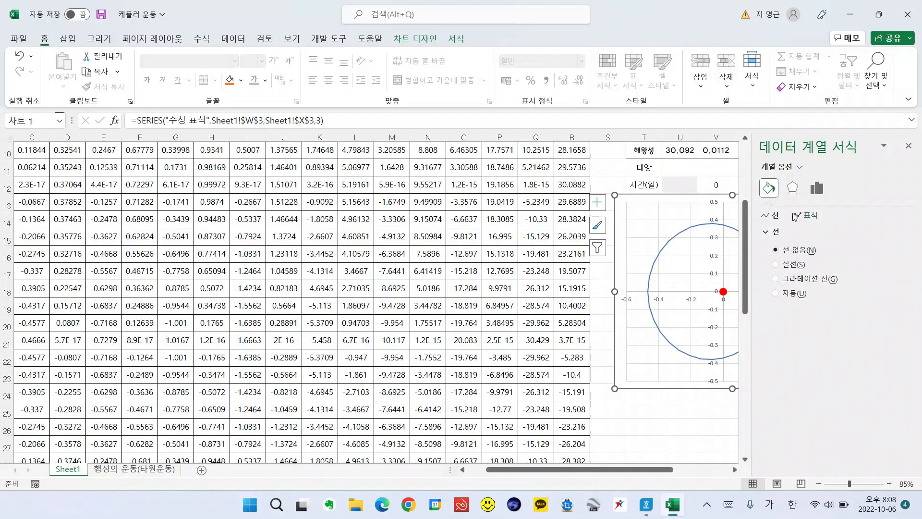
pyautogui.click(807, 216)
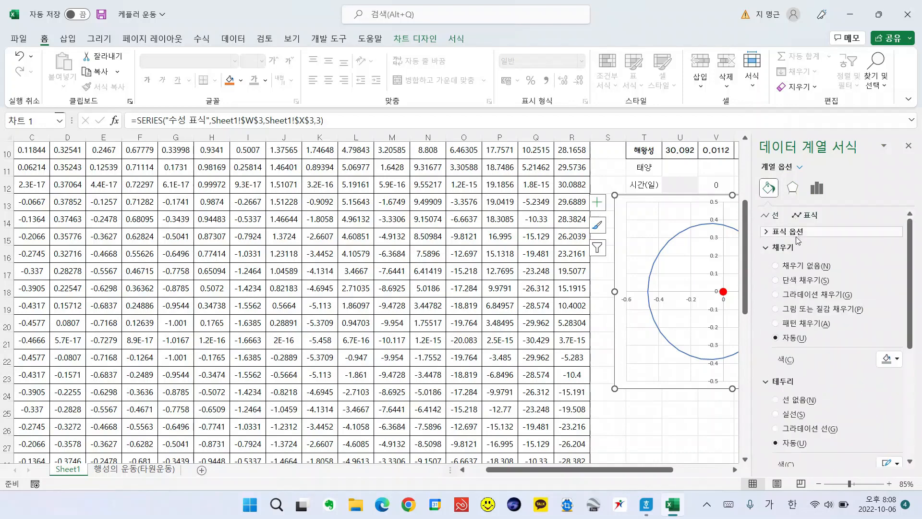
pyautogui.click(792, 398)
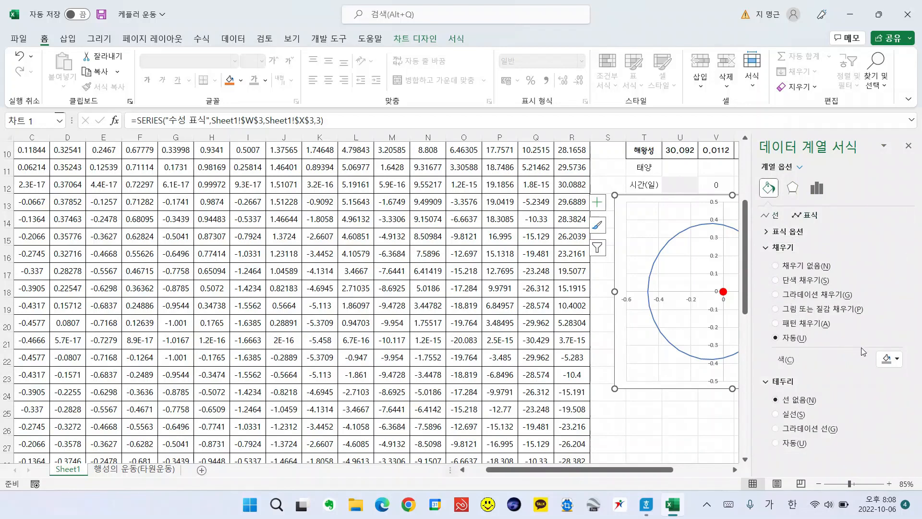
# - Fill the 수성 표식 marker solid purple, change the fill to light blue, and close the formatting options
pyautogui.click(890, 359)
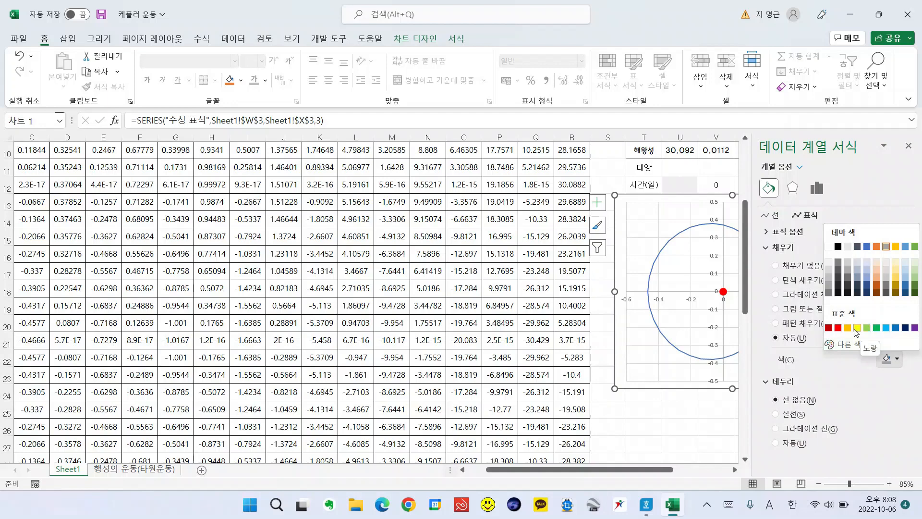
pyautogui.click(914, 328)
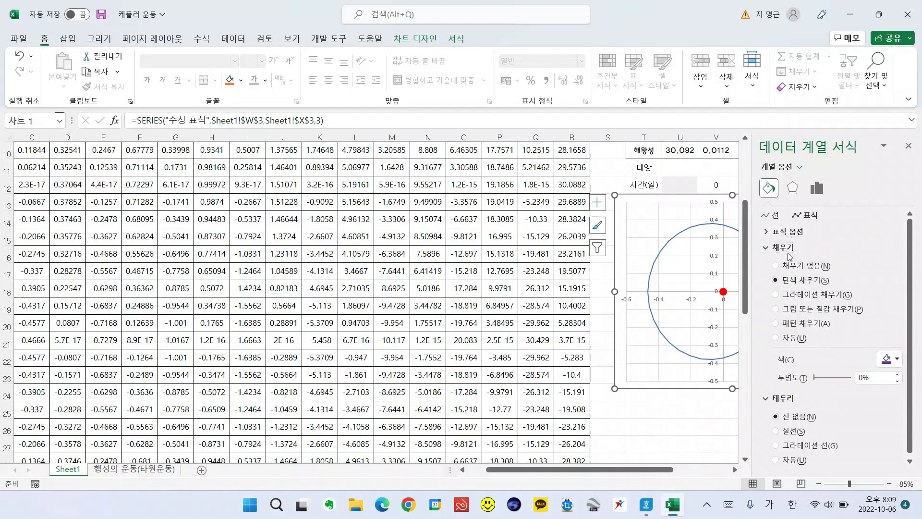
pyautogui.click(893, 359)
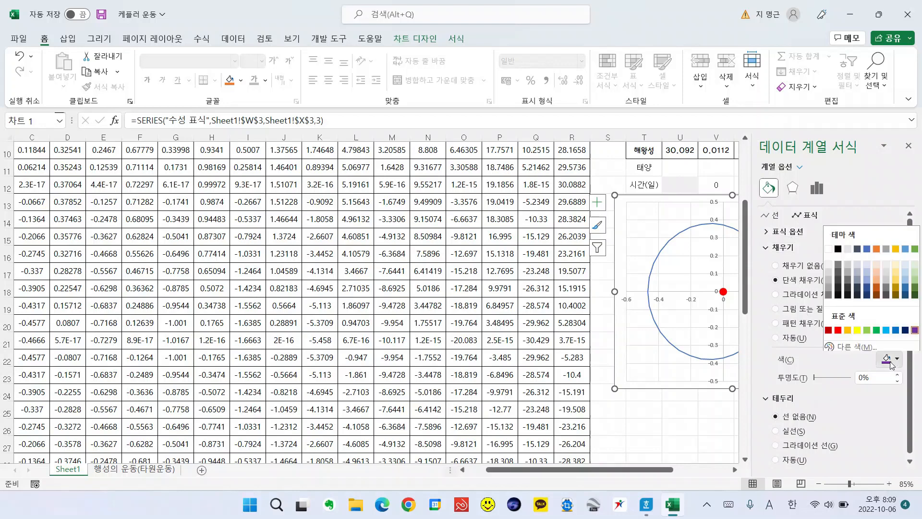
pyautogui.click(889, 330)
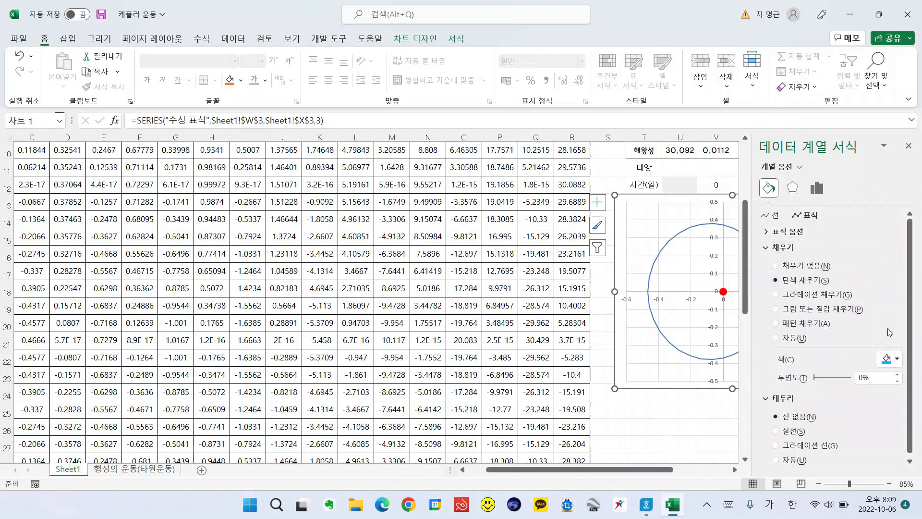
pyautogui.click(908, 145)
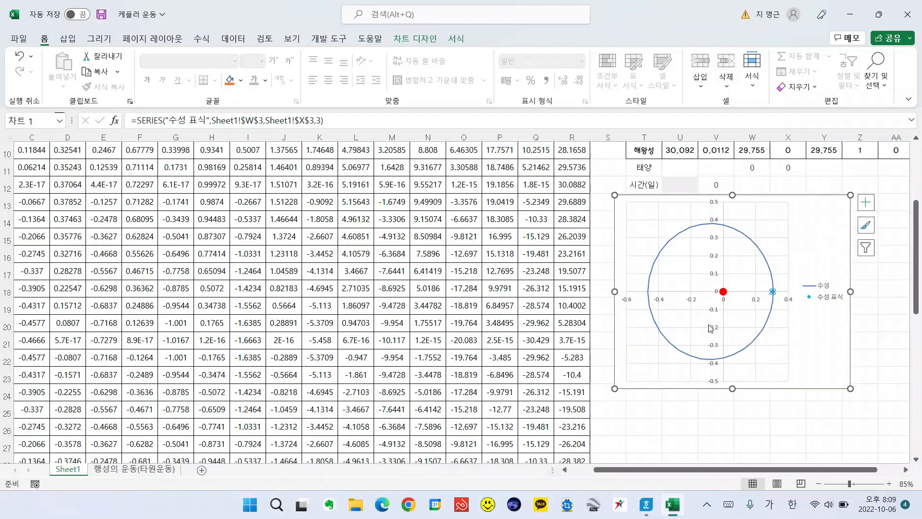
pyautogui.click(476, 340)
# - Enlarge the 수성 표식 marker to size 10 and close the formatting options
pyautogui.click(773, 291)
pyautogui.rightClick(773, 291)
pyautogui.click(812, 423)
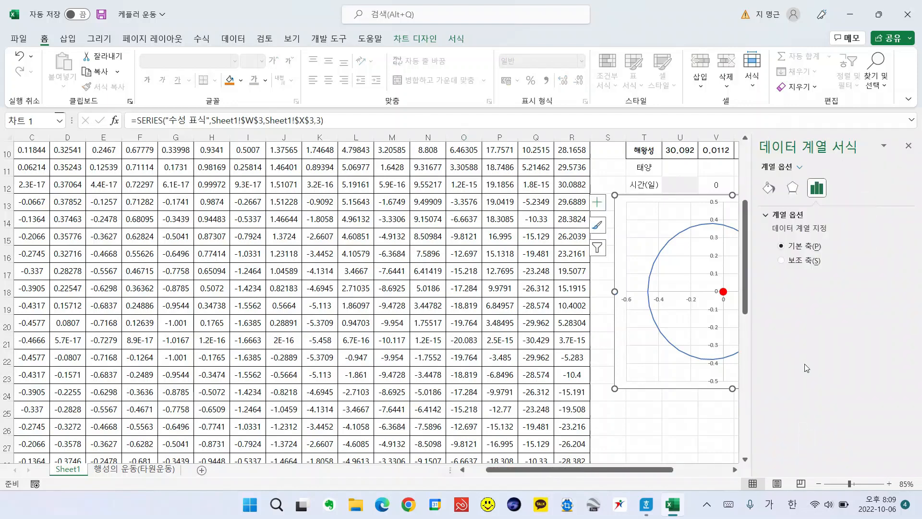
pyautogui.click(769, 187)
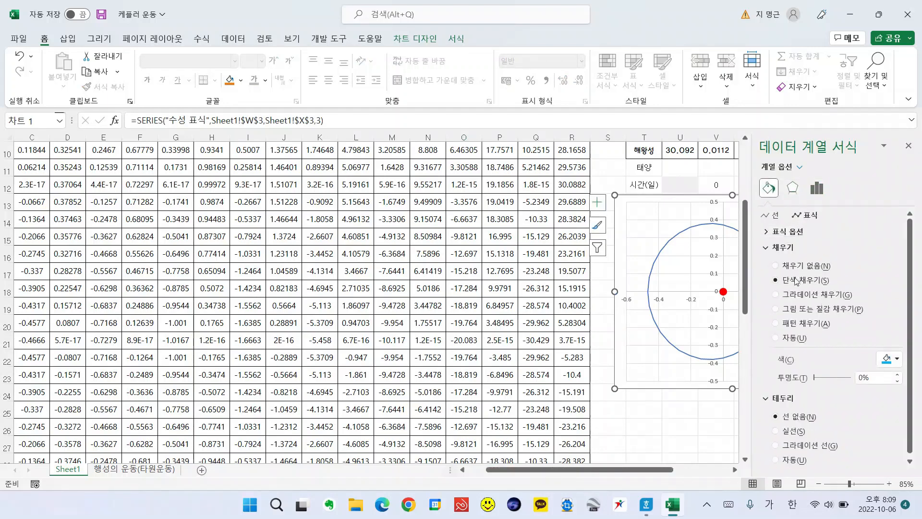
pyautogui.click(780, 231)
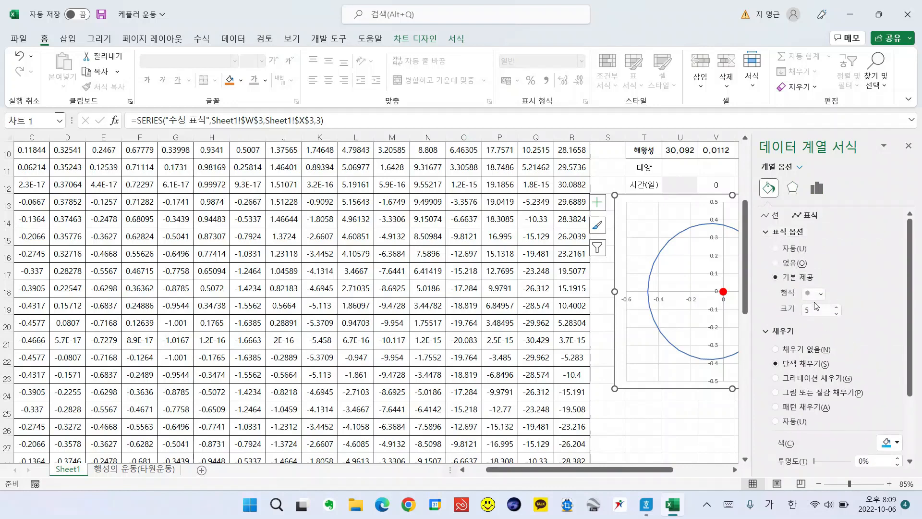
pyautogui.click(835, 308)
pyautogui.click(835, 308)
pyautogui.click(836, 308)
pyautogui.click(469, 306)
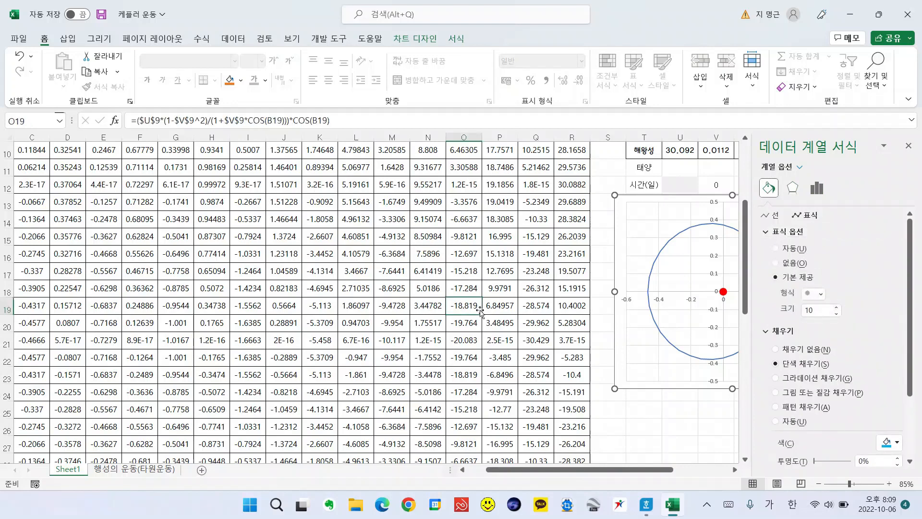
pyautogui.click(908, 145)
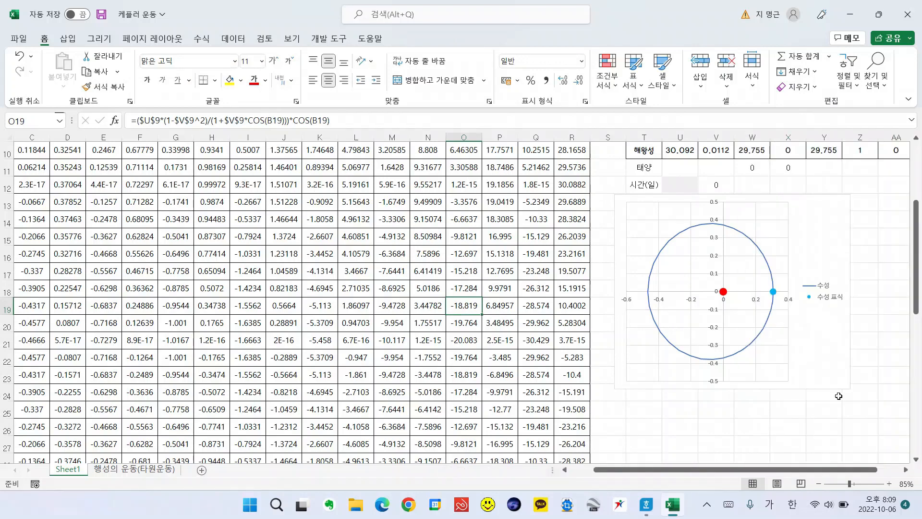
# - Remove the 수성 표식 entry from the chart legend, keeping the 수성 entry
pyautogui.click(872, 358)
pyautogui.click(827, 302)
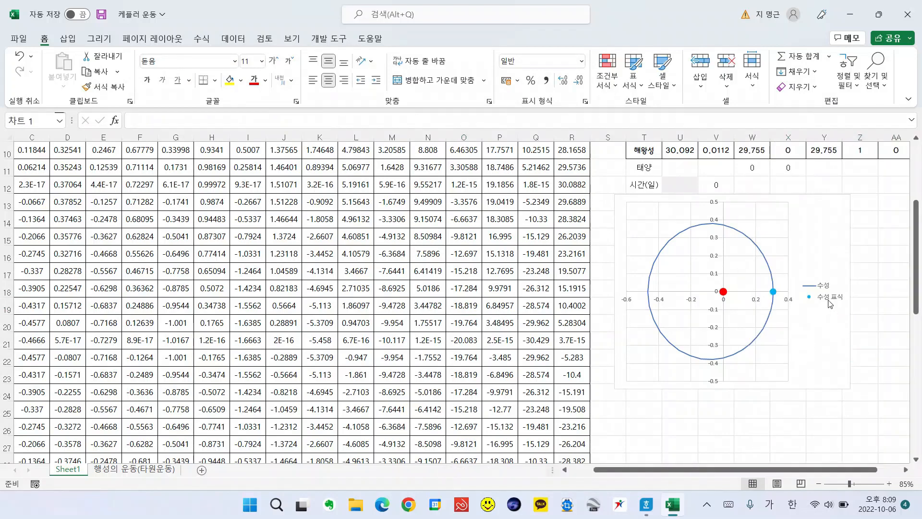
pyautogui.click(825, 301)
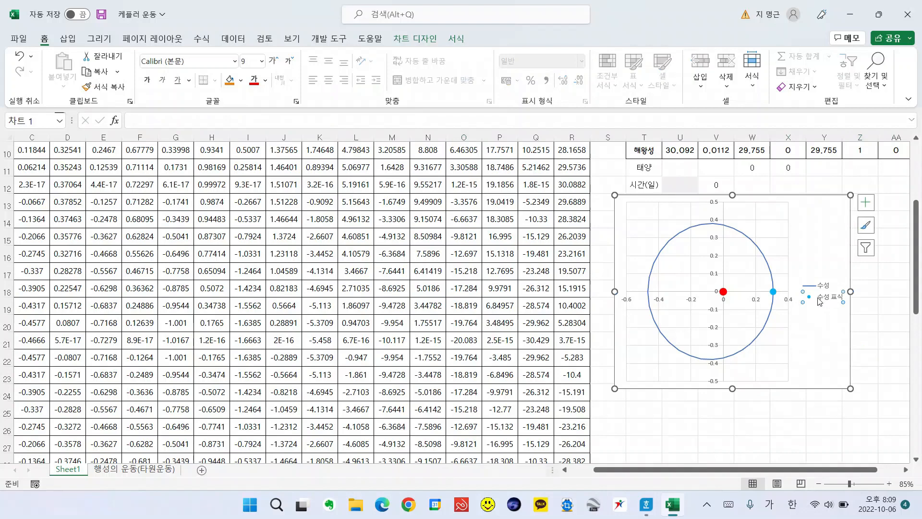
pyautogui.press('Delete')
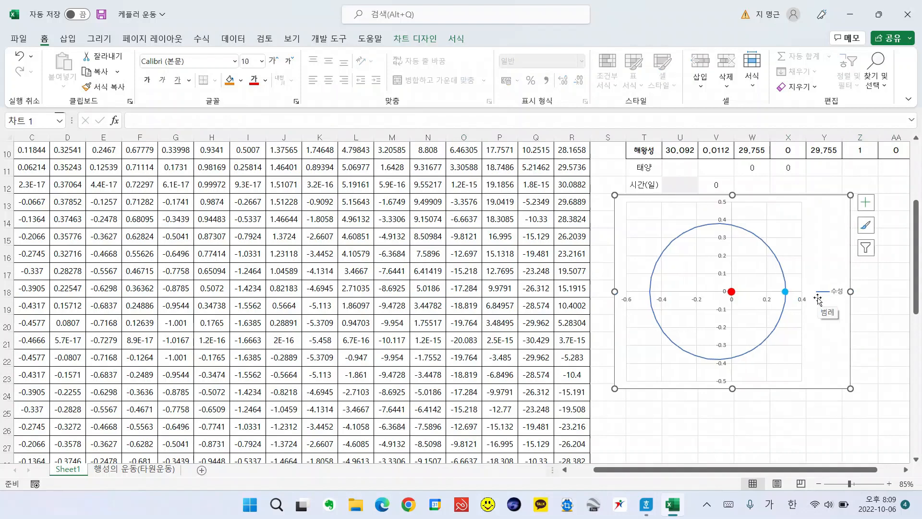
pyautogui.click(881, 324)
# - Advance the 시간(일) scroll bar repeatedly to watch the 수성 marker travel along its orbit
pyautogui.click(690, 184)
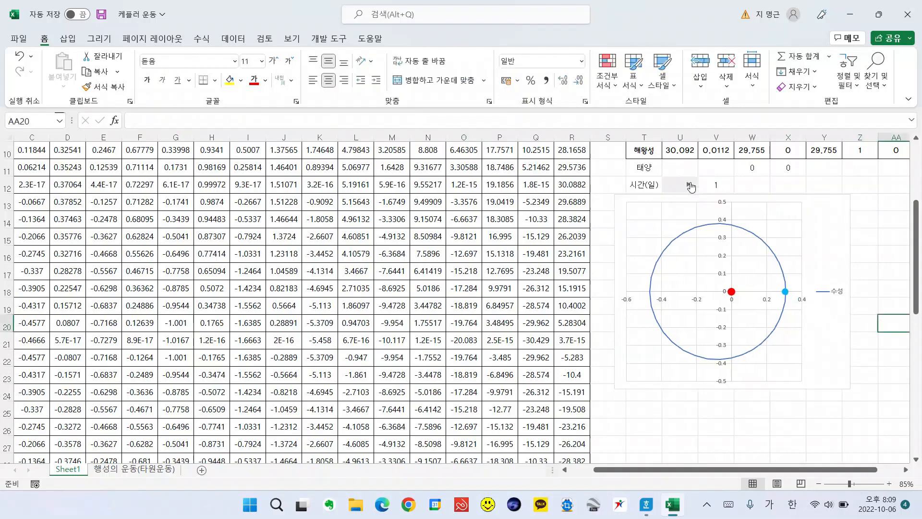
pyautogui.moveTo(690, 184); pyautogui.dragTo(691, 187)
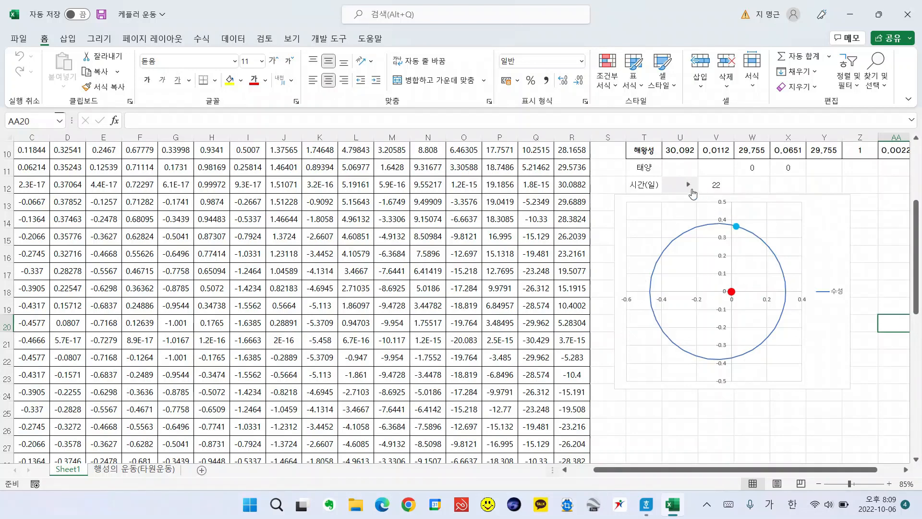
pyautogui.moveTo(691, 190); pyautogui.dragTo(692, 191)
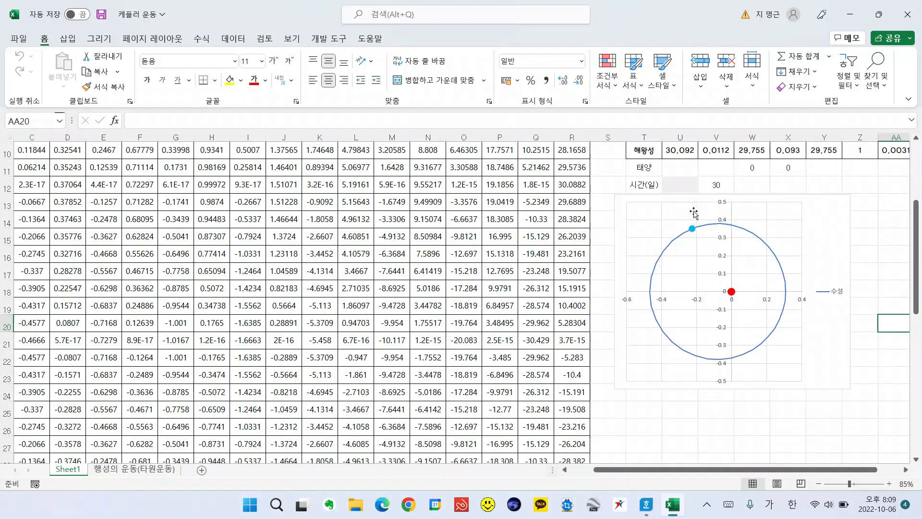
pyautogui.click(683, 187)
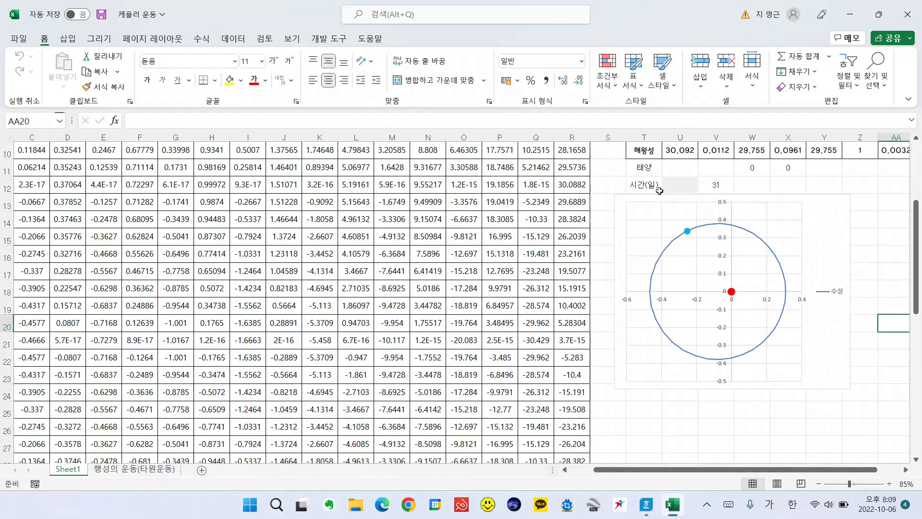
pyautogui.click(684, 187)
pyautogui.moveTo(686, 190); pyautogui.dragTo(667, 189)
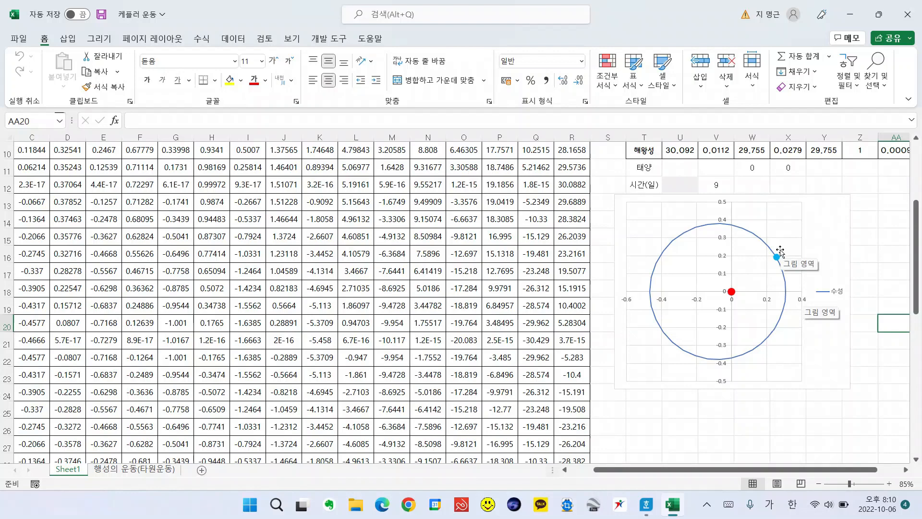
pyautogui.click(603, 200)
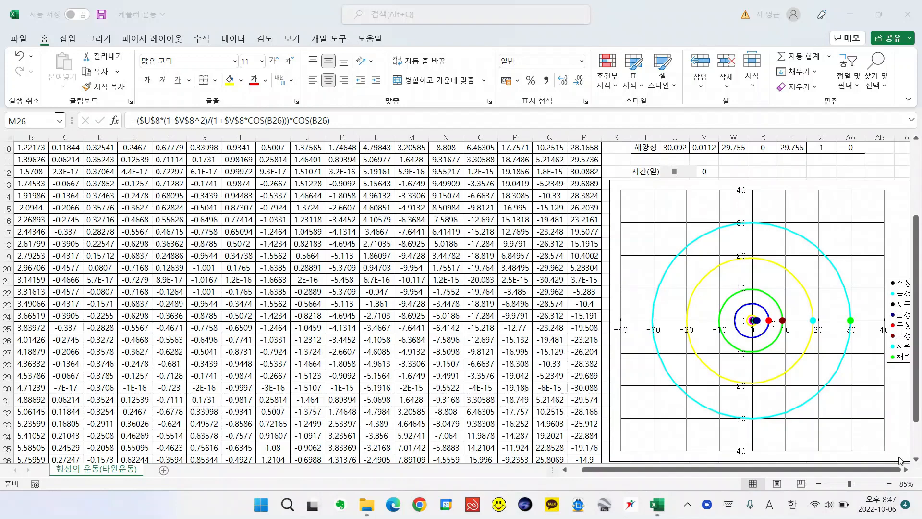
# - On the 행성의 운동(타원운동) sheet, move the 시간(일) scroll bar to run all planets along their orbits, leaving it at 3760
pyautogui.click(906, 470)
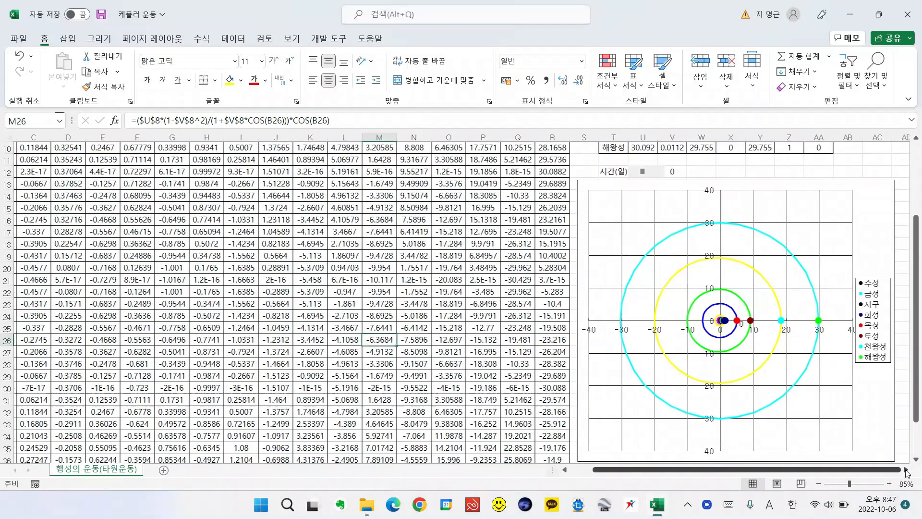
pyautogui.click(905, 470)
pyautogui.click(462, 255)
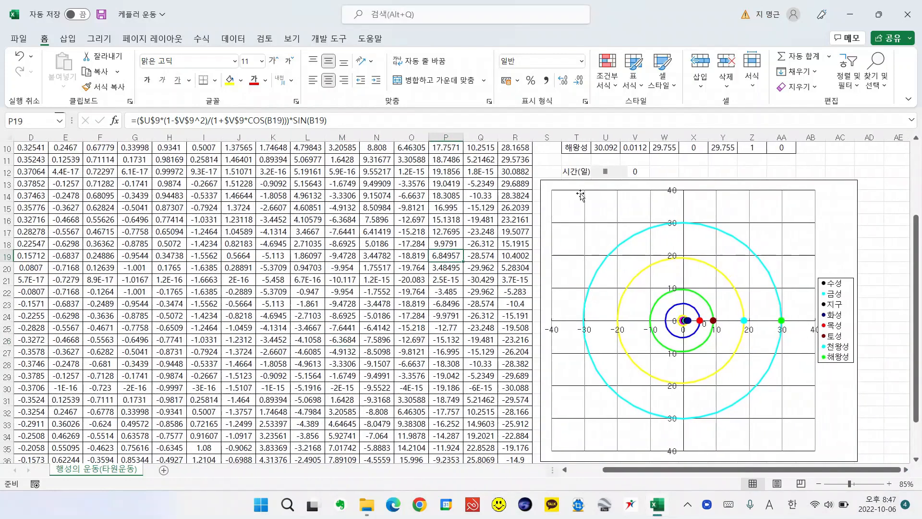
pyautogui.click(619, 176)
pyautogui.click(619, 176)
pyautogui.click(620, 175)
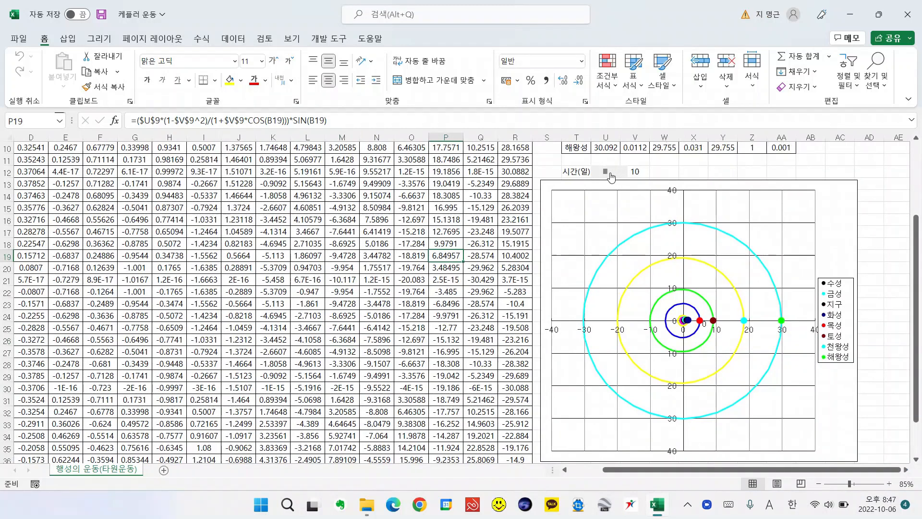
pyautogui.click(610, 175)
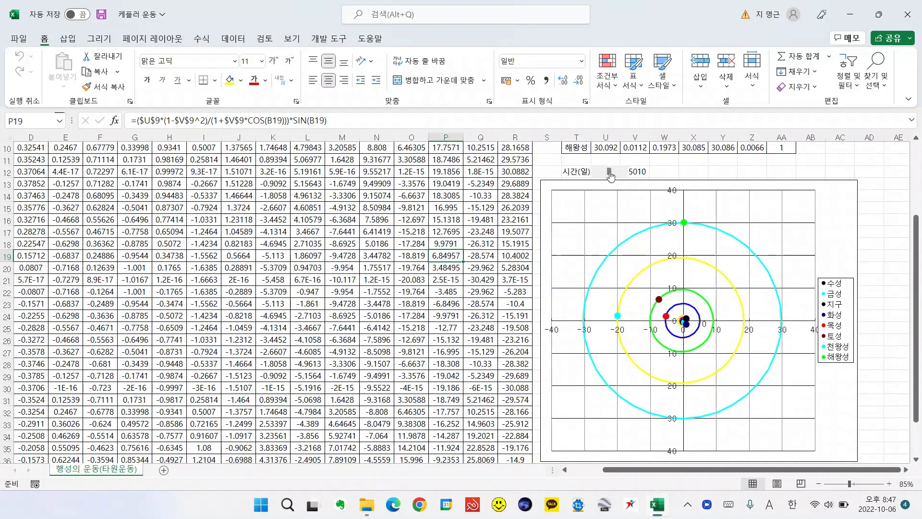
pyautogui.moveTo(610, 175); pyautogui.dragTo(607, 175)
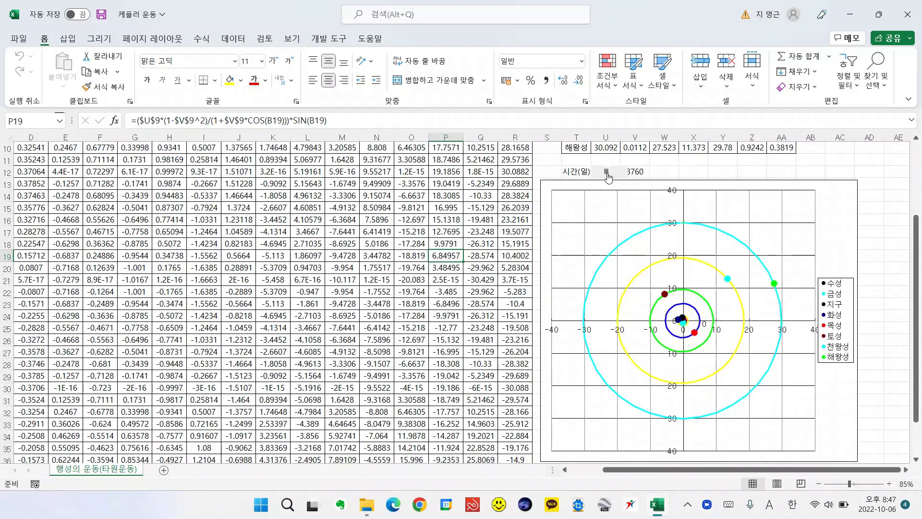
pyautogui.click(499, 258)
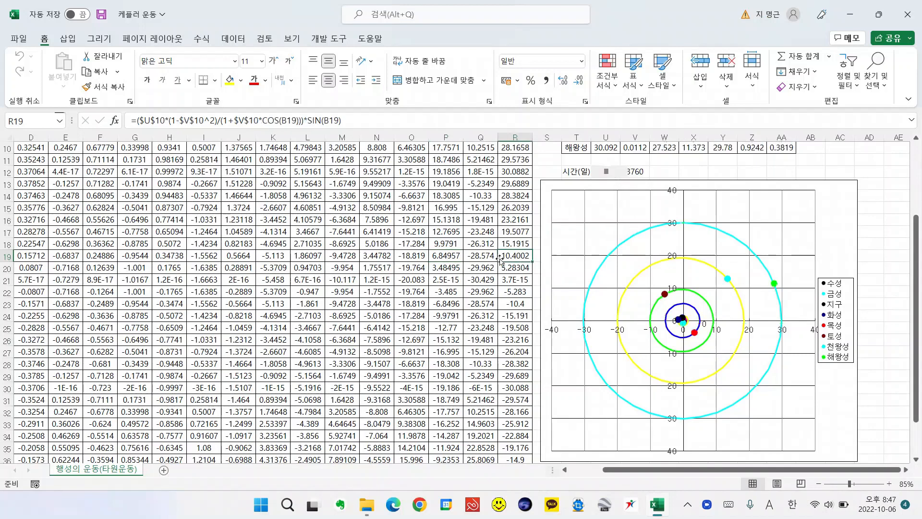
# - Delete the marker and orbit series of 해왕성 and 천왕성 from the chart
pyautogui.click(774, 284)
pyautogui.press('Delete')
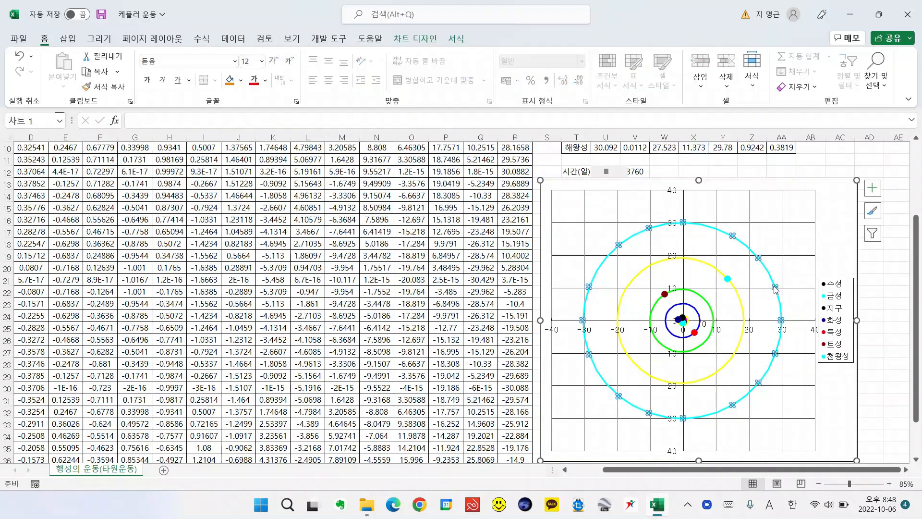
pyautogui.press('Delete')
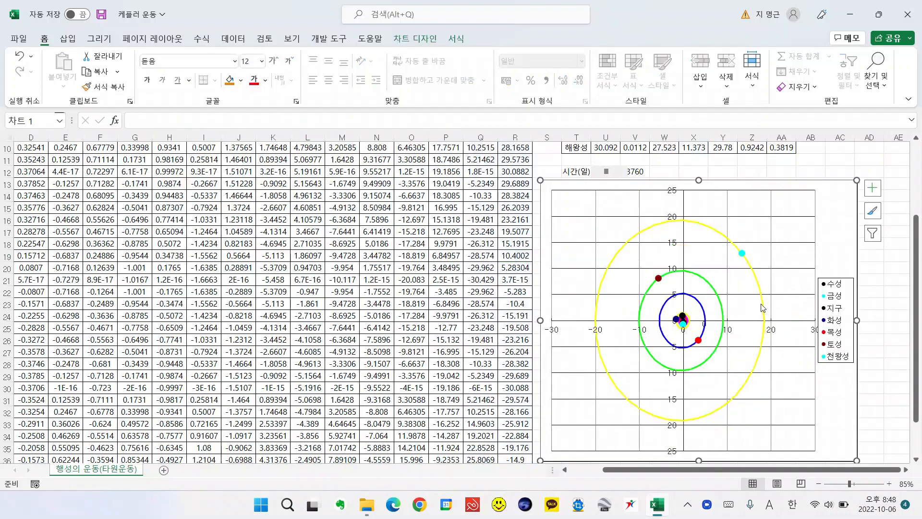
pyautogui.click(742, 254)
pyautogui.press('Delete')
pyautogui.click(753, 272)
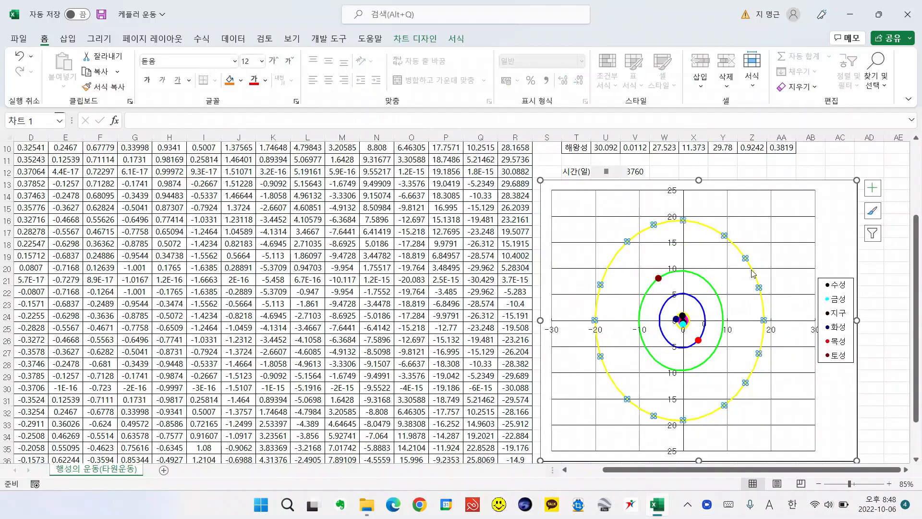
pyautogui.press('Delete')
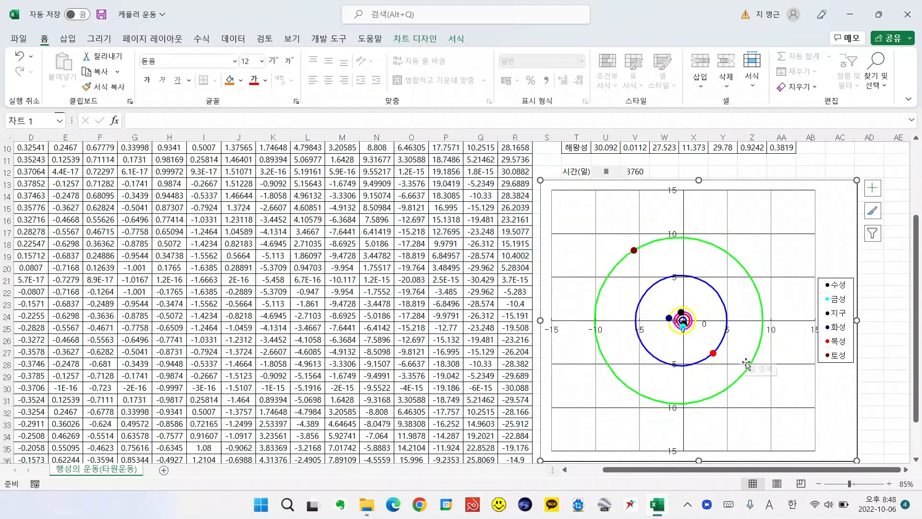
# - Delete the marker and orbit series of 토성 and 목성 from the chart, leaving only 수성 through 화성
pyautogui.click(635, 251)
pyautogui.press('Delete')
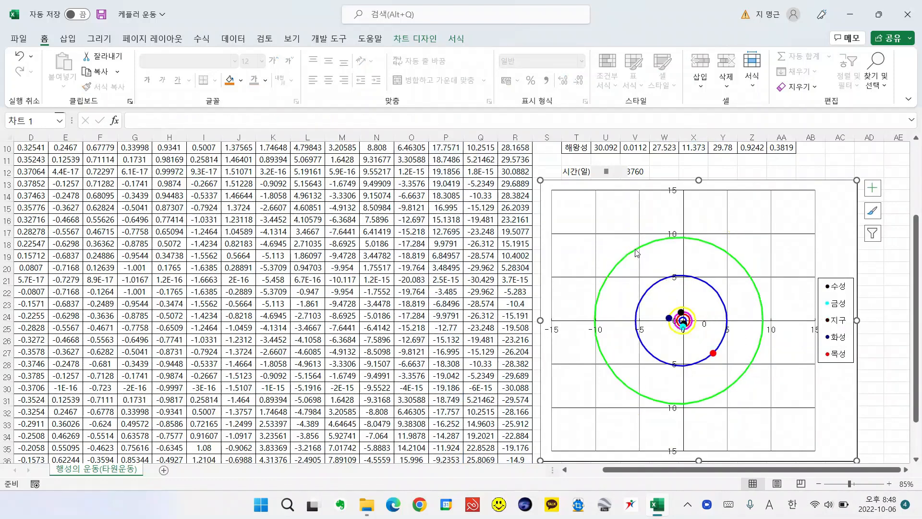
pyautogui.click(636, 253)
pyautogui.press('Delete')
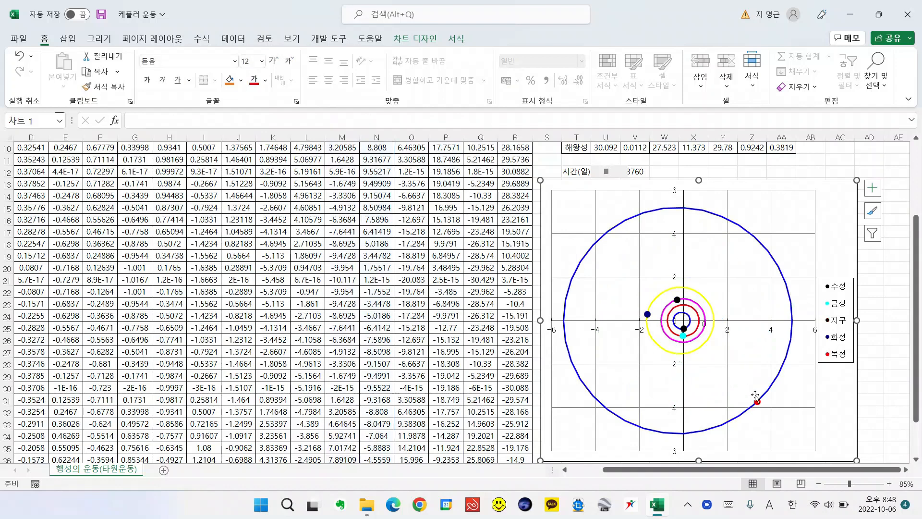
pyautogui.click(757, 400)
pyautogui.press('Delete')
pyautogui.click(760, 403)
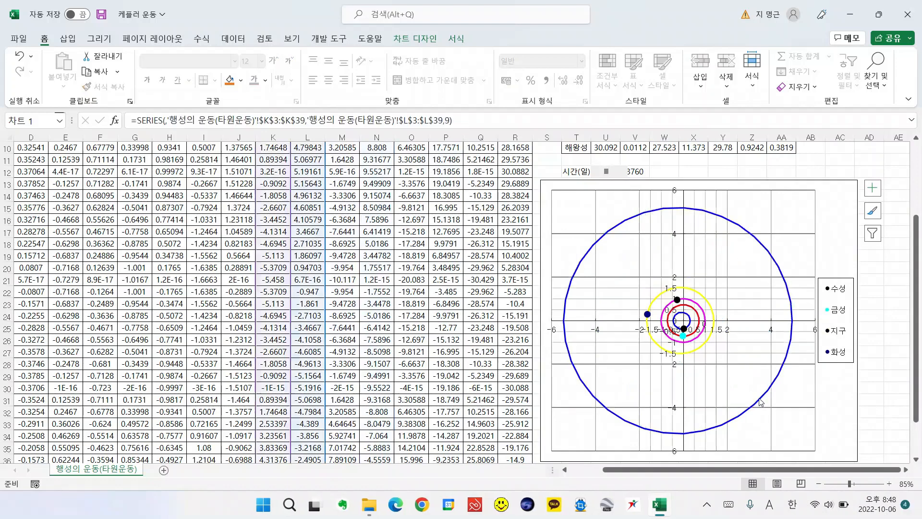
pyautogui.press('Delete')
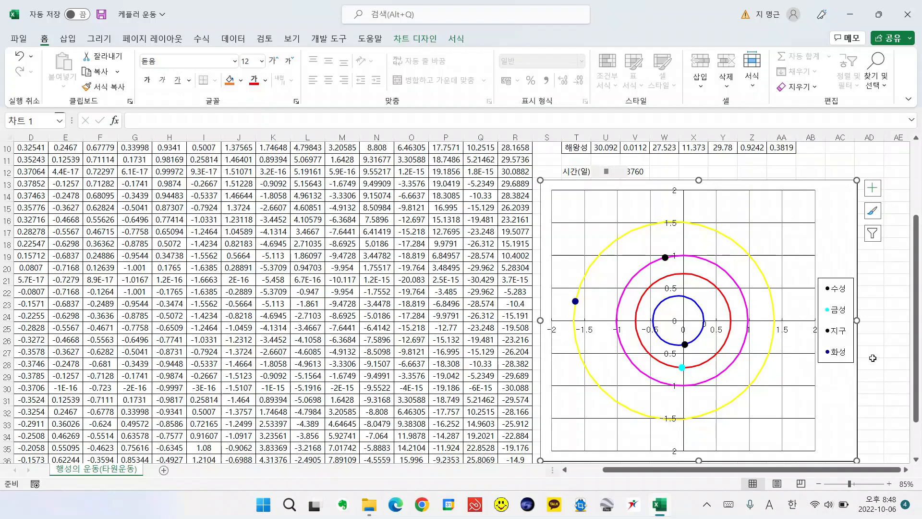
pyautogui.click(484, 328)
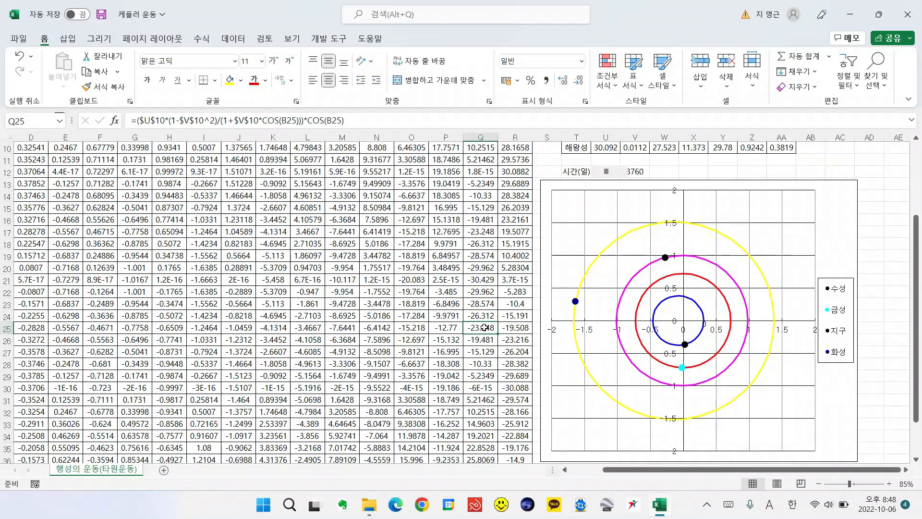